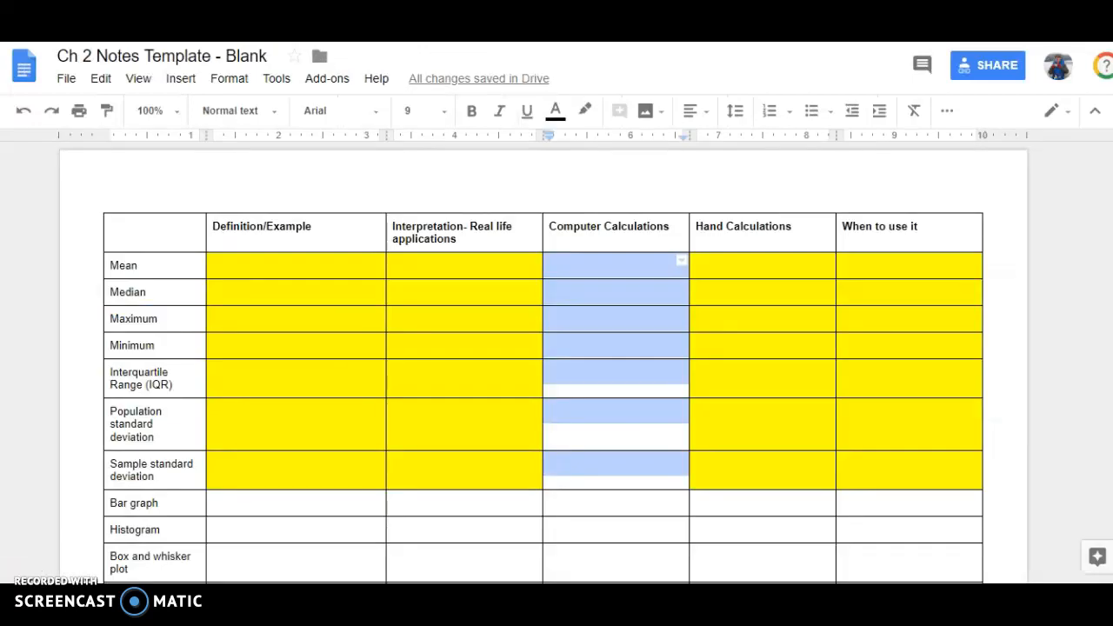
# Review the Computer Calculations cells and row labels from Mean to Sample standard deviation in the notes table
pyautogui.click(603, 318)
pyautogui.click(594, 268)
pyautogui.moveTo(595, 268); pyautogui.dragTo(578, 475)
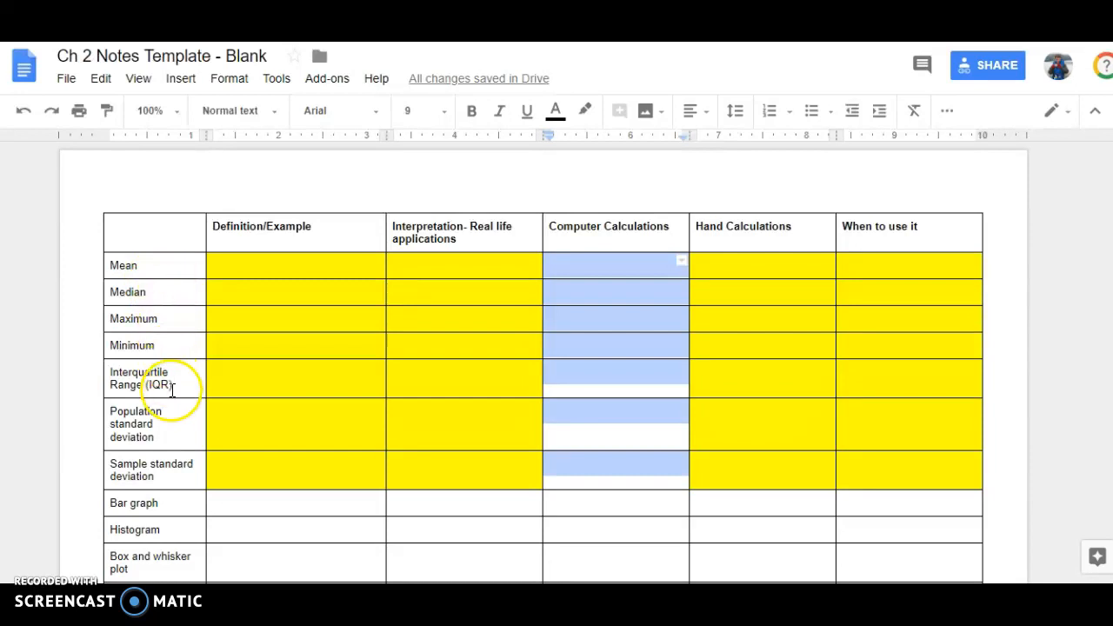
pyautogui.click(170, 431)
pyautogui.click(156, 475)
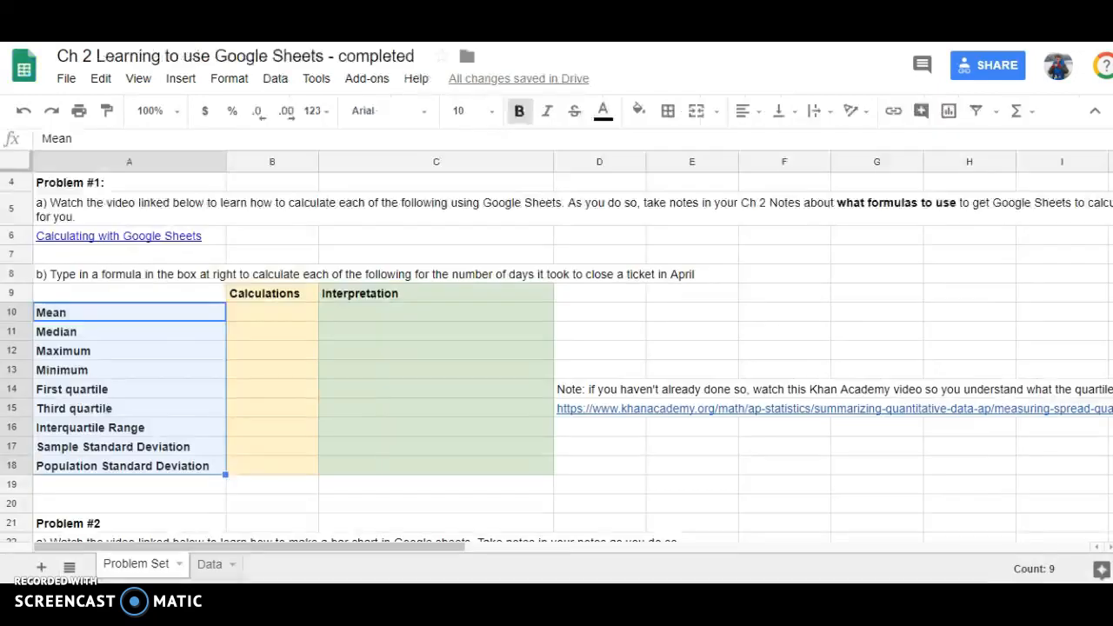
# Switch to the Google Sheets problem set and view the Data sheet from its first row
pyautogui.click(213, 37)
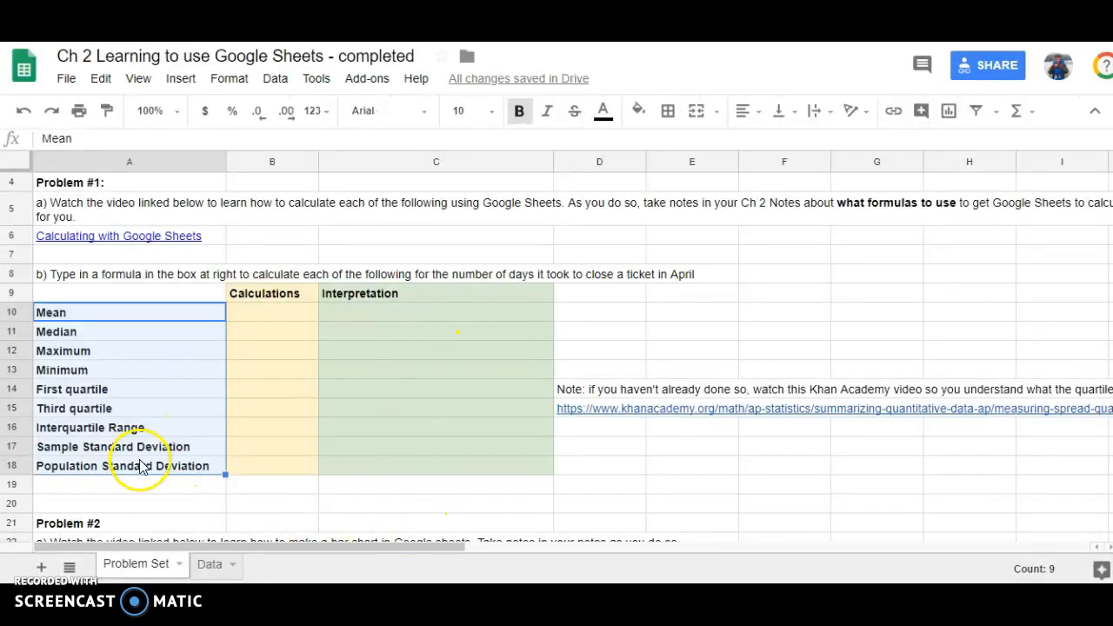
pyautogui.click(205, 564)
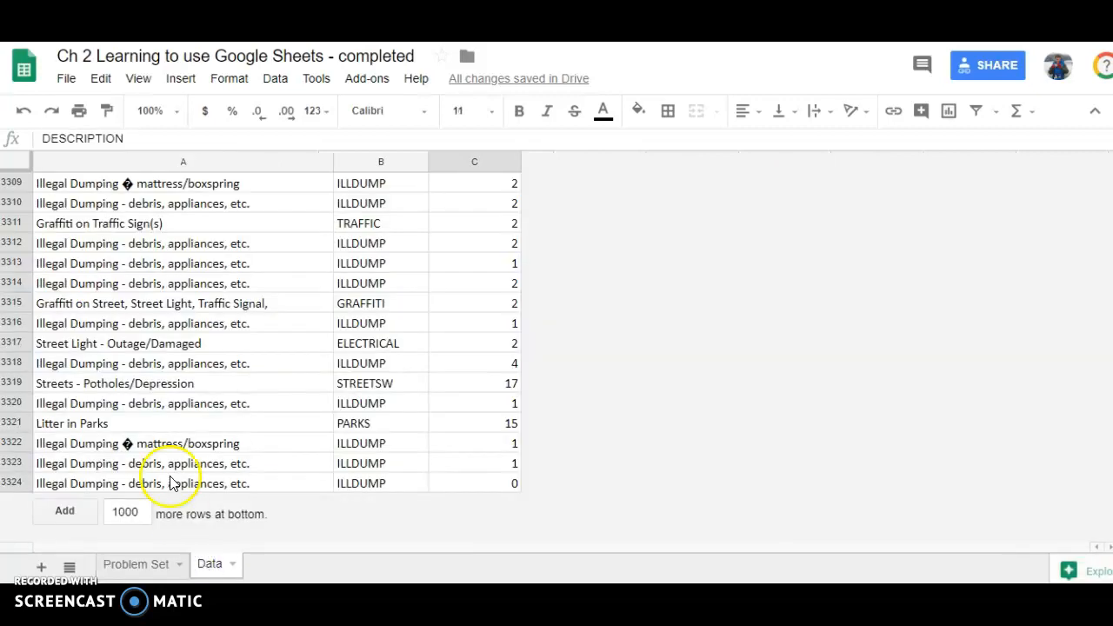
pyautogui.scroll(3, 249, 447)
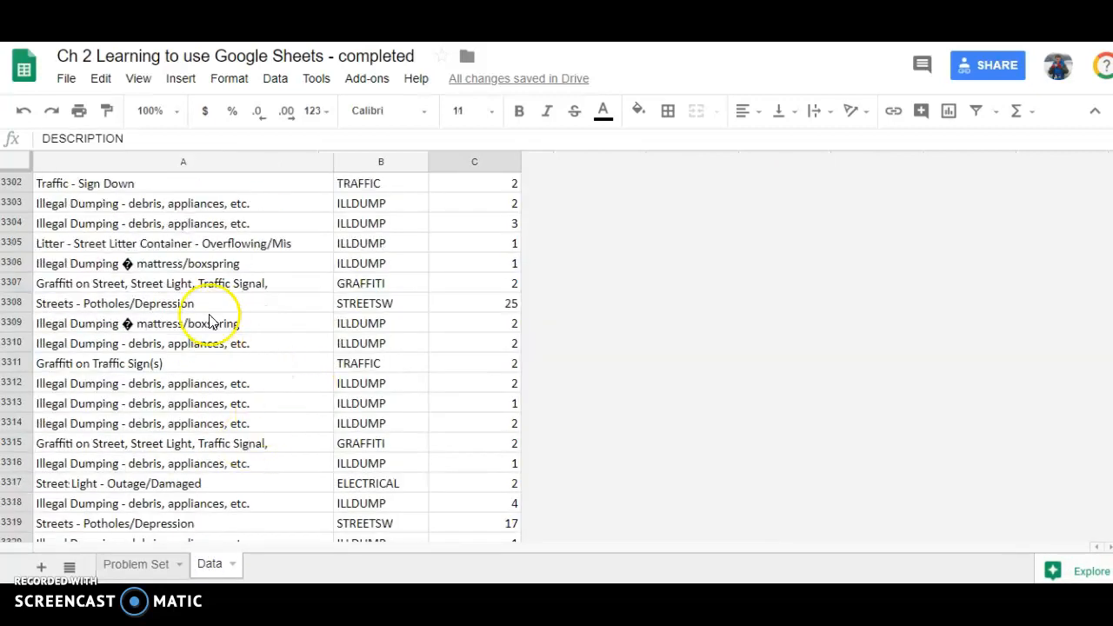
pyautogui.moveTo(1112, 520); pyautogui.dragTo(1112, 178)
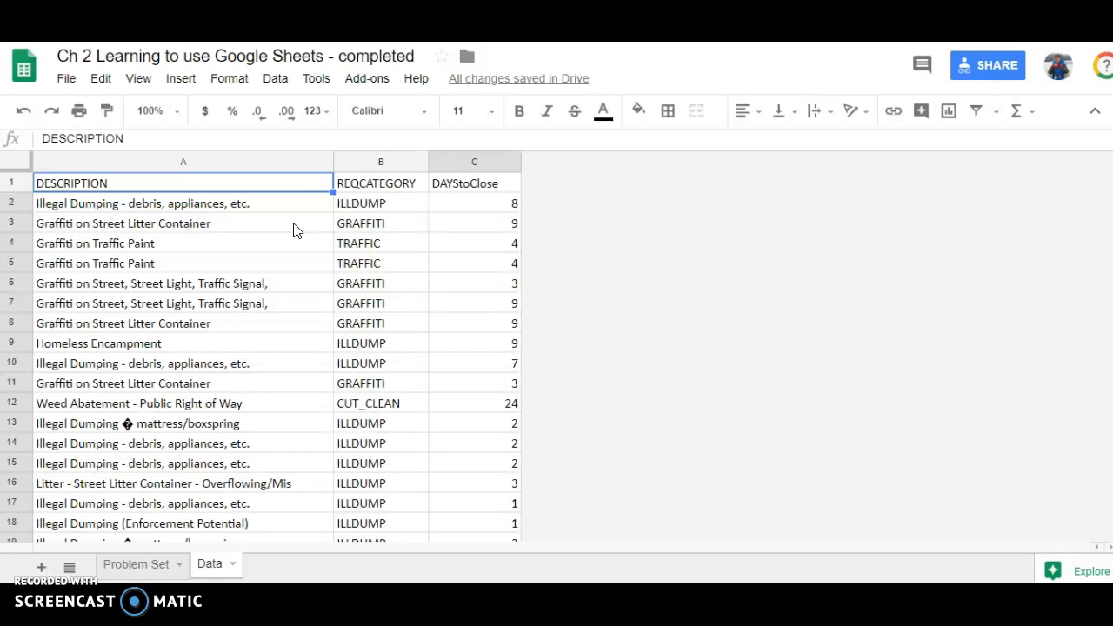
# Examine the DESCRIPTION, REQCATEGORY and DAYStoClose columns of the Data sheet, comparing sample ticket entries
pyautogui.click(483, 159)
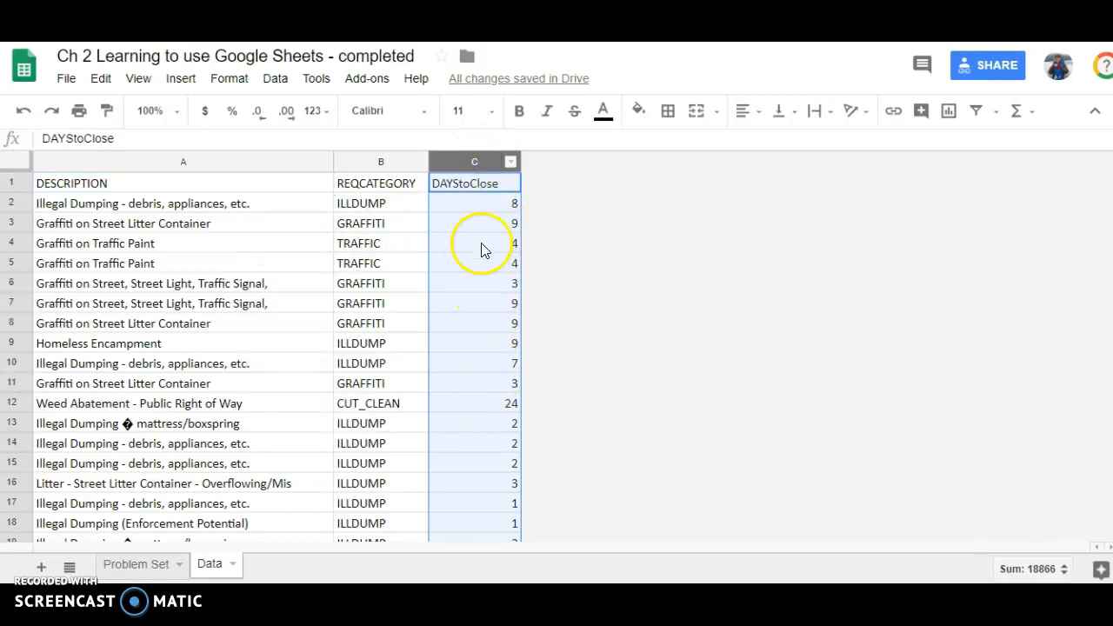
pyautogui.click(479, 207)
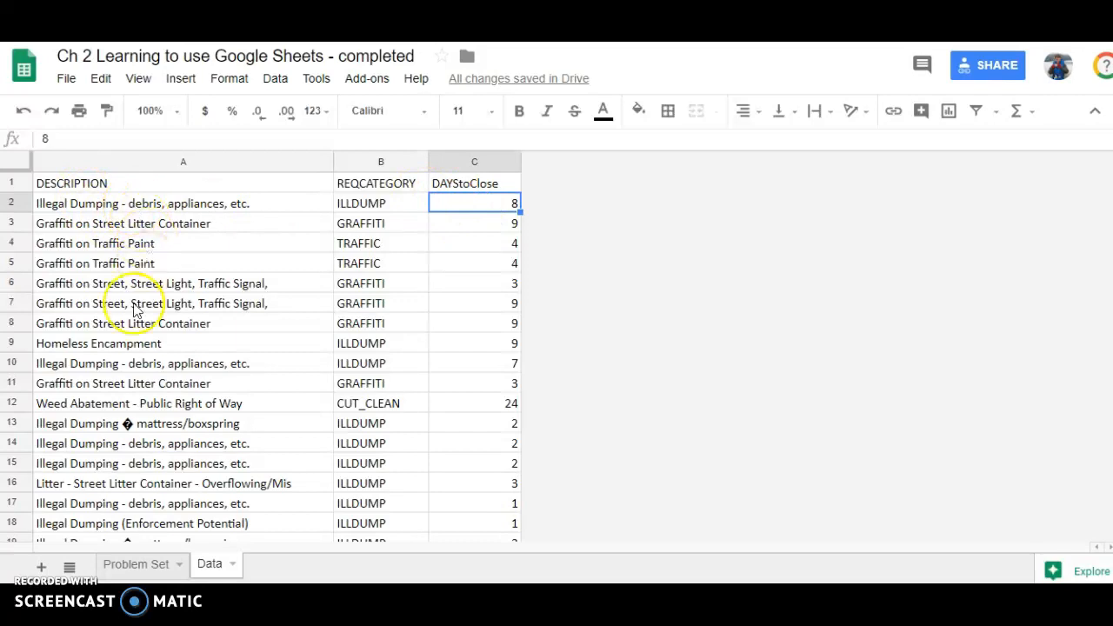
pyautogui.moveTo(124, 206); pyautogui.dragTo(128, 382)
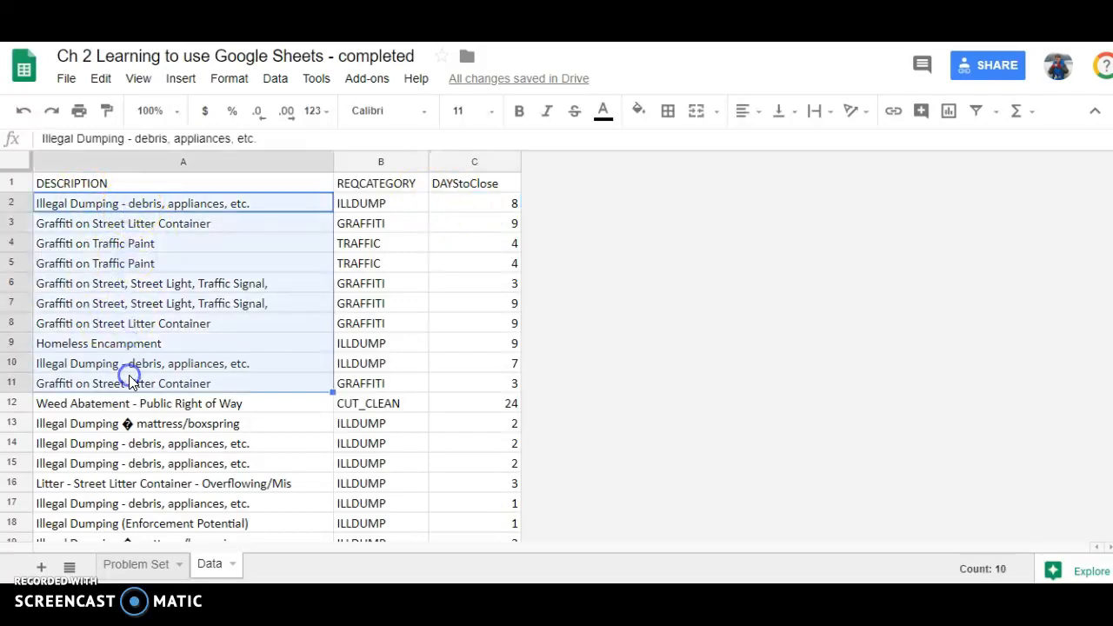
pyautogui.click(374, 203)
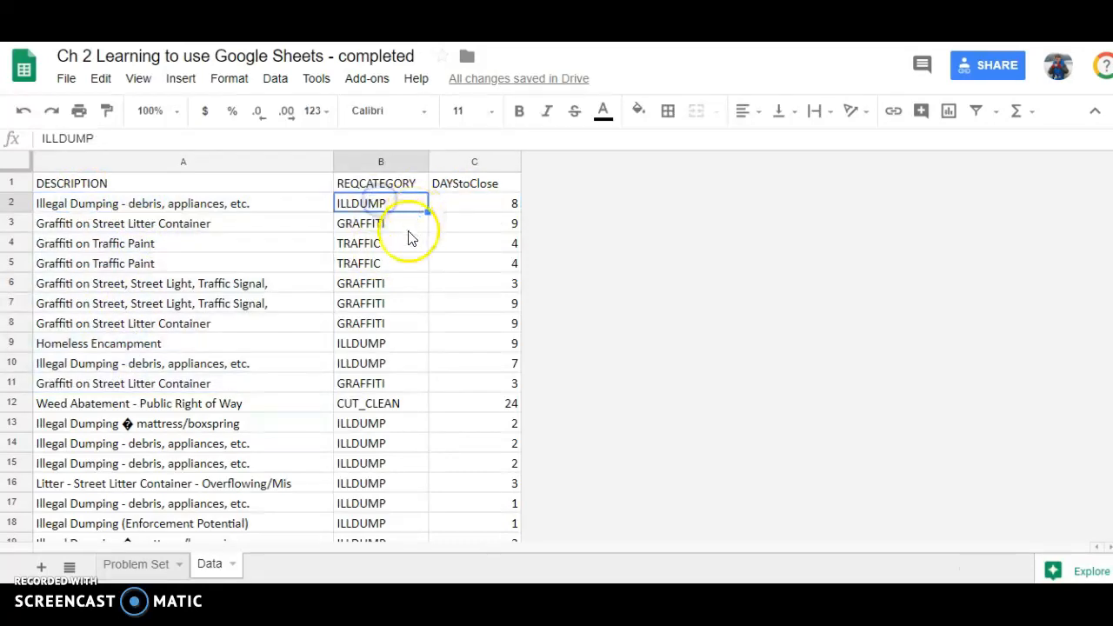
pyautogui.moveTo(391, 244); pyautogui.dragTo(390, 406)
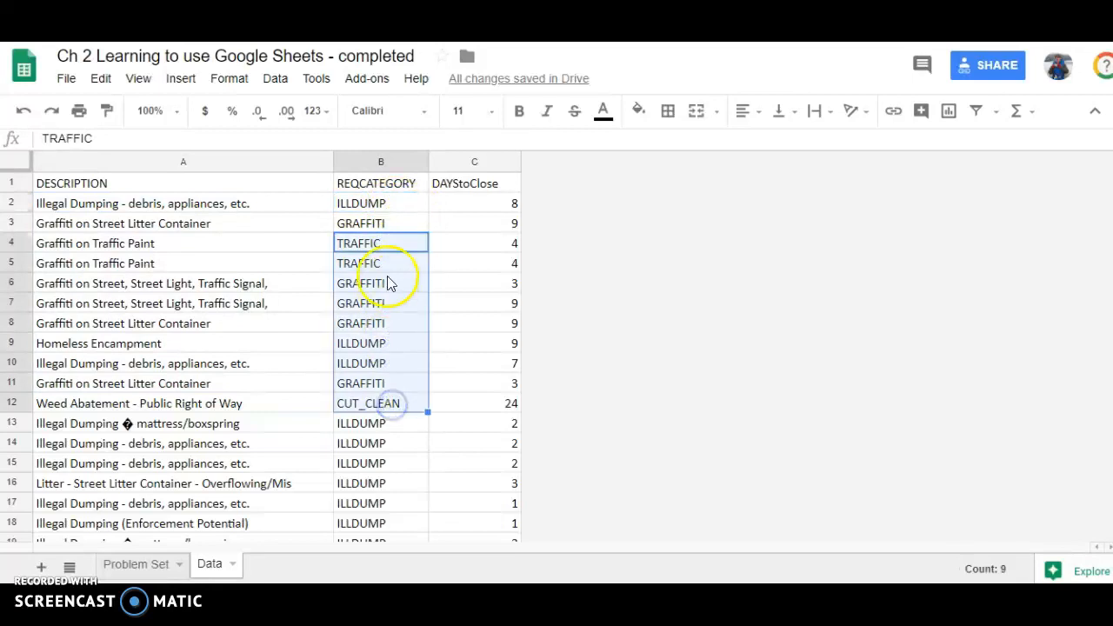
pyautogui.click(415, 203)
pyautogui.moveTo(496, 214); pyautogui.dragTo(497, 426)
pyautogui.click(485, 211)
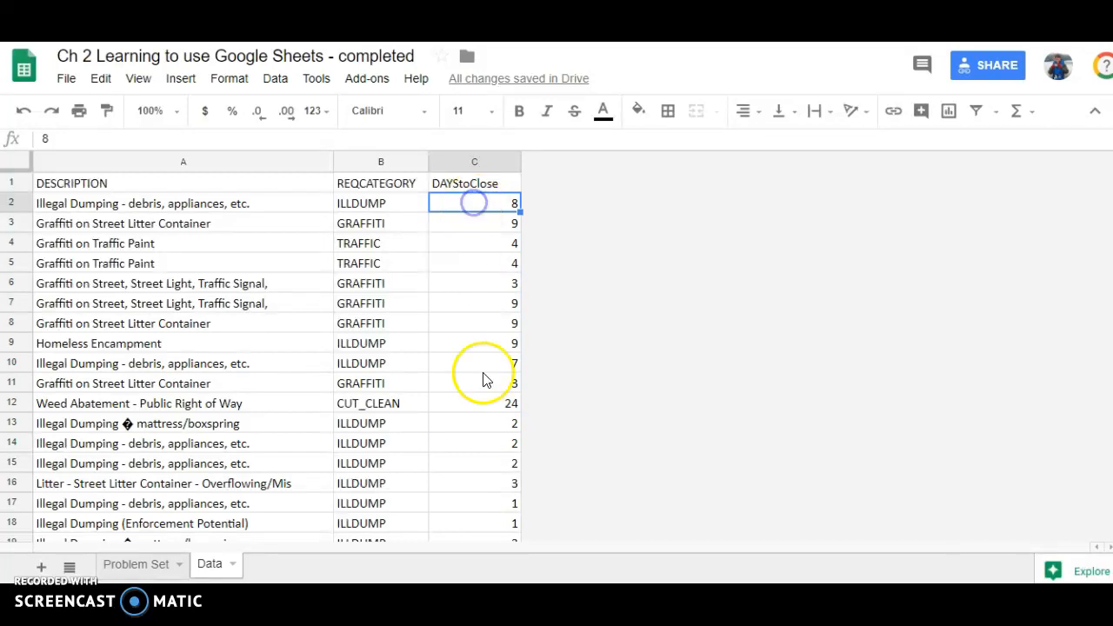
pyautogui.click(480, 405)
pyautogui.click(477, 505)
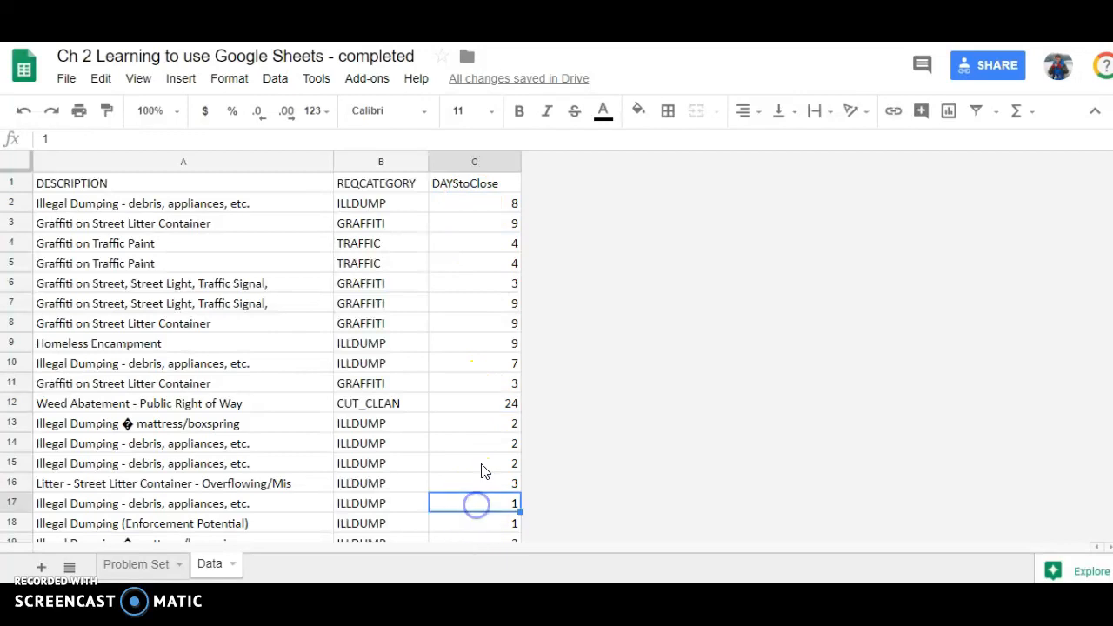
pyautogui.click(495, 202)
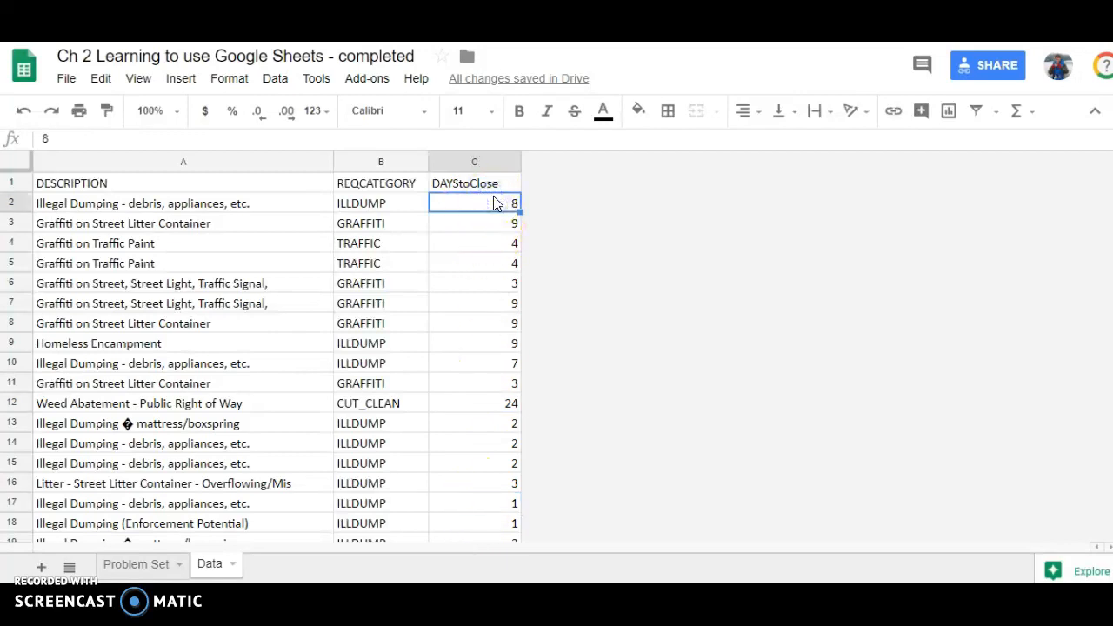
# Check the Mean calculation cell on the Problem Set sheet and the full extent of the Data sheet's rows
pyautogui.click(135, 564)
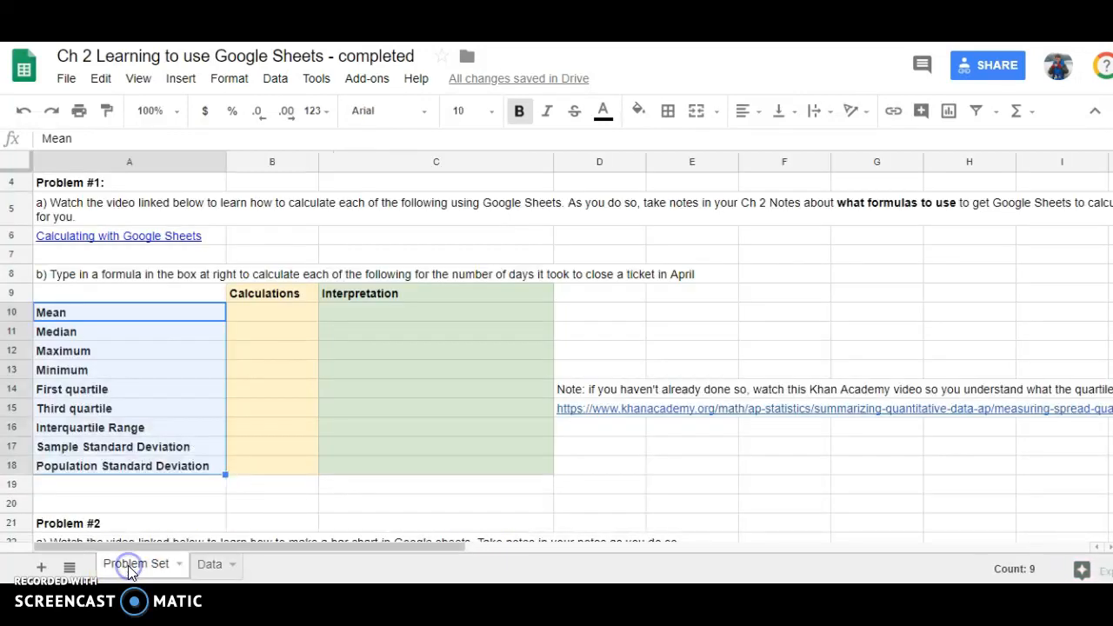
pyautogui.click(288, 315)
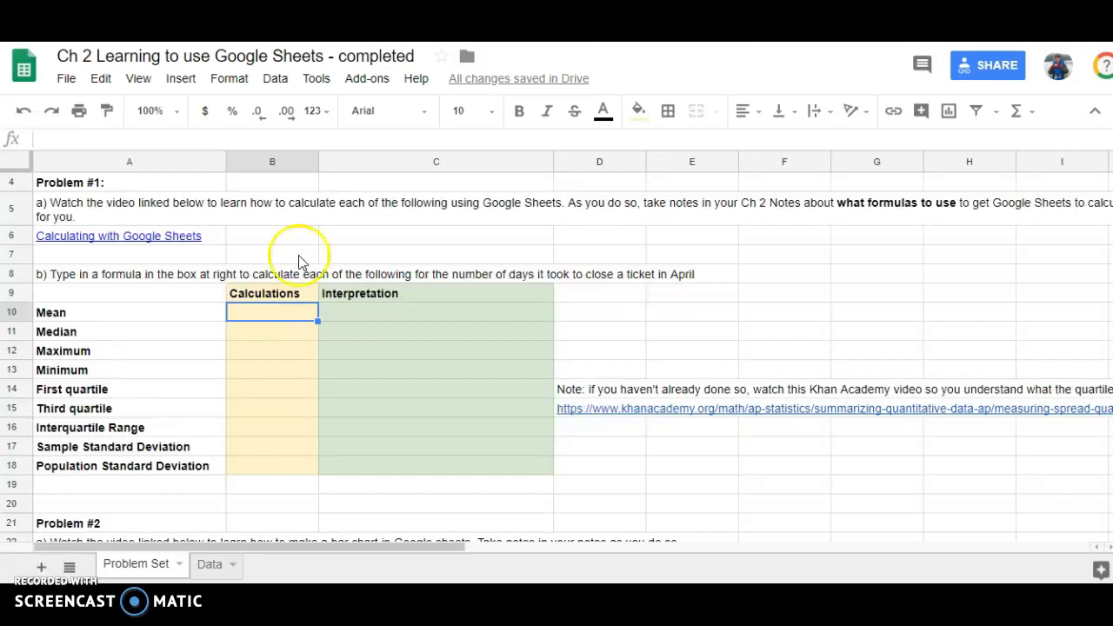
pyautogui.click(209, 564)
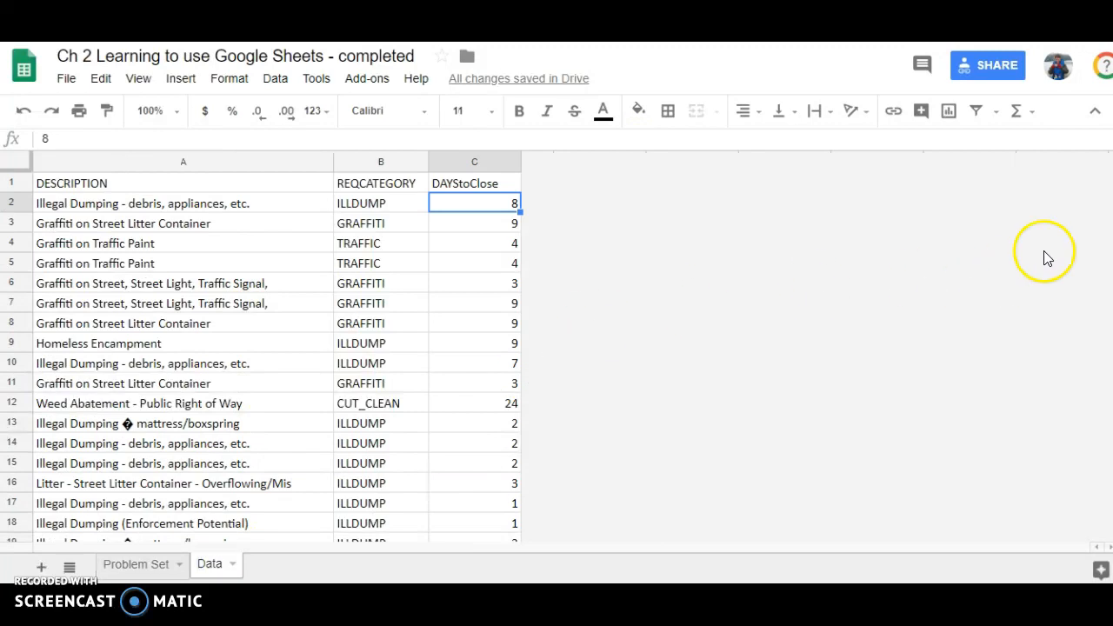
pyautogui.moveTo(1112, 181); pyautogui.dragTo(1112, 532)
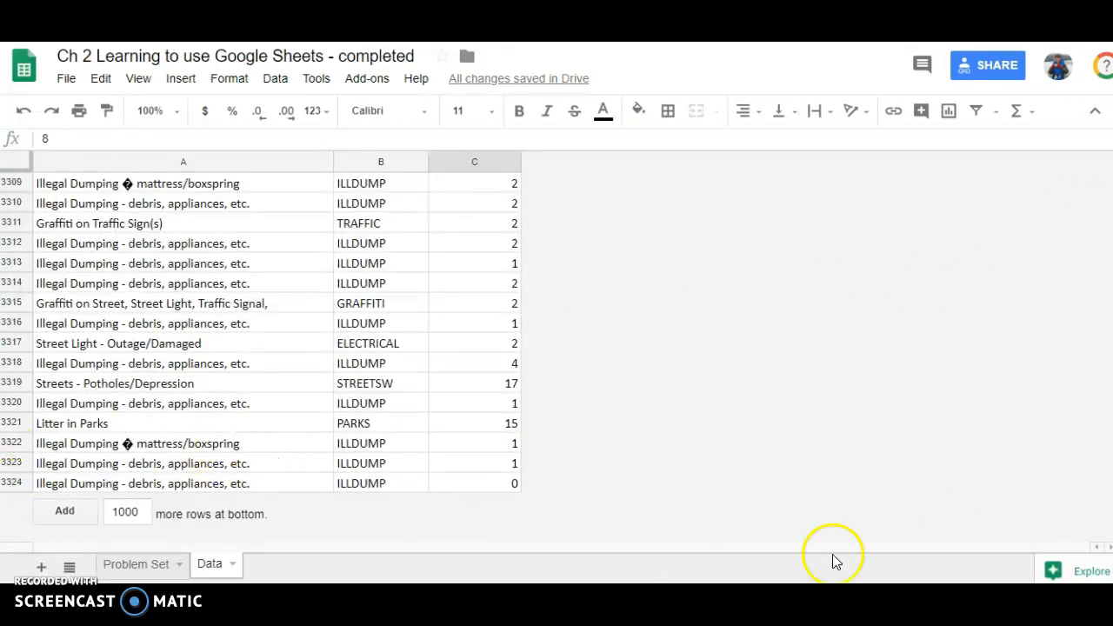
pyautogui.moveTo(1112, 532); pyautogui.dragTo(1112, 181)
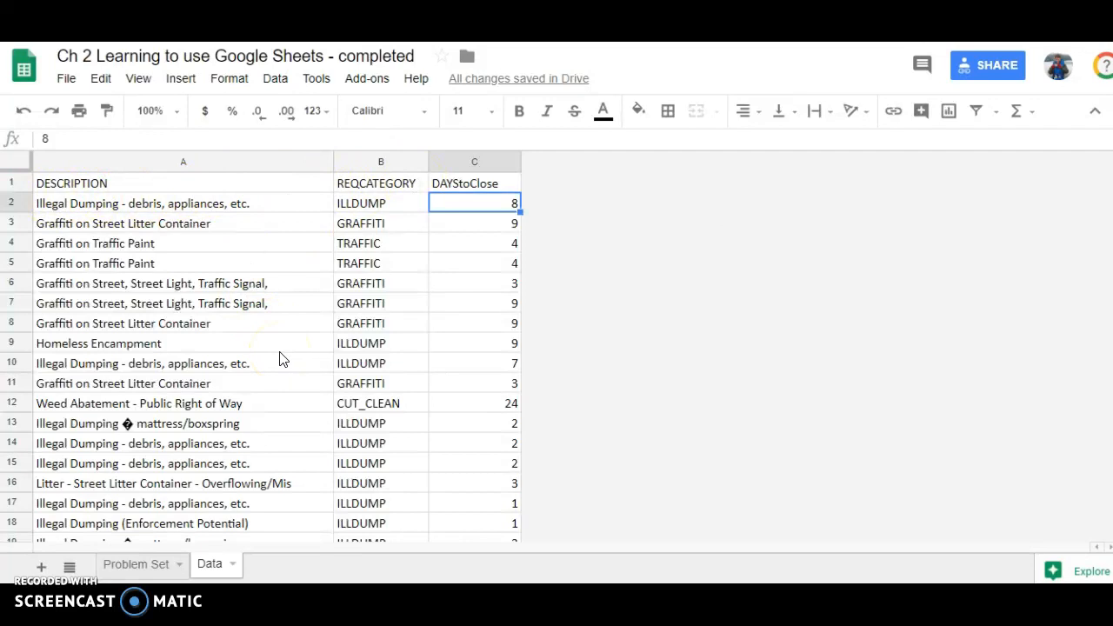
pyautogui.click(117, 564)
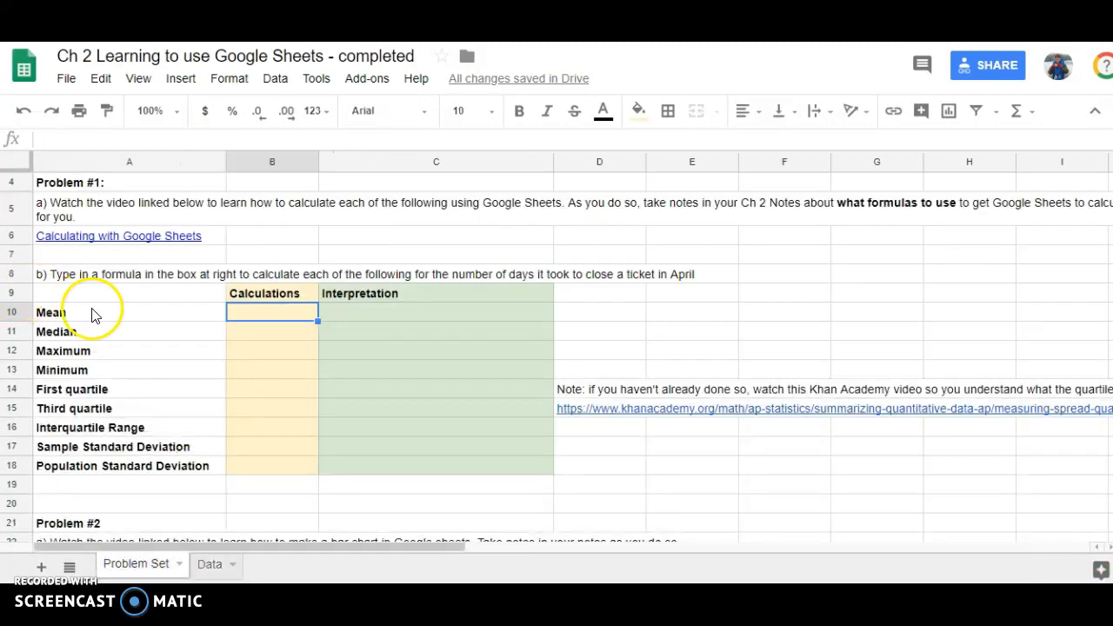
# Begin the formula =average( in the Mean calculation cell B10 and bring up the Data sheet for its range
pyautogui.doubleClick(276, 313)
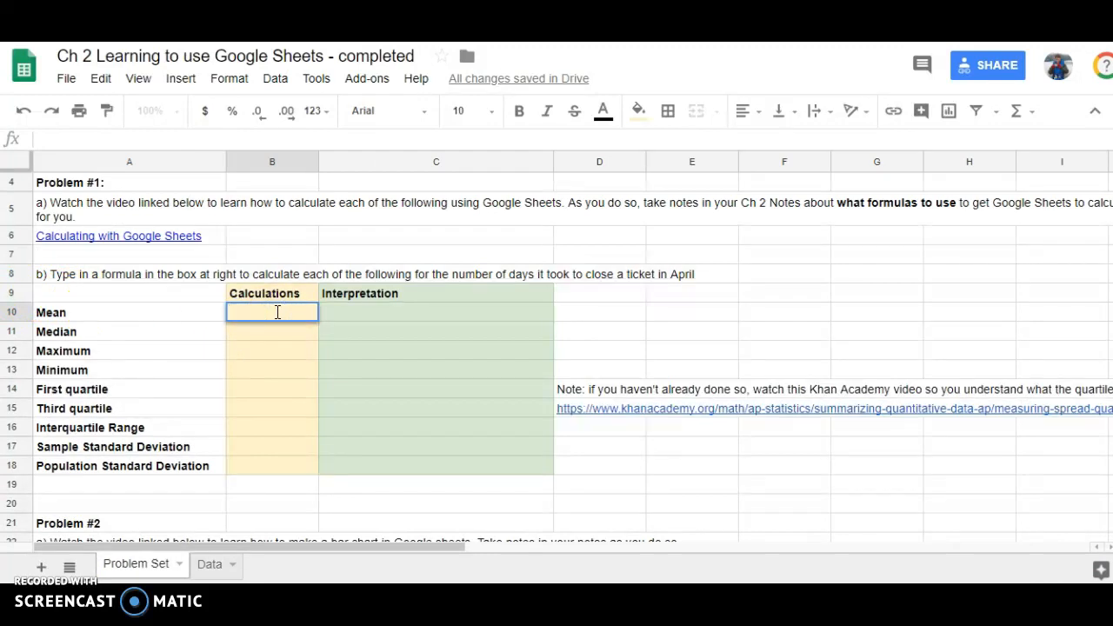
pyautogui.write('=(')
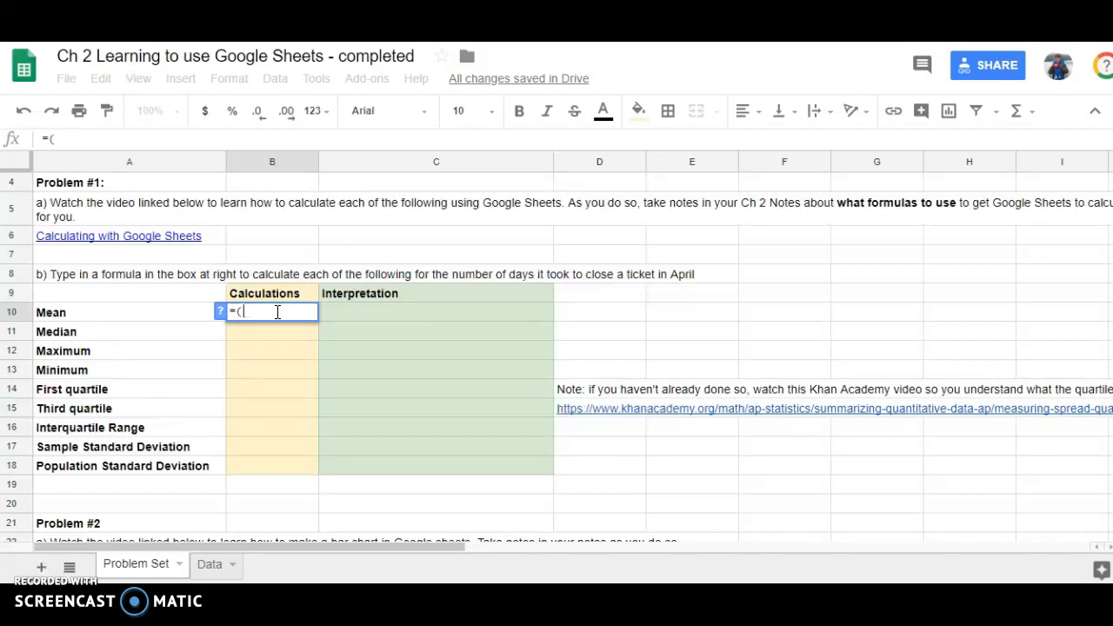
pyautogui.write('average')
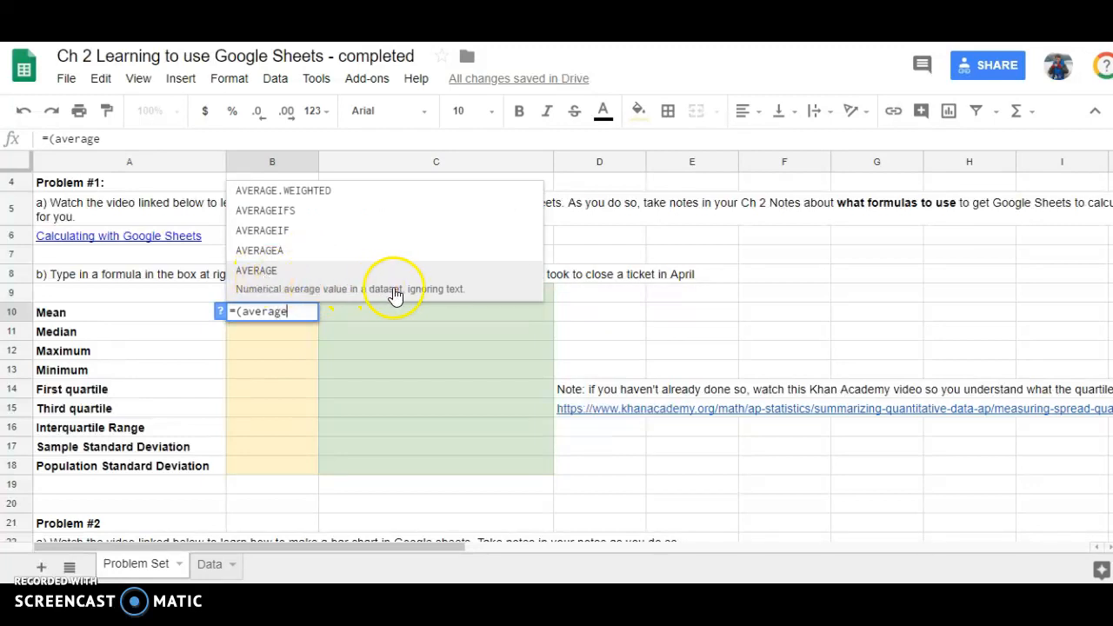
pyautogui.click(250, 311)
pyautogui.press('BackSpace')
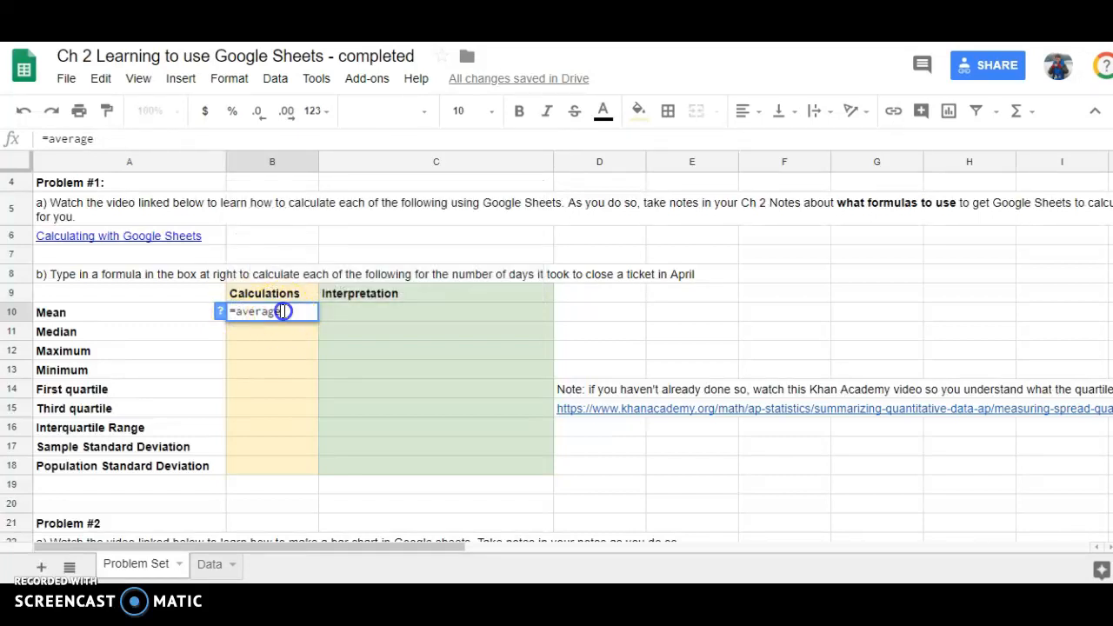
pyautogui.click(285, 311)
pyautogui.write('(')
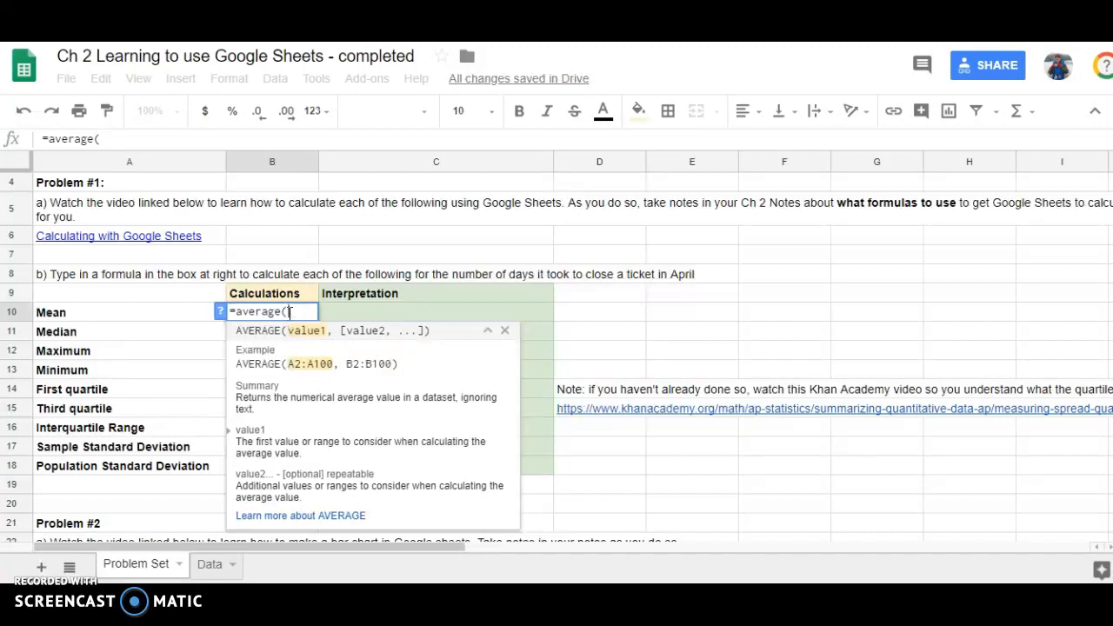
pyautogui.click(210, 565)
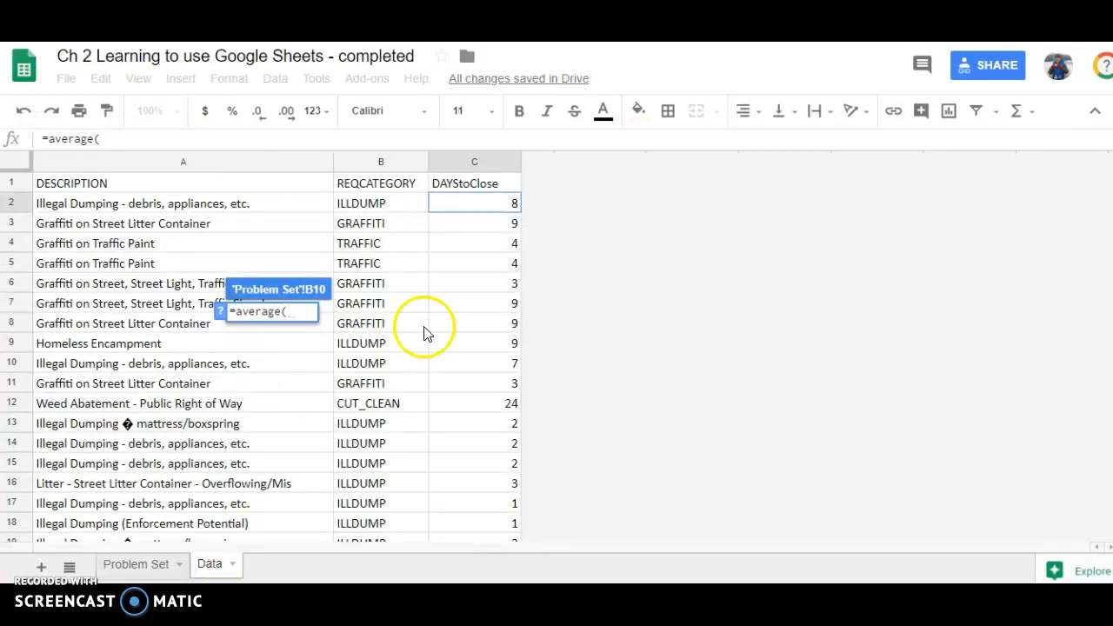
# Reference the DAYStoClose values from C2 to C3324 as the range of the average formula
pyautogui.click(484, 204)
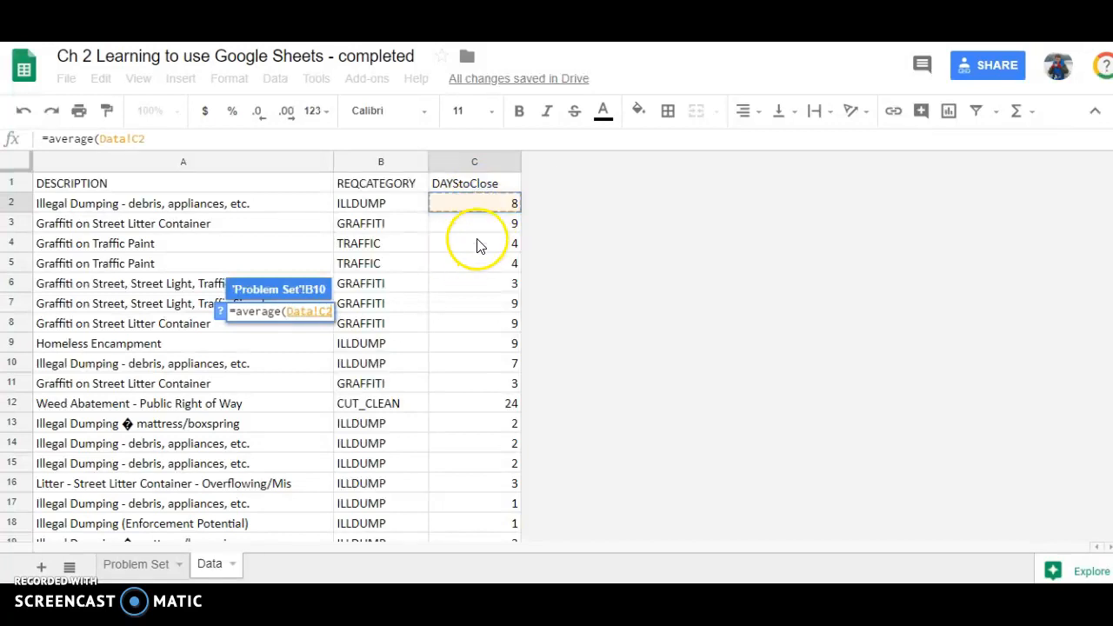
pyautogui.scroll(-10, 479, 243)
pyautogui.scroll(-20, 479, 244)
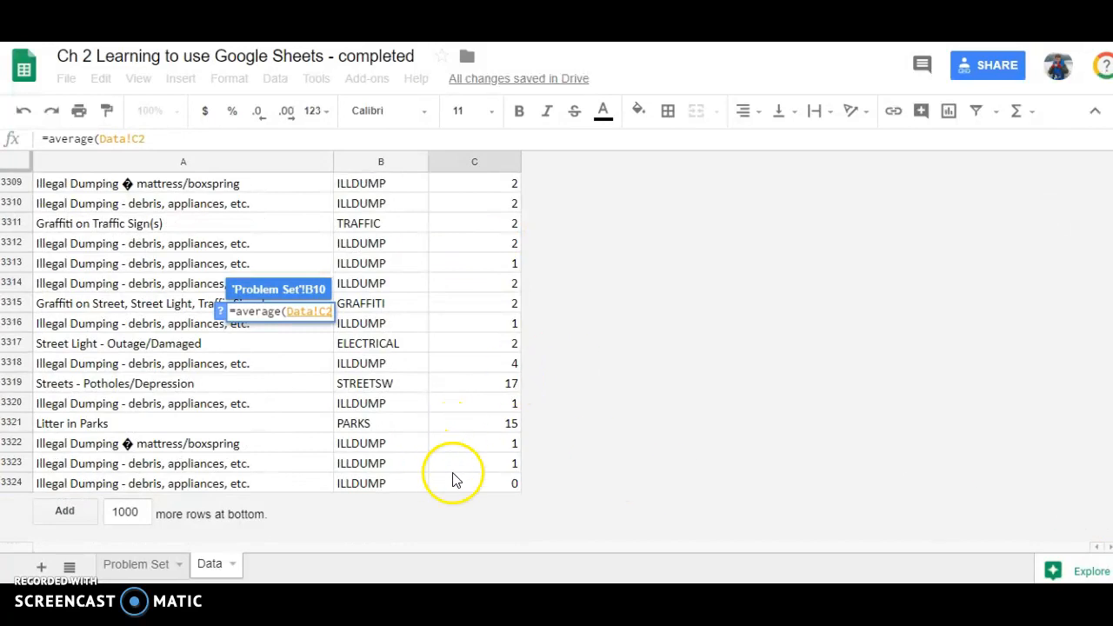
pyautogui.keyDown('shift'); pyautogui.click(486, 483); pyautogui.keyUp('shift')
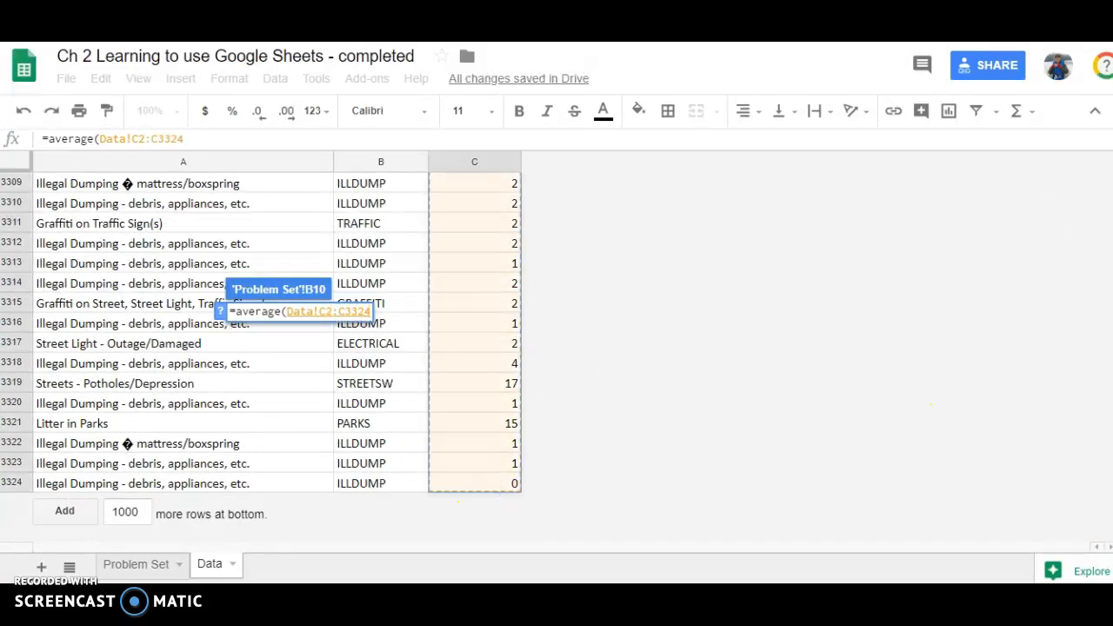
pyautogui.scroll(20, 806, 227)
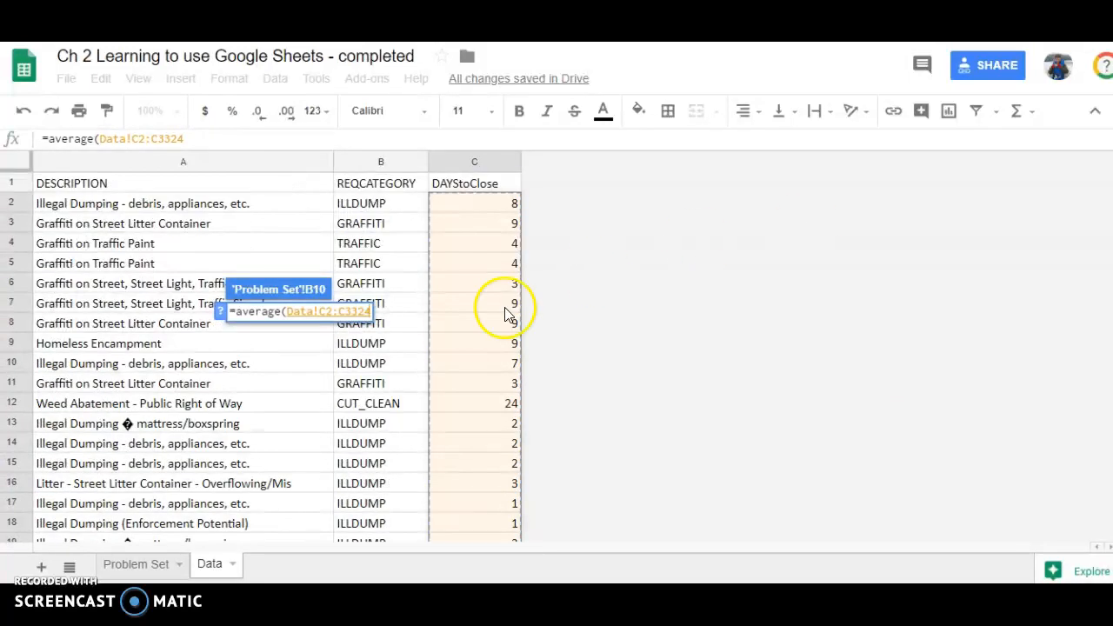
# Set the formula's range to the entire DAYStoClose column and enter it as =average(Data!C:C)
pyautogui.click(482, 161)
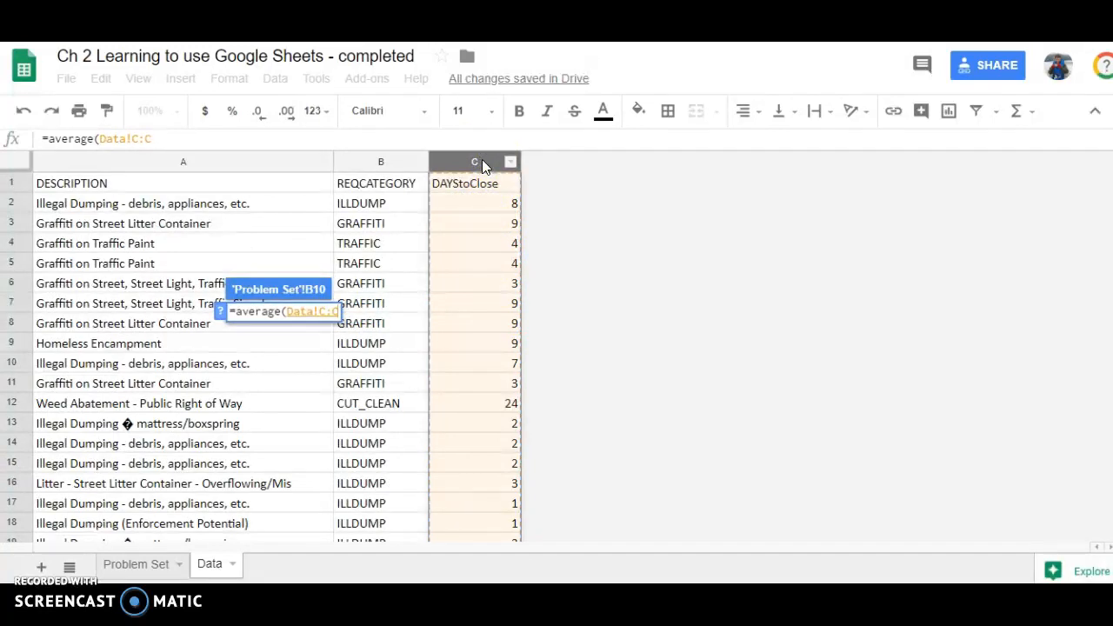
pyautogui.write(')')
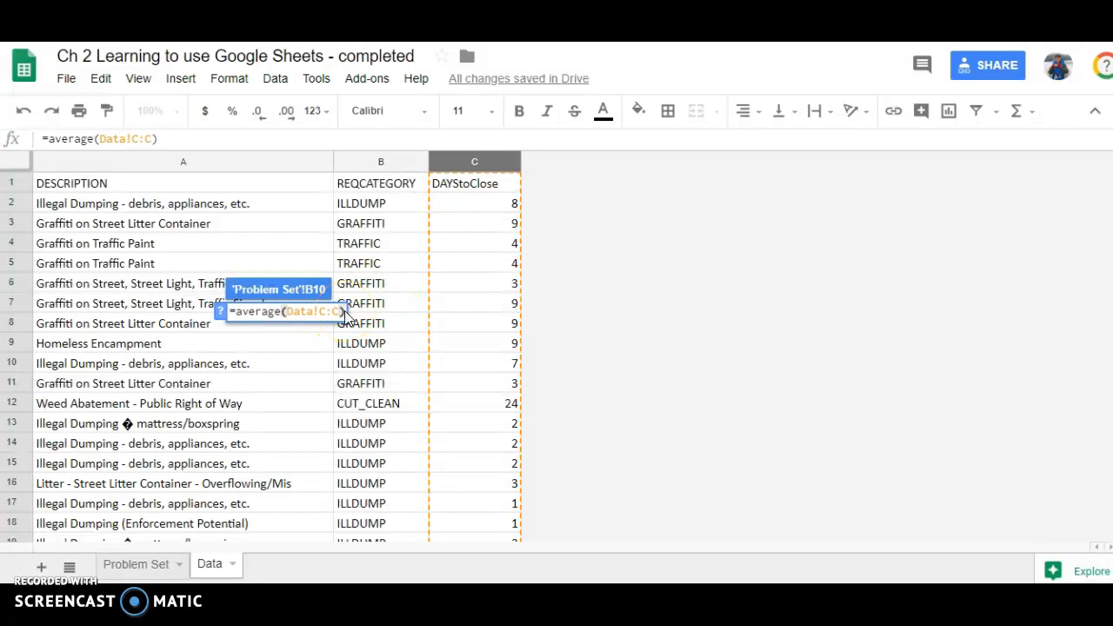
pyautogui.press('Return')
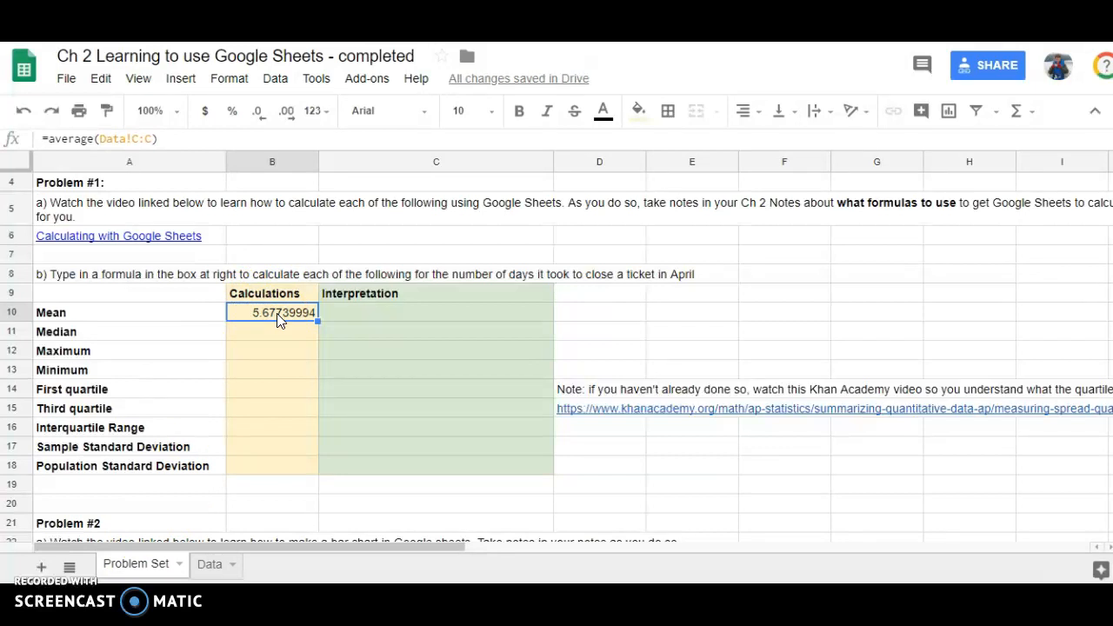
# Inspect the complete formula behind the Mean result in B10 and the adjacent Interpretation cell
pyautogui.click(269, 320)
pyautogui.moveTo(155, 139); pyautogui.dragTo(42, 146)
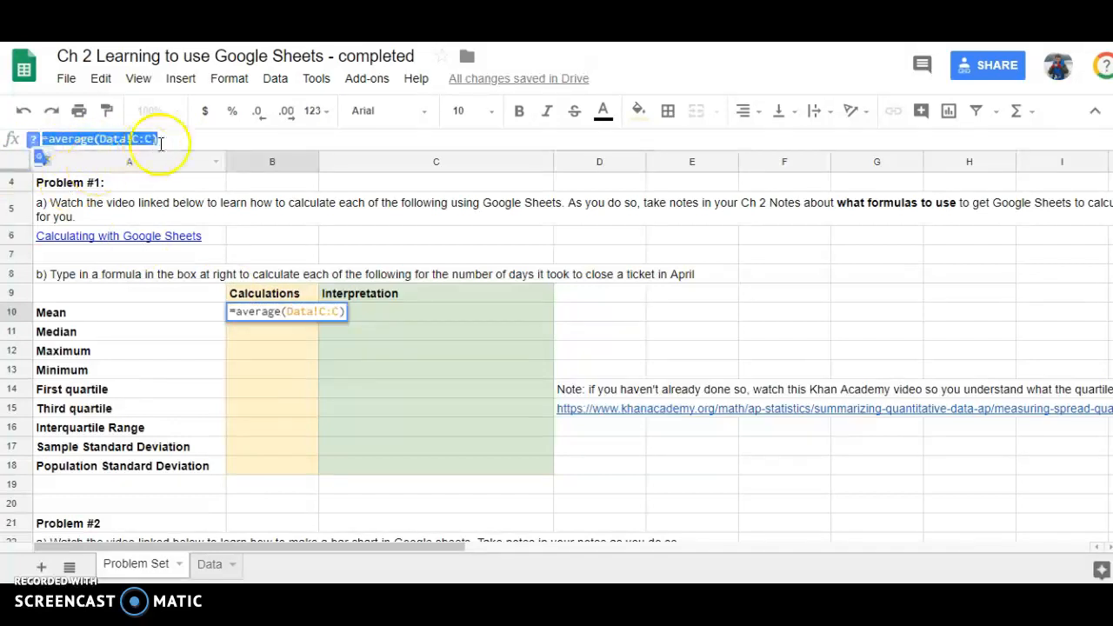
pyautogui.click(389, 320)
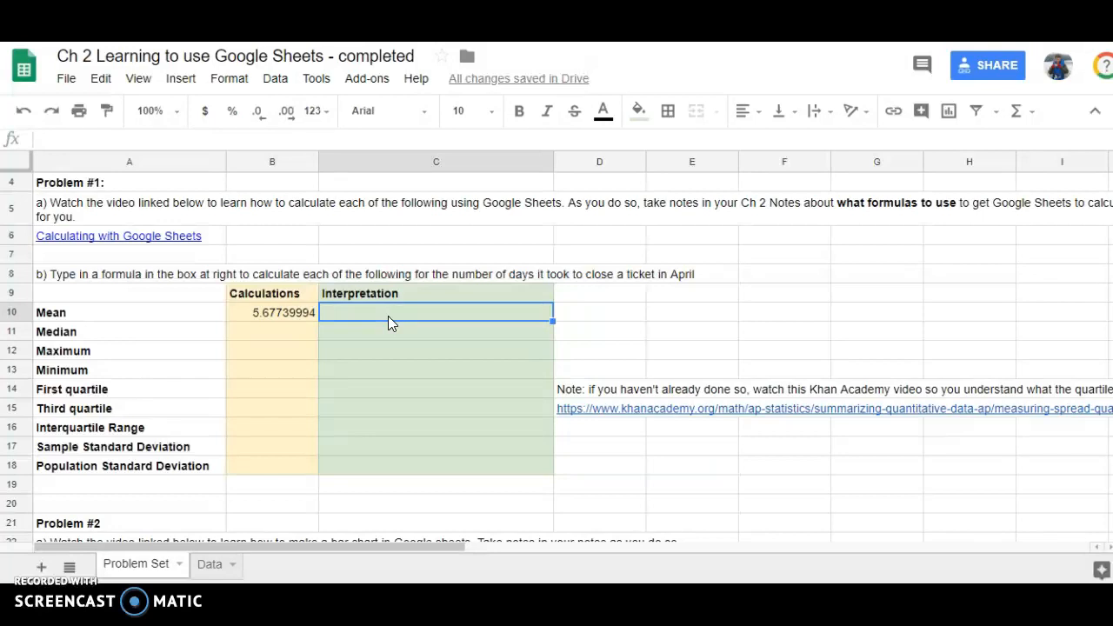
# Enter "On average, it took 5.68 days to close a ticket." as the Mean's interpretation in C10
pyautogui.write('On av')
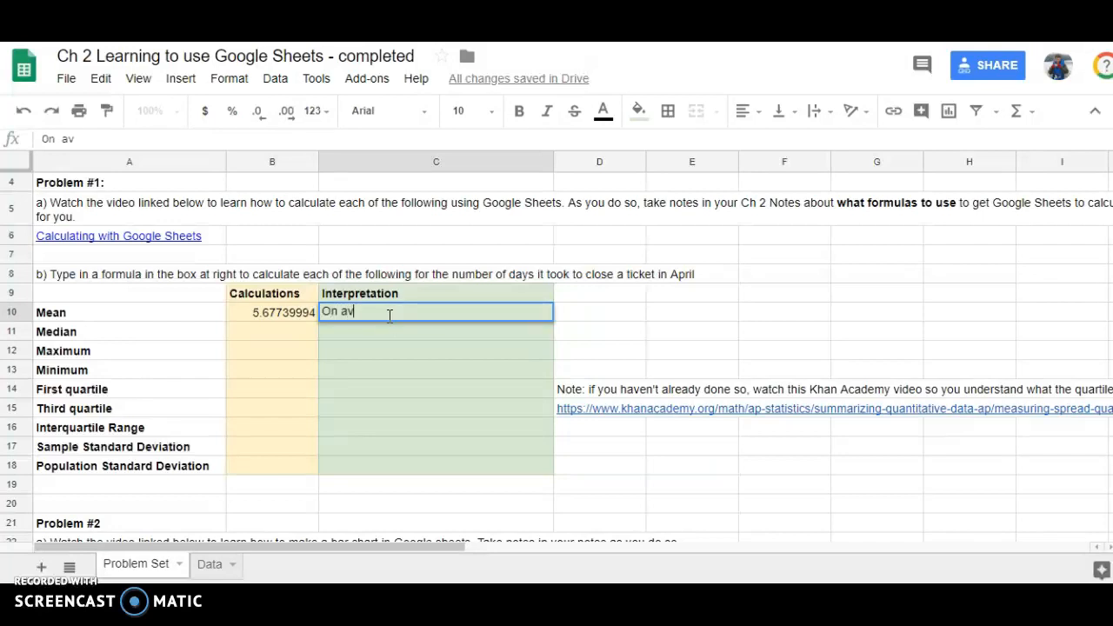
pyautogui.write('erage, it took ')
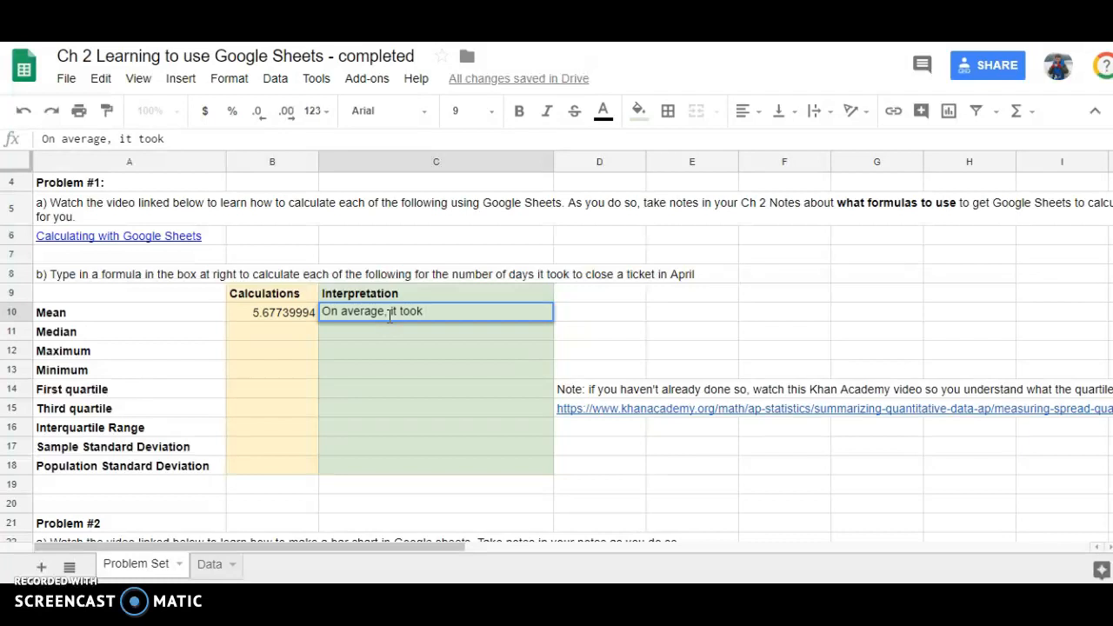
pyautogui.write('5.68 days to close a ticket.')
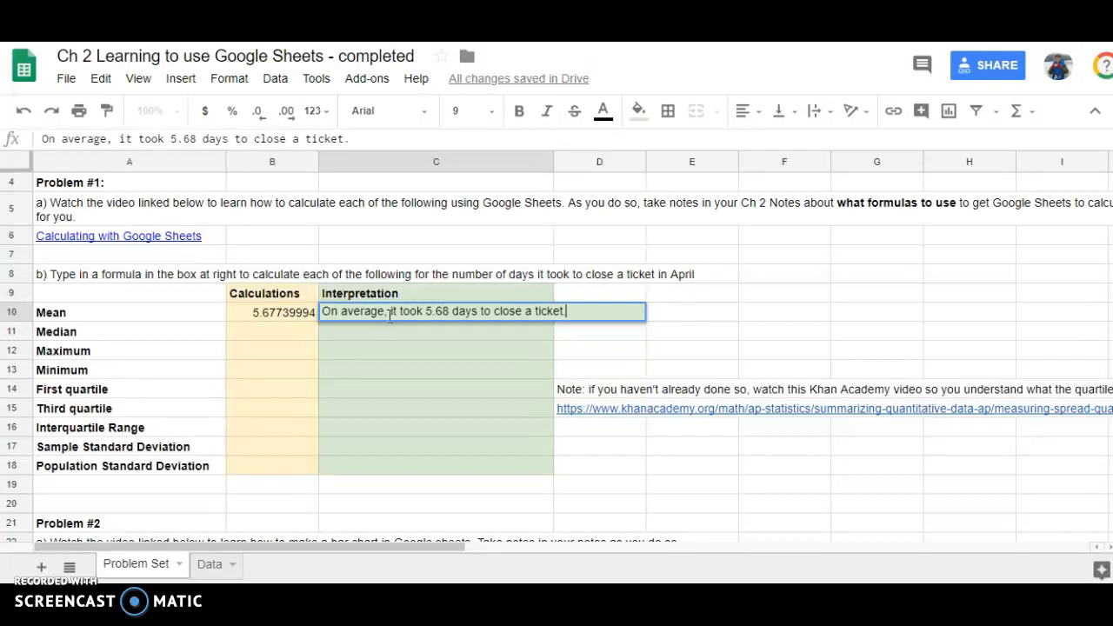
pyautogui.press('Return')
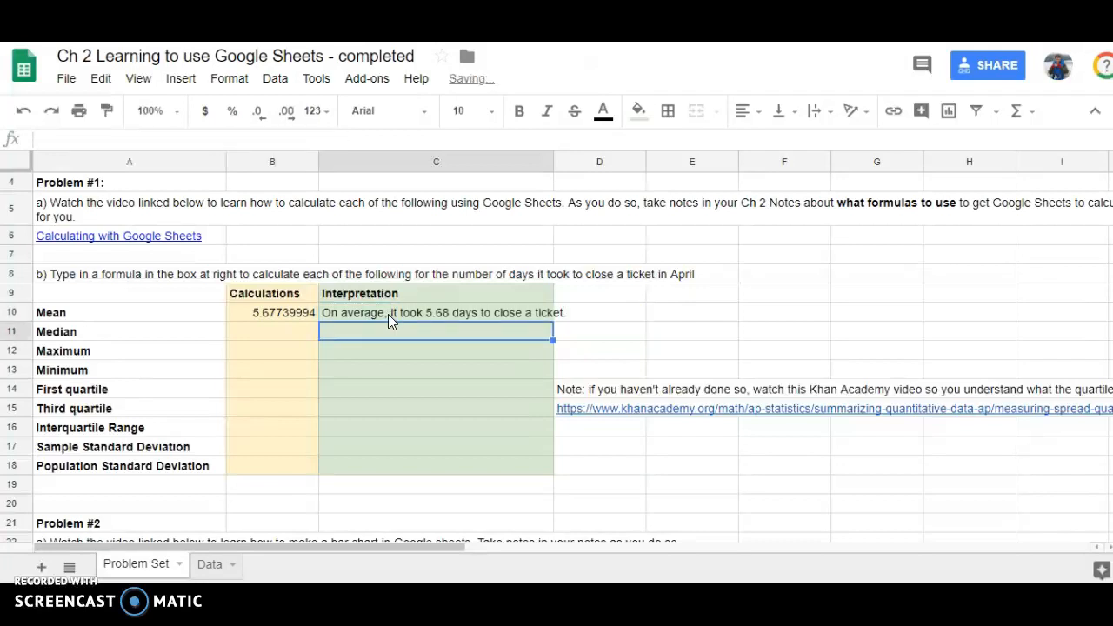
# Calculate the Median in B11 with =median(Data!C:C), referencing the whole DAYStoClose column of the Data sheet
pyautogui.click(269, 332)
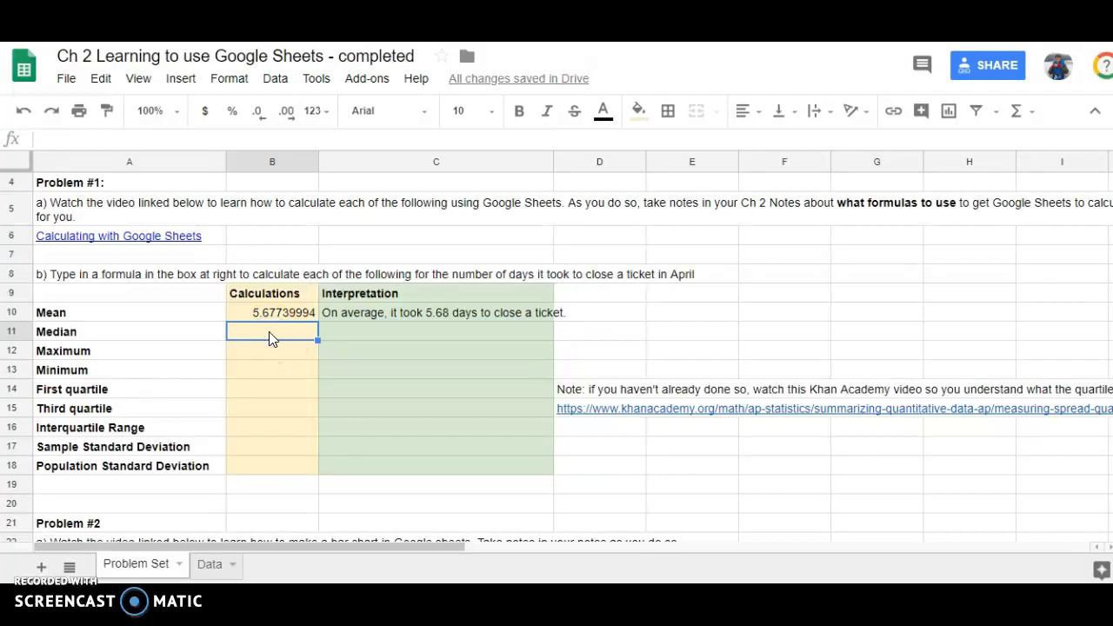
pyautogui.write('=')
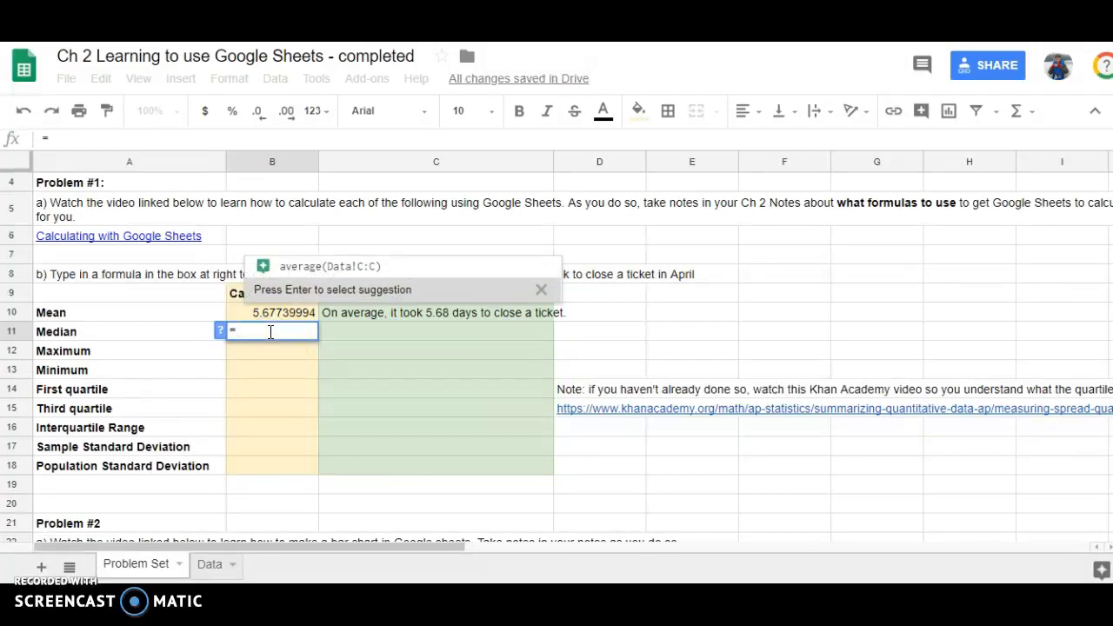
pyautogui.write('median(')
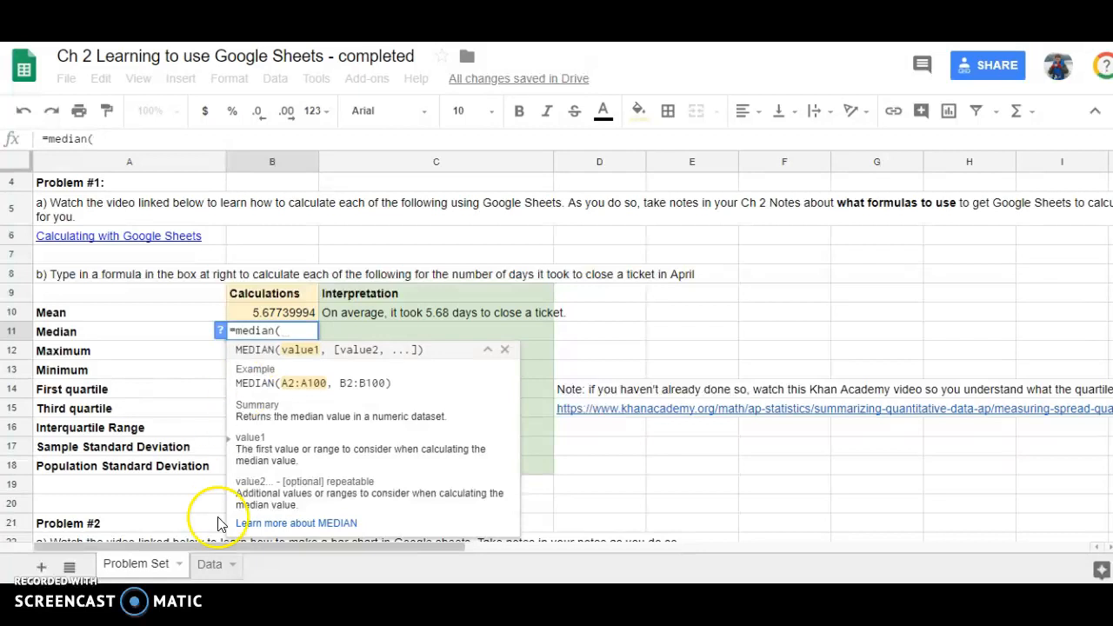
pyautogui.click(208, 565)
pyautogui.click(475, 162)
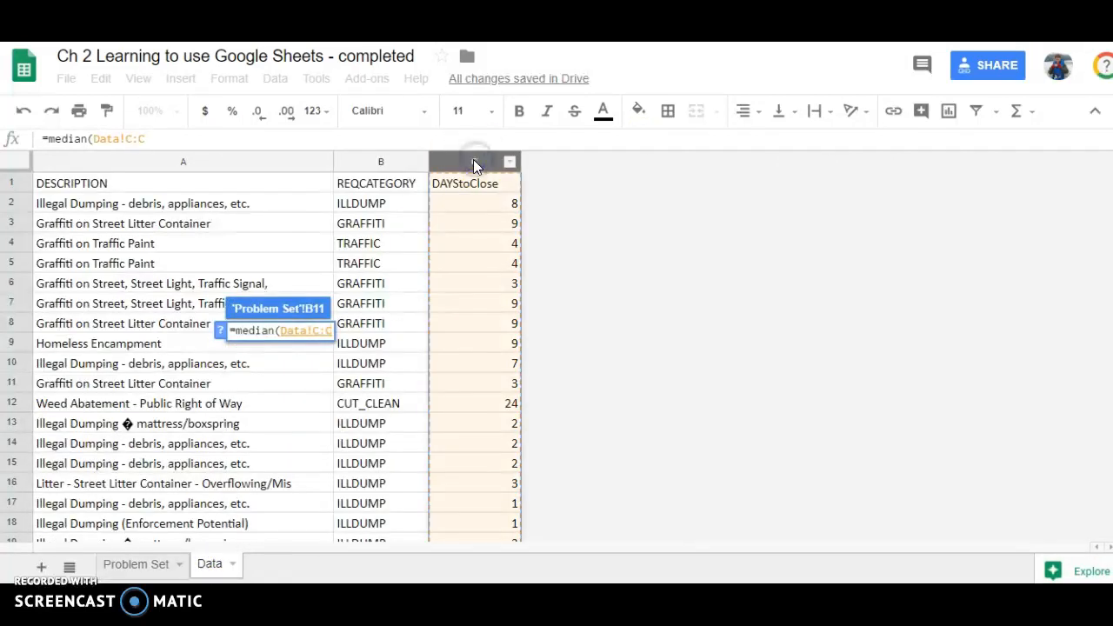
pyautogui.write(')')
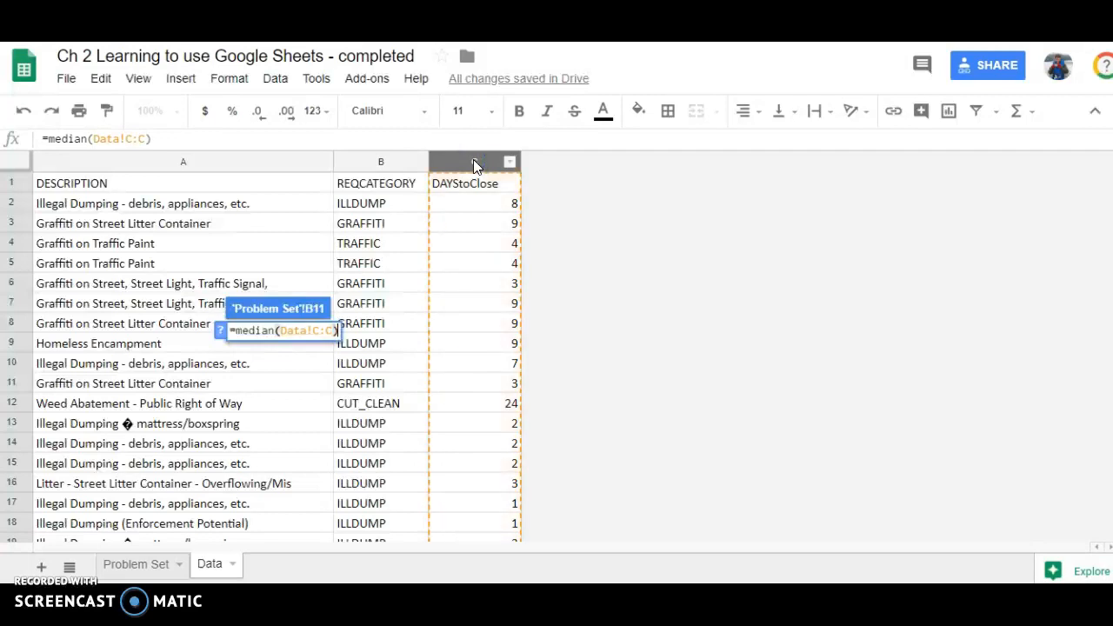
pyautogui.press('Return')
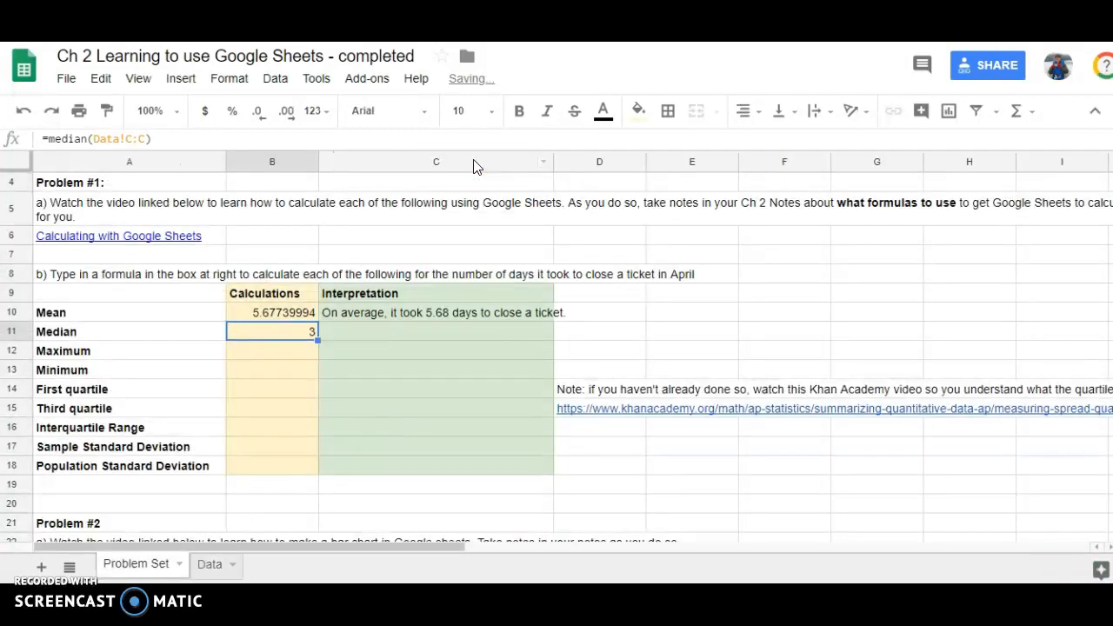
# Enter "Half of tickets took more than 3 days to close, half took less than 3 days to close." as the Median's interpretation in C11
pyautogui.click(381, 332)
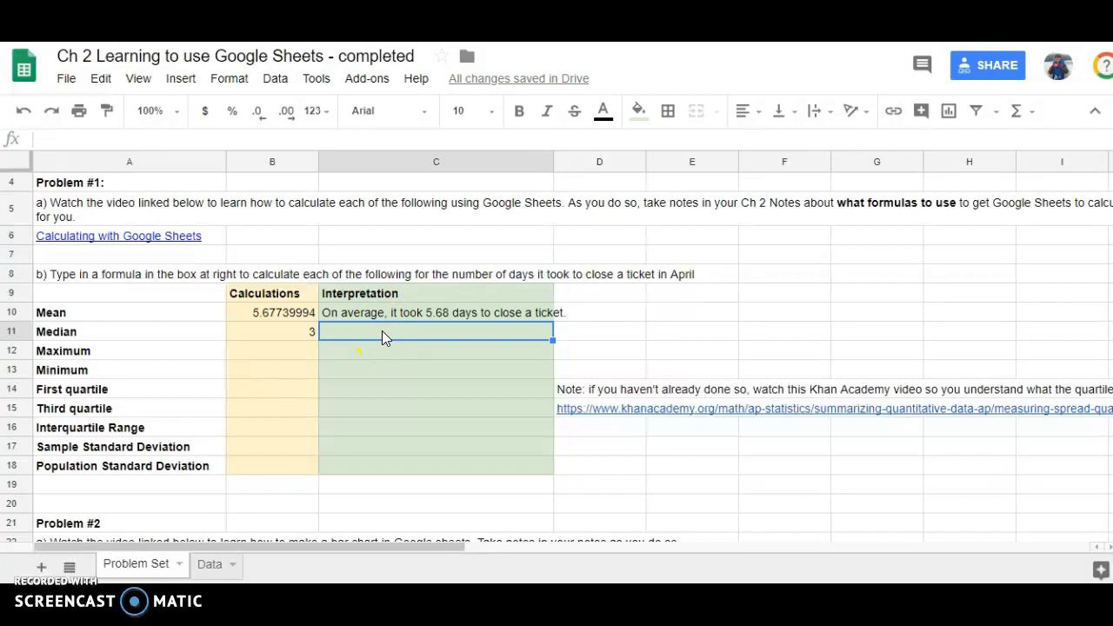
pyautogui.write('Ha')
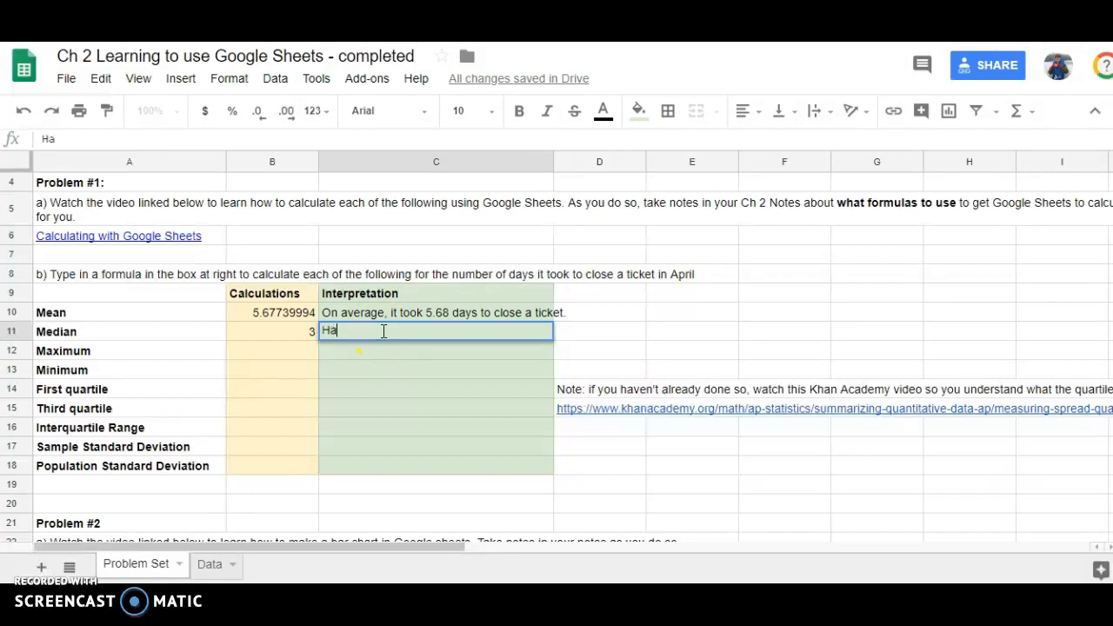
pyautogui.write('lf of tickets took more ')
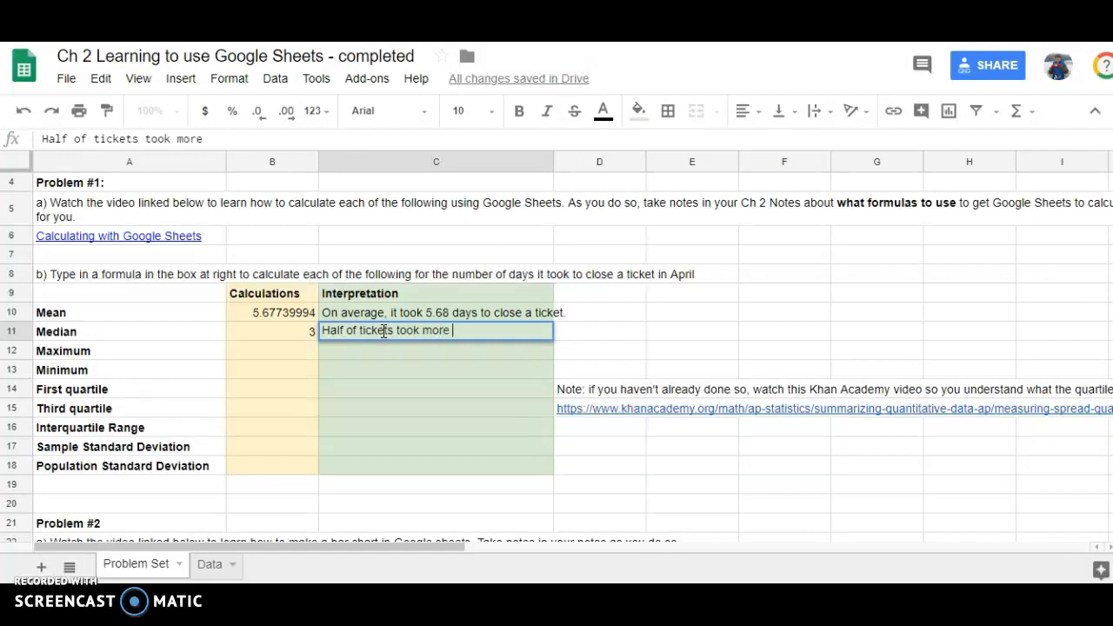
pyautogui.write('than 3 days to cl')
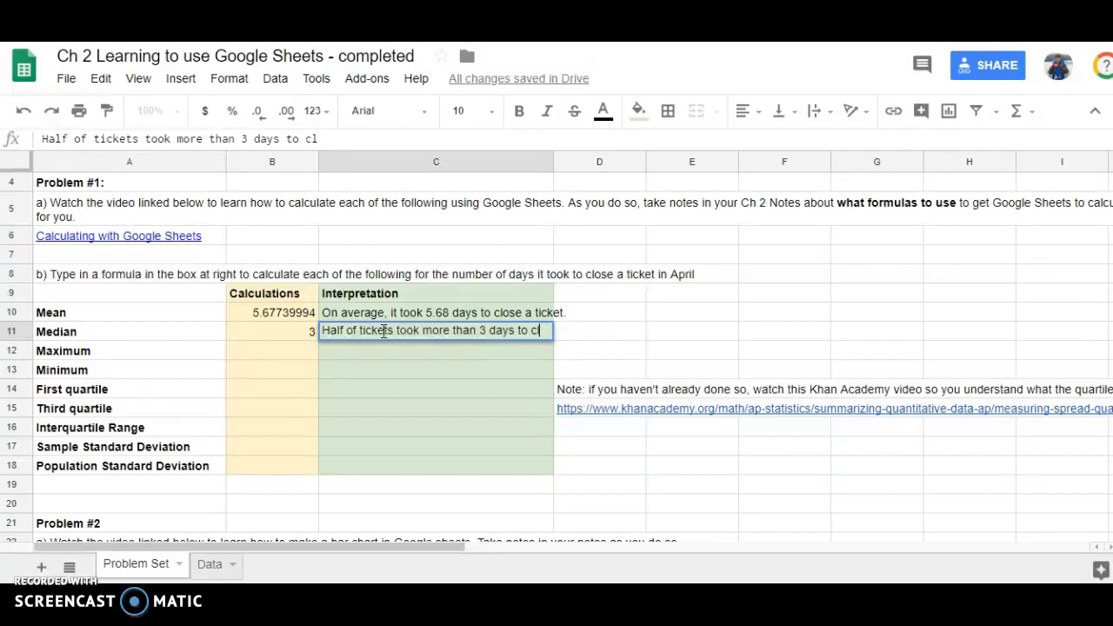
pyautogui.write('ose, half toolk')
pyautogui.press('BackSpace')
pyautogui.press('BackSpace')
pyautogui.write('k less than 3 days to close.')
pyautogui.press('Return')
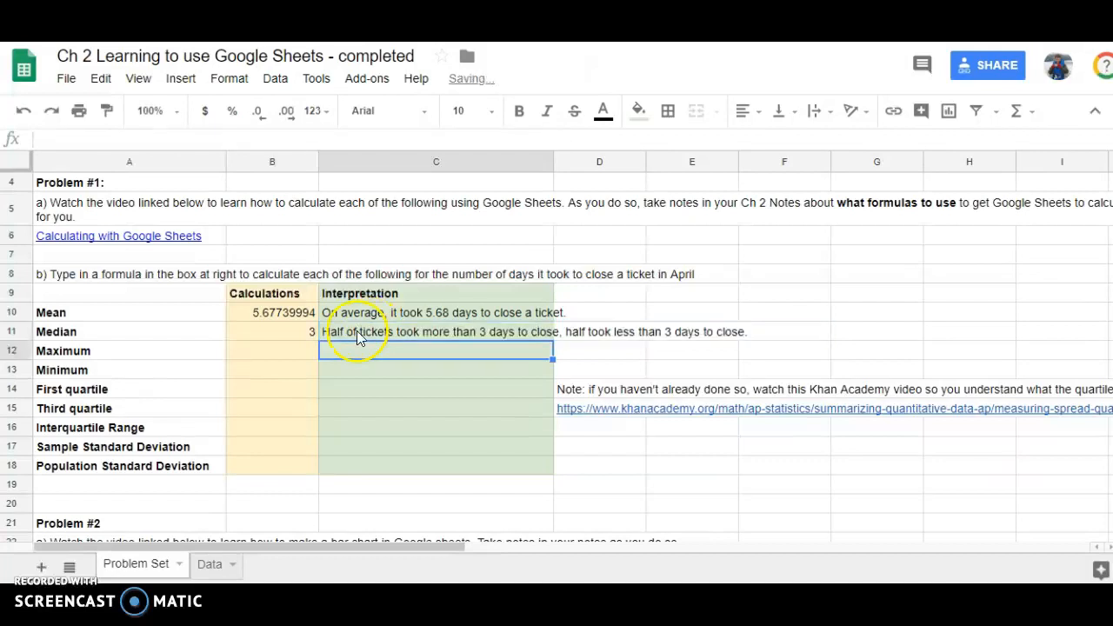
# Calculate the Maximum in B12 with =max(Data!C:C), referencing the whole DAYStoClose column of the Data sheet
pyautogui.click(292, 352)
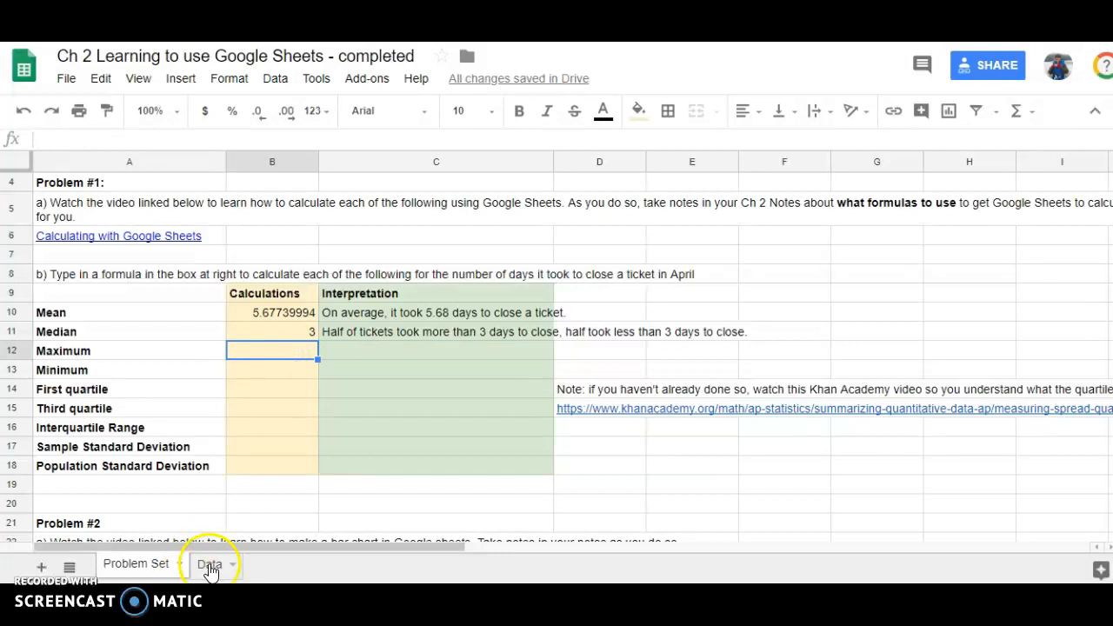
pyautogui.write('=max')
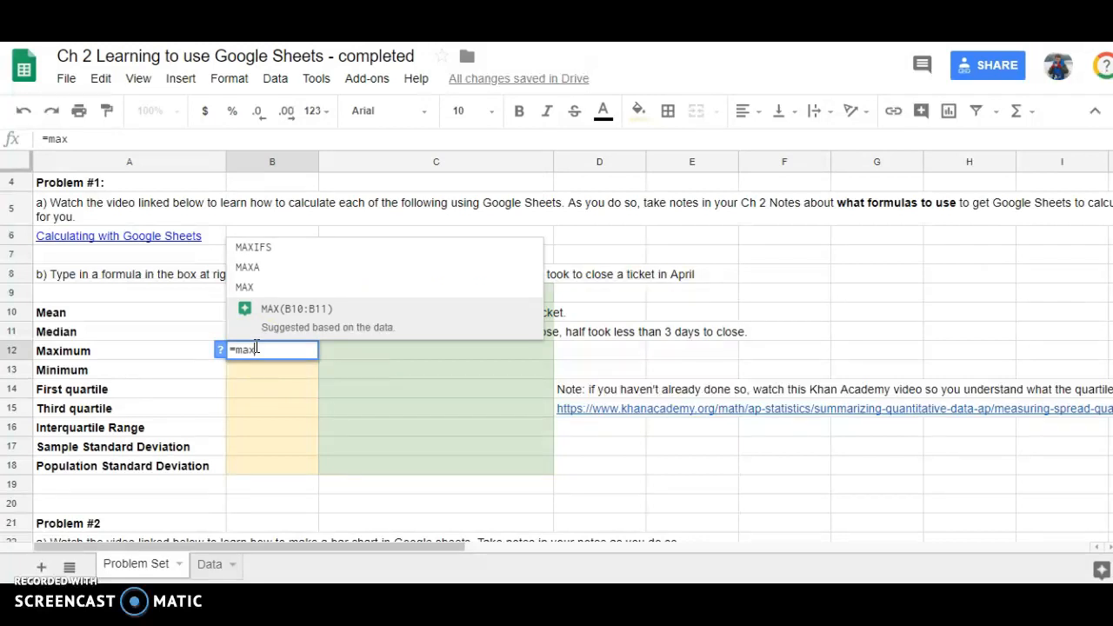
pyautogui.write('(')
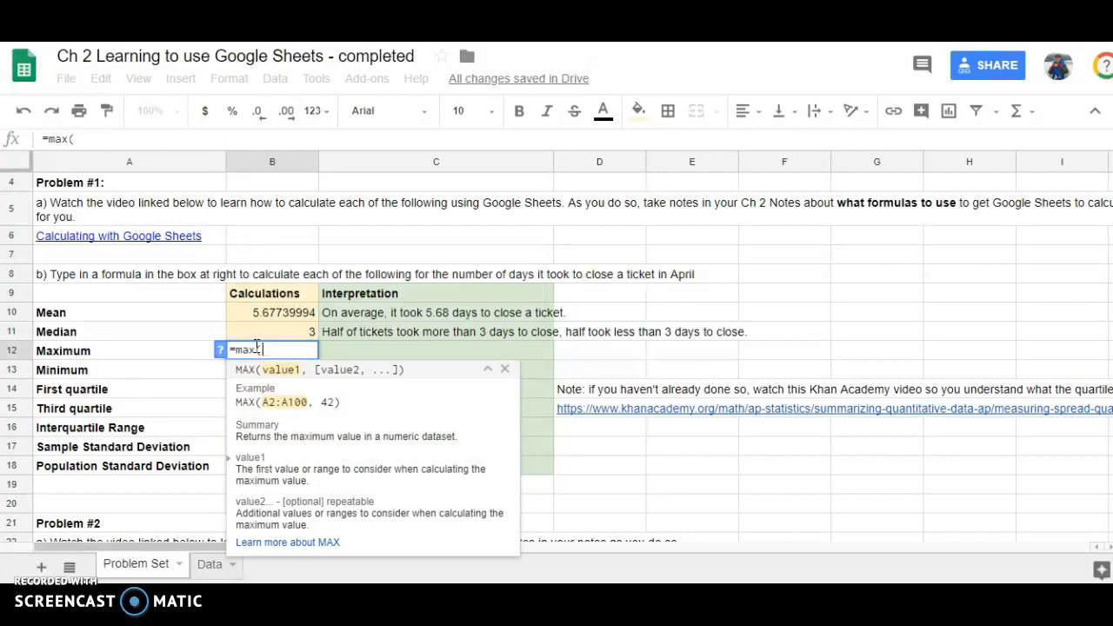
pyautogui.click(206, 563)
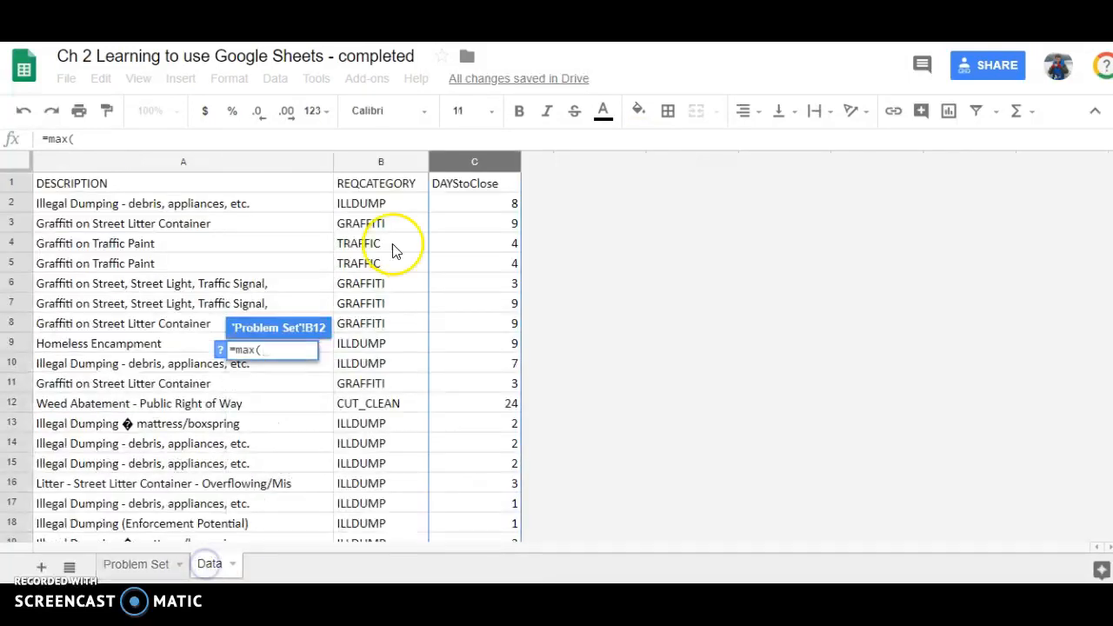
pyautogui.click(475, 163)
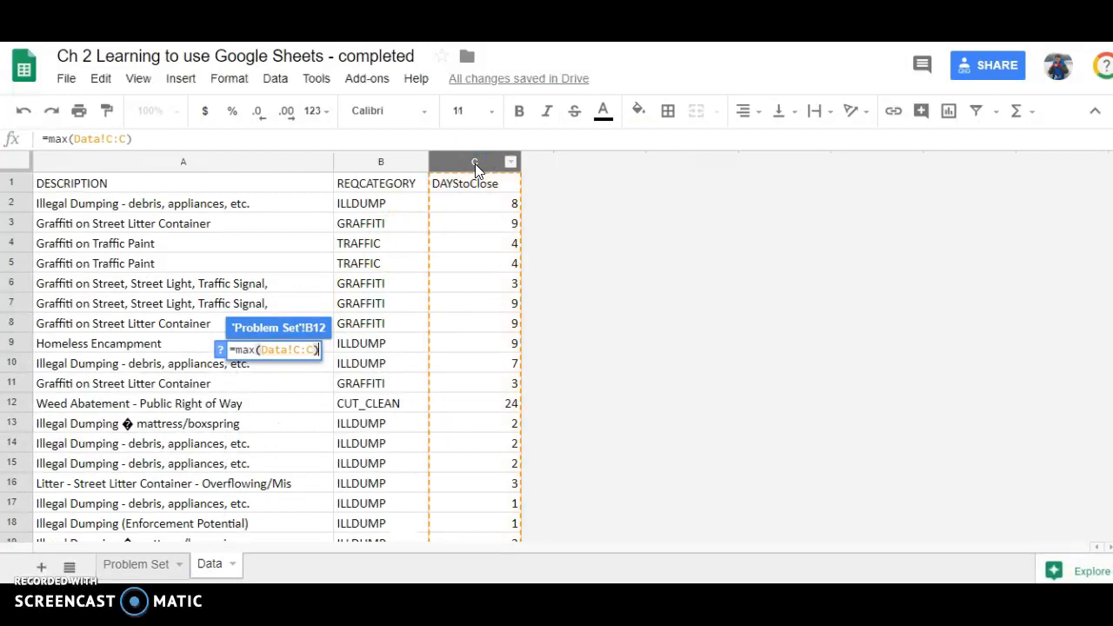
pyautogui.press('Return')
# Enter "The longest it took to close a ticket was 57 days" as the Maximum's interpretation in C12
pyautogui.click(339, 350)
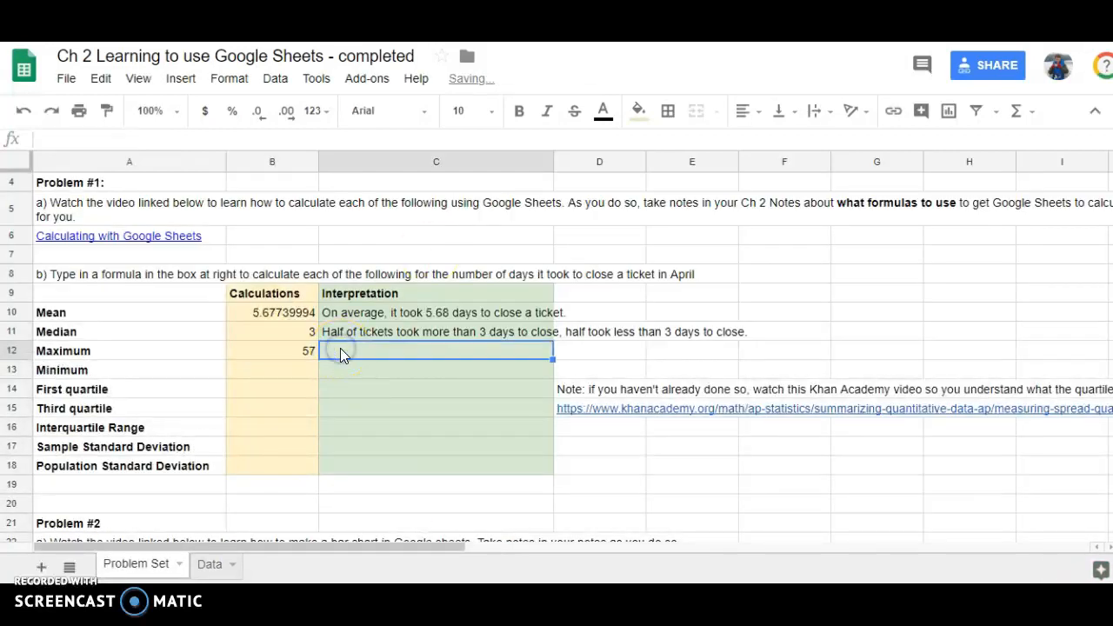
pyautogui.write('The long')
pyautogui.write('est it')
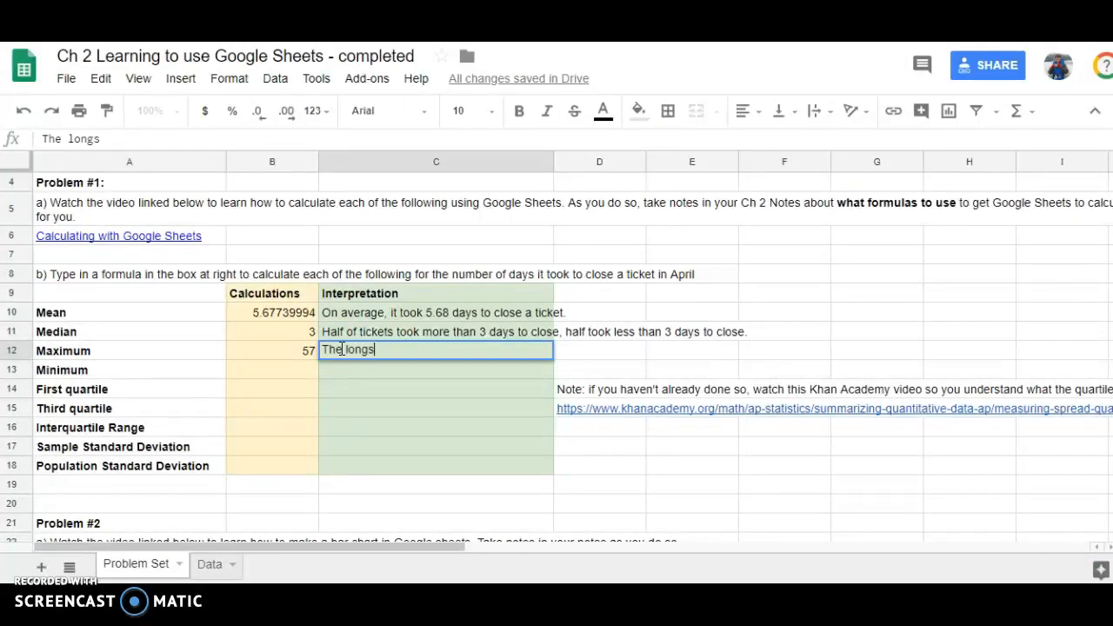
pyautogui.write(' took to close')
pyautogui.press('BackSpace')
pyautogui.press('BackSpace')
pyautogui.press('BackSpace')
pyautogui.press('BackSpace')
pyautogui.write('lose aticket')
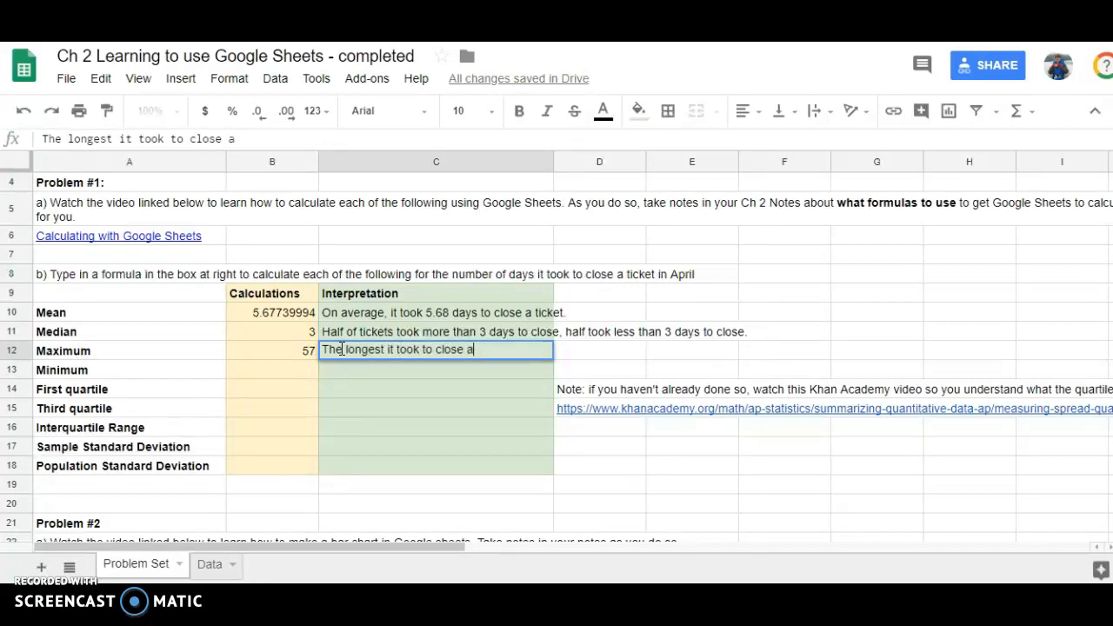
pyautogui.press('BackSpace')
pyautogui.press('BackSpace')
pyautogui.press('BackSpace')
pyautogui.press('BackSpace')
pyautogui.press('BackSpace')
pyautogui.press('BackSpace')
pyautogui.write('ticket was 57 days')
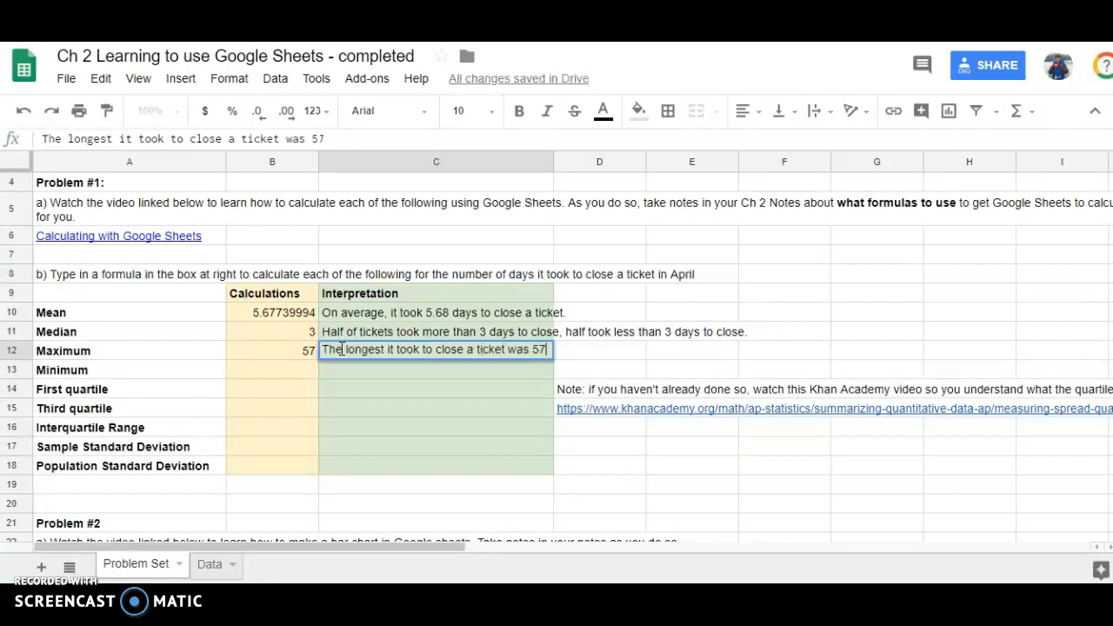
pyautogui.press('Return')
# Calculate the Minimum in B13 with =min(Data!C:C), referencing the whole DAYStoClose column of the Data sheet
pyautogui.click(269, 368)
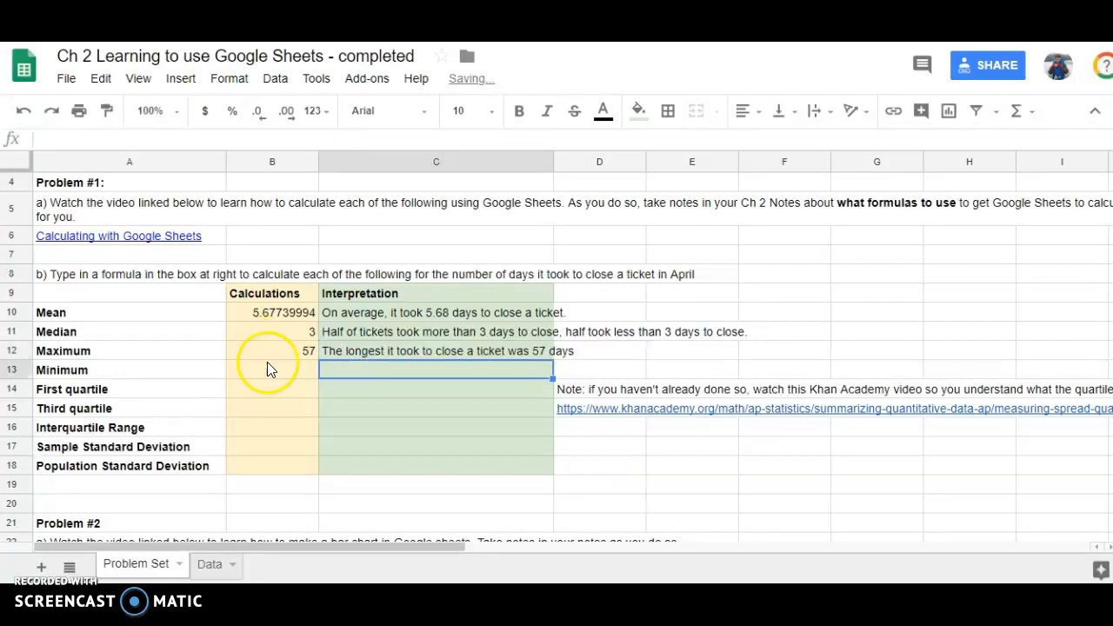
pyautogui.write('=min')
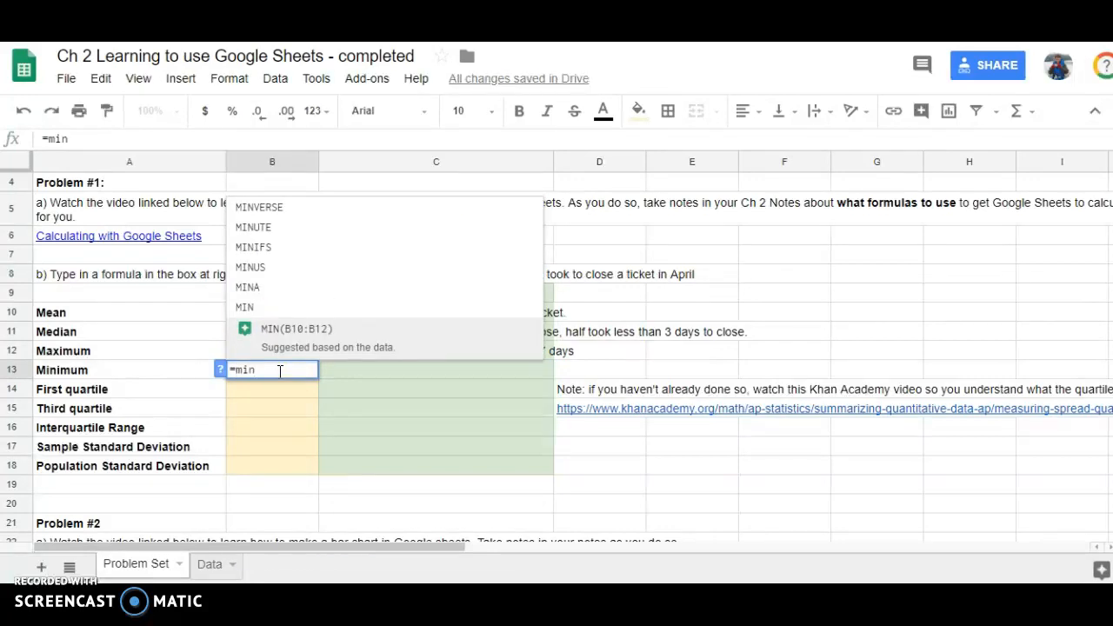
pyautogui.write('(')
pyautogui.click(209, 567)
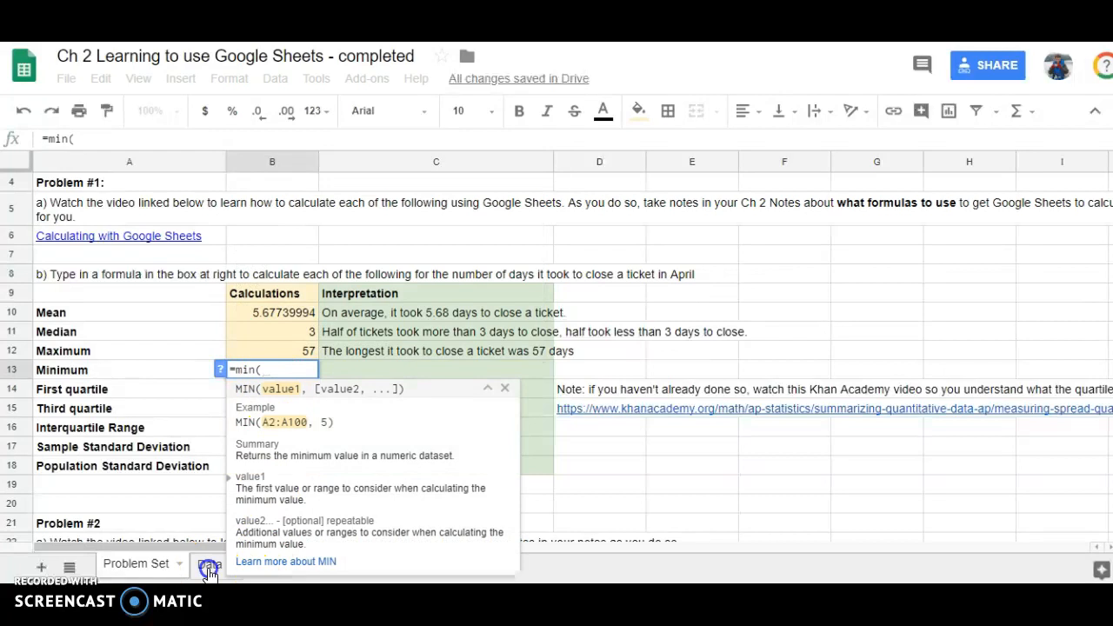
pyautogui.click(479, 163)
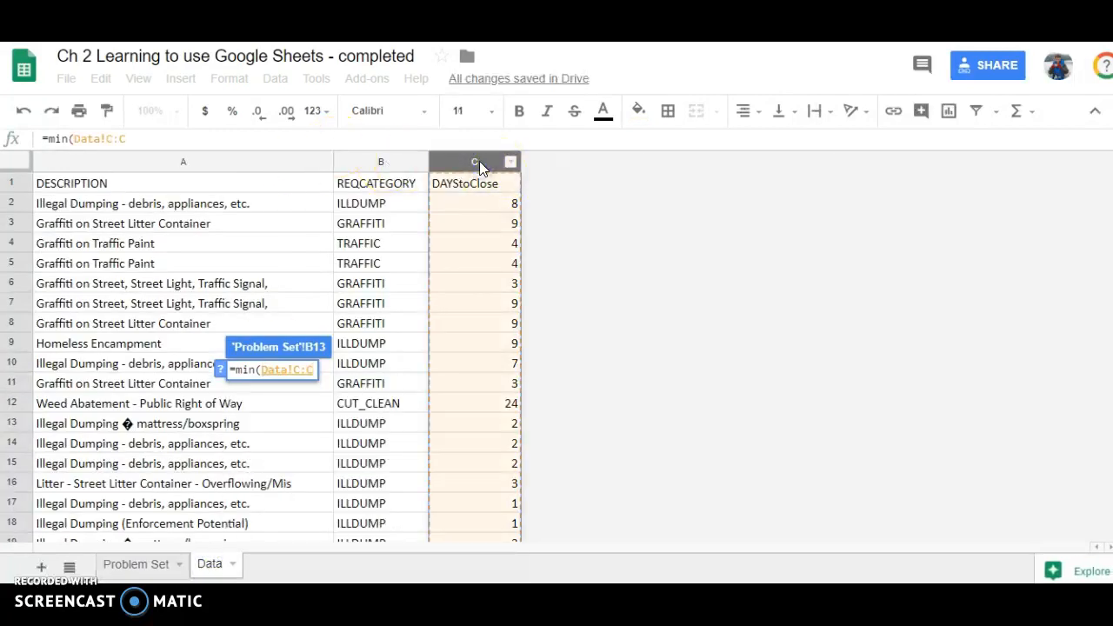
pyautogui.write(')')
pyautogui.press('Return')
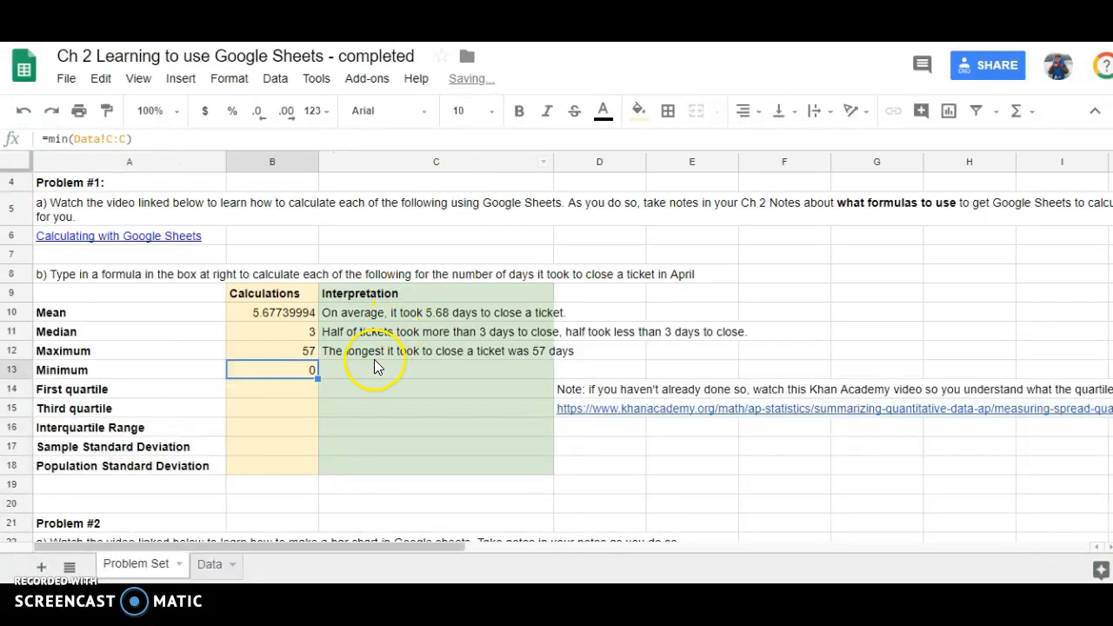
# Enter "The shortest it took to close a ticket was 0 days" as the Minimum's interpretation in C13
pyautogui.click(370, 368)
pyautogui.write('The shortest it took to close a ticket was ')
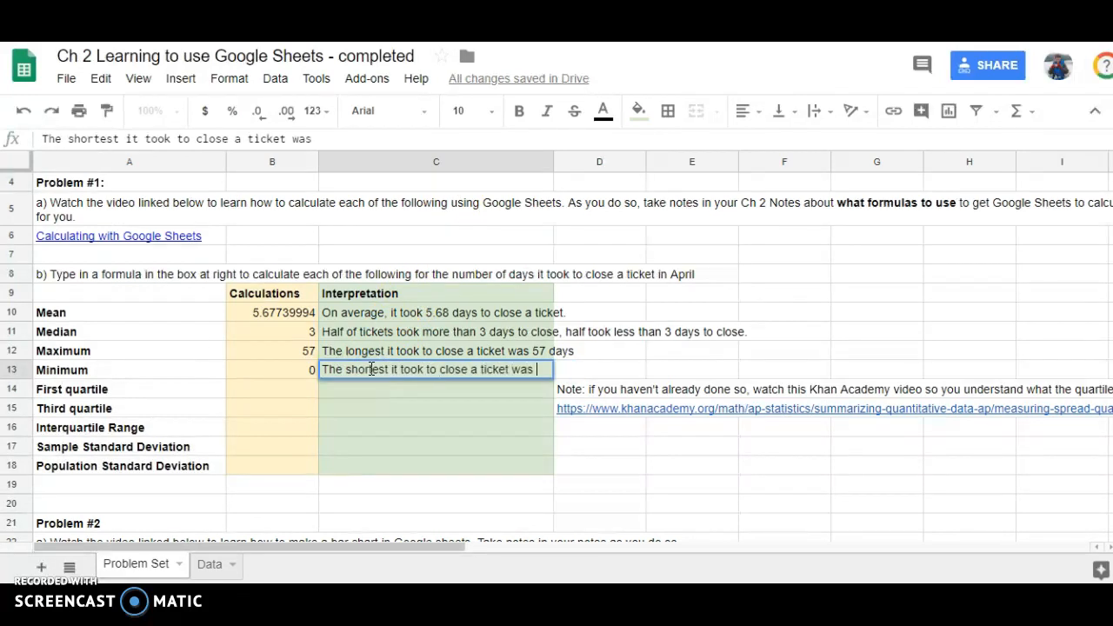
pyautogui.write('0 days')
pyautogui.press('Return')
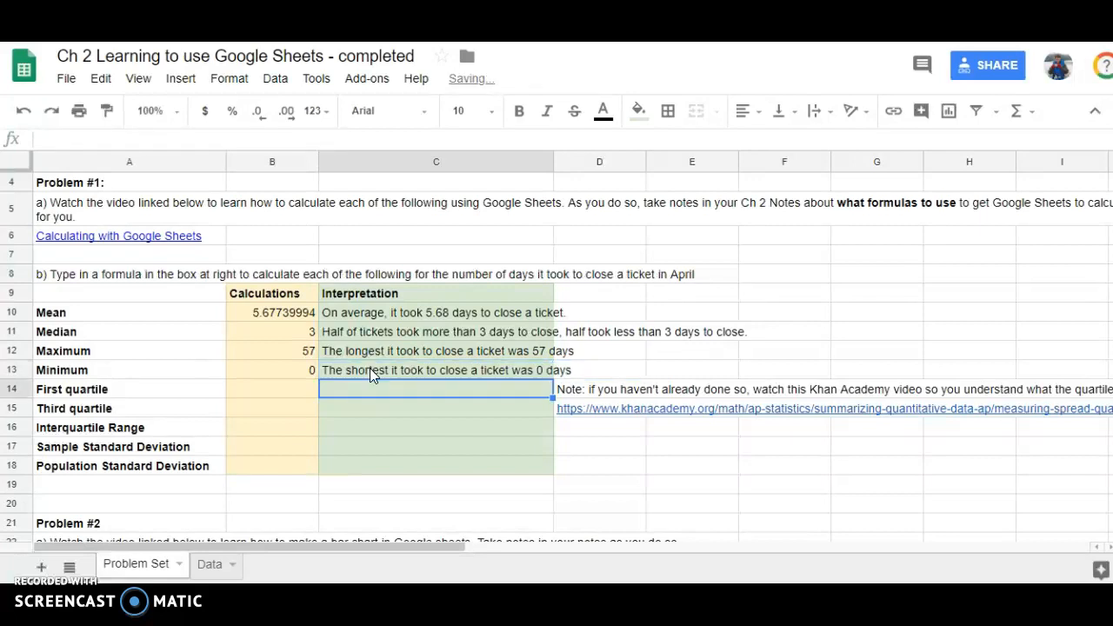
# Review the First quartile, Third quartile and Interquartile Range rows that still need calculations
pyautogui.click(281, 397)
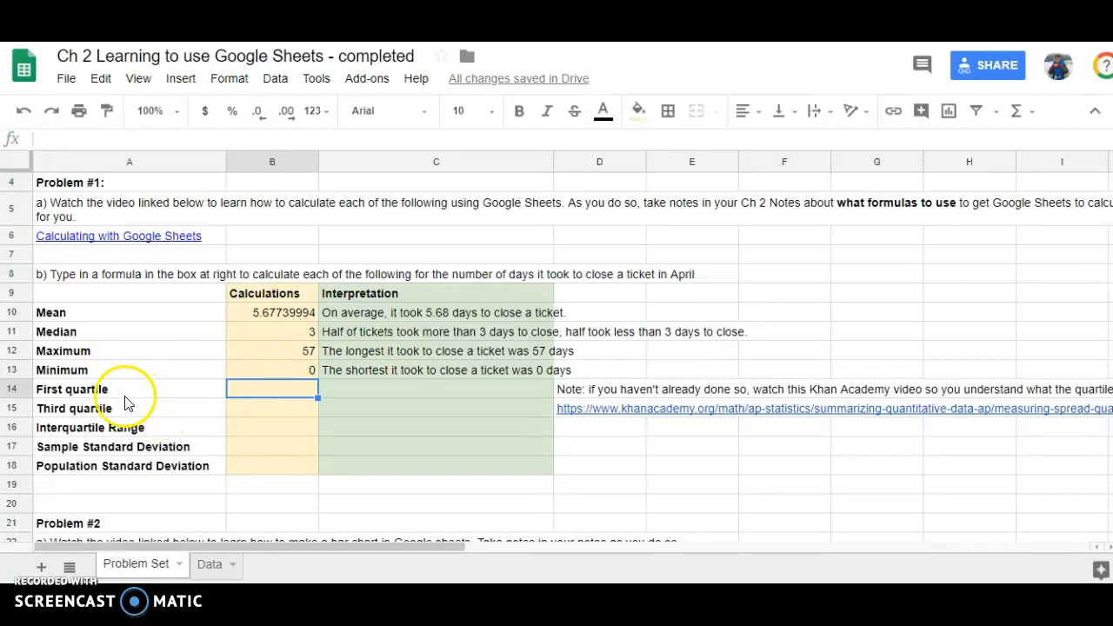
pyautogui.click(102, 389)
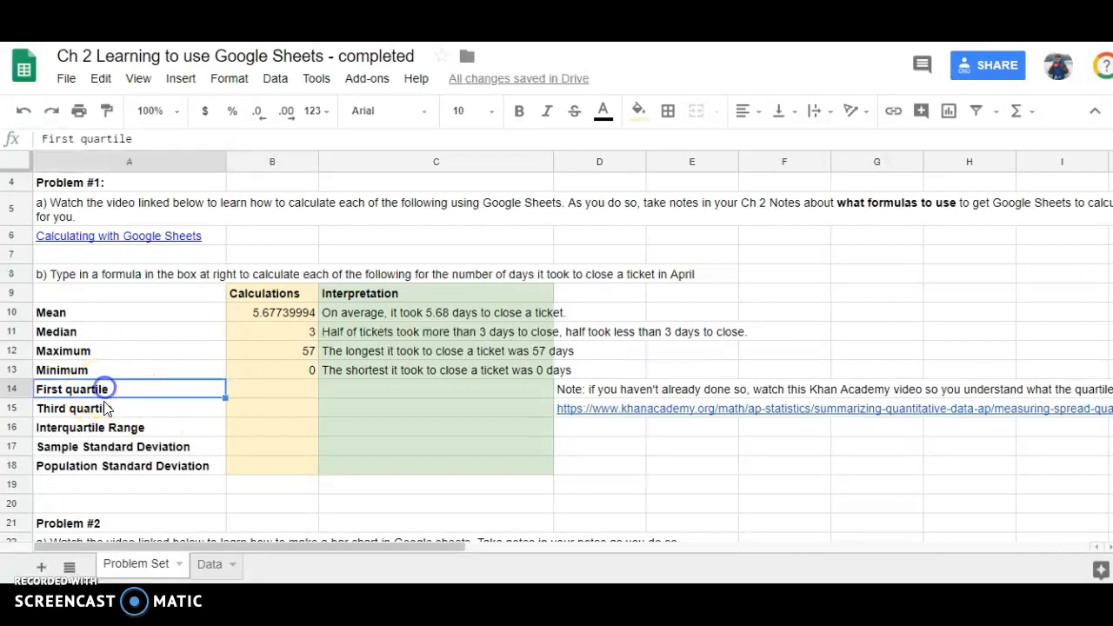
pyautogui.click(101, 407)
pyautogui.click(104, 426)
pyautogui.click(109, 391)
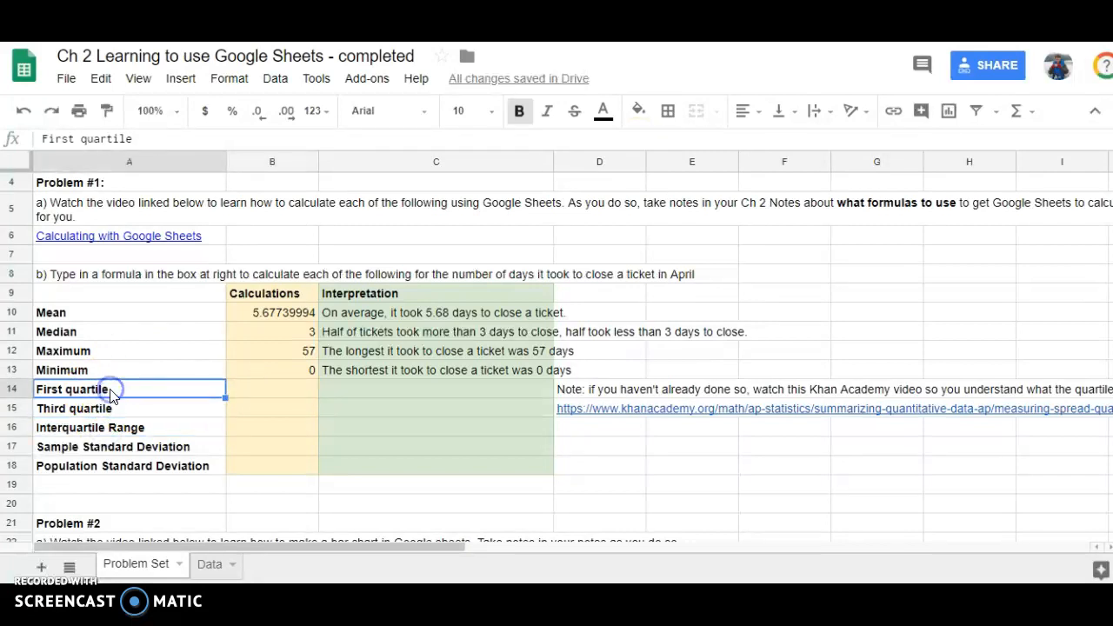
pyautogui.click(111, 402)
pyautogui.click(110, 391)
pyautogui.click(107, 427)
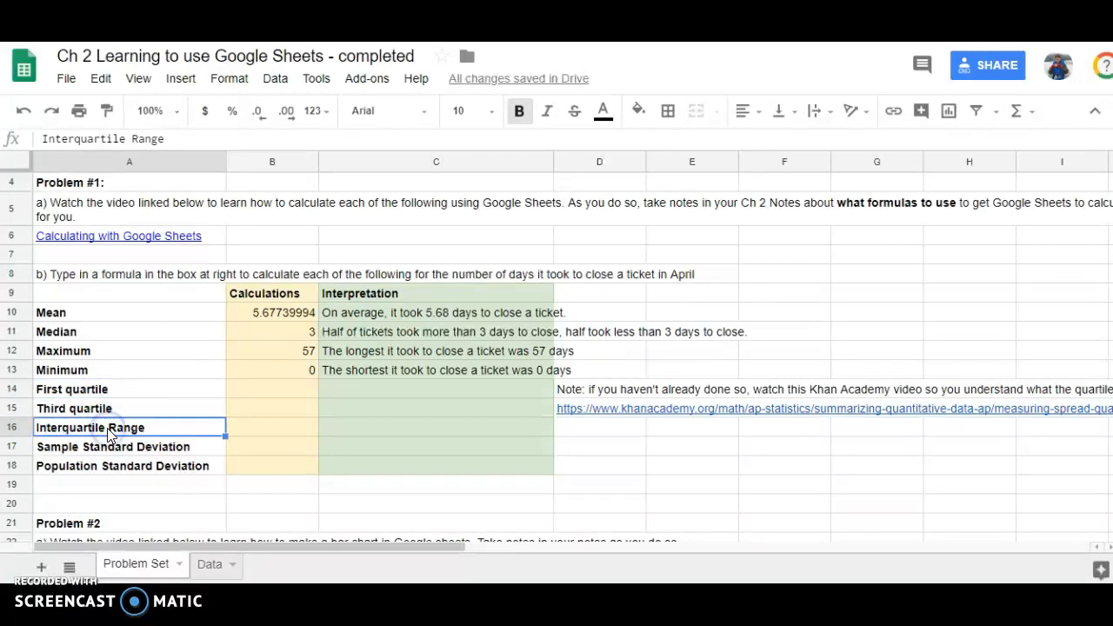
pyautogui.moveTo(613, 411)
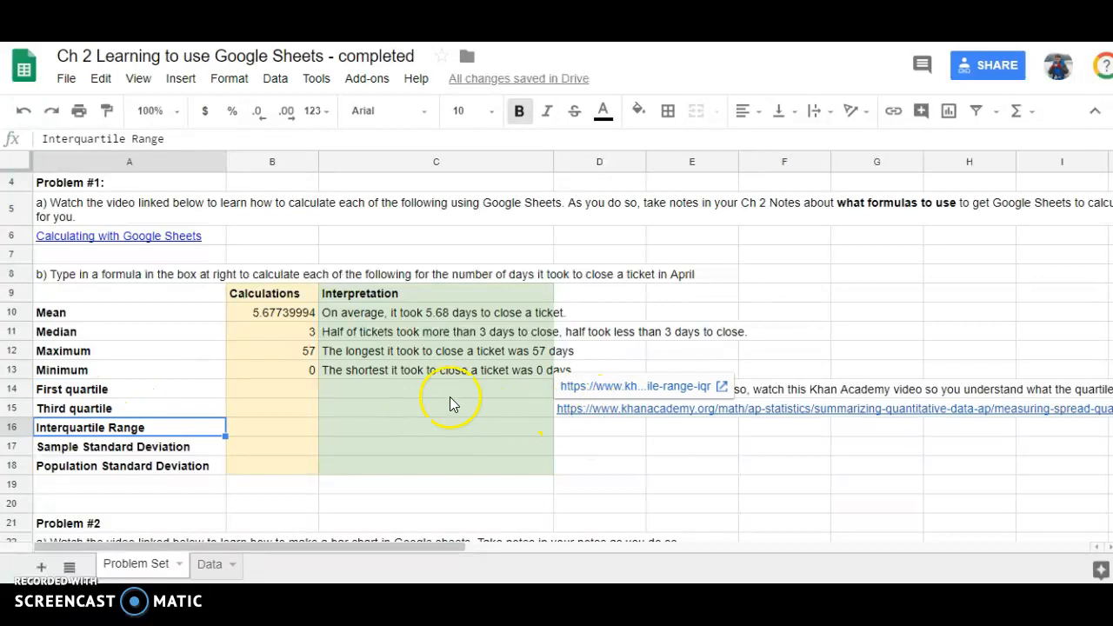
pyautogui.click(398, 390)
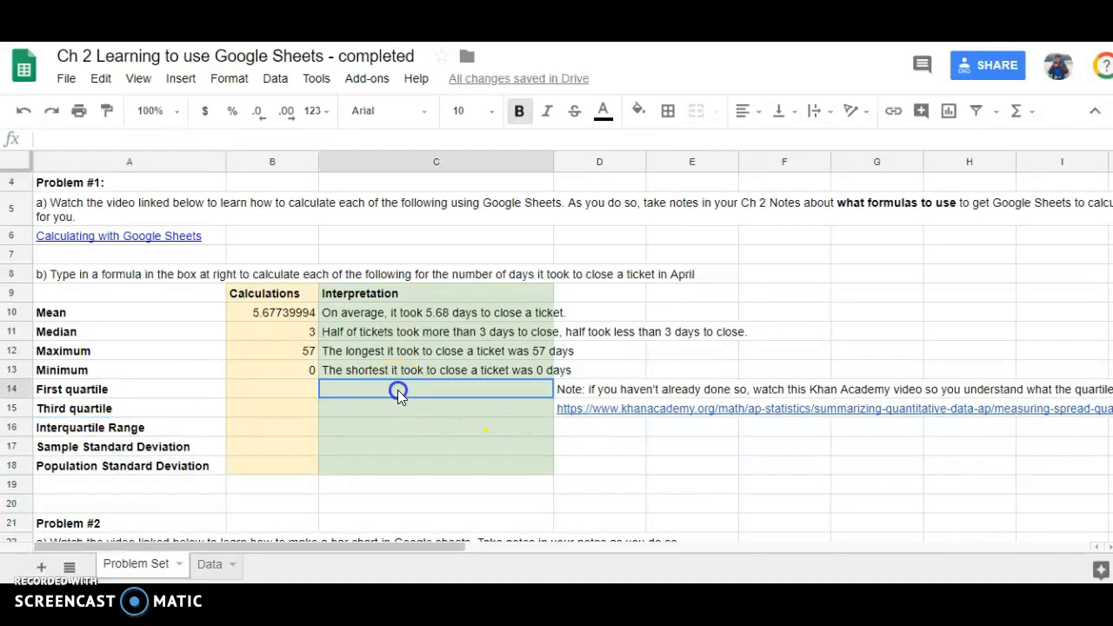
pyautogui.click(276, 391)
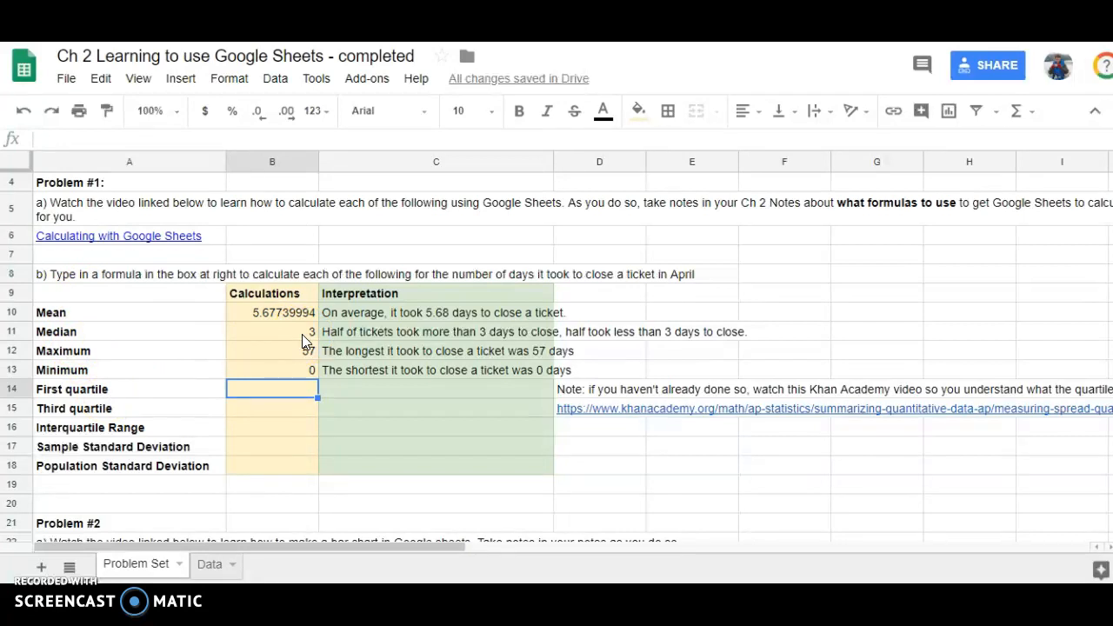
pyautogui.click(83, 393)
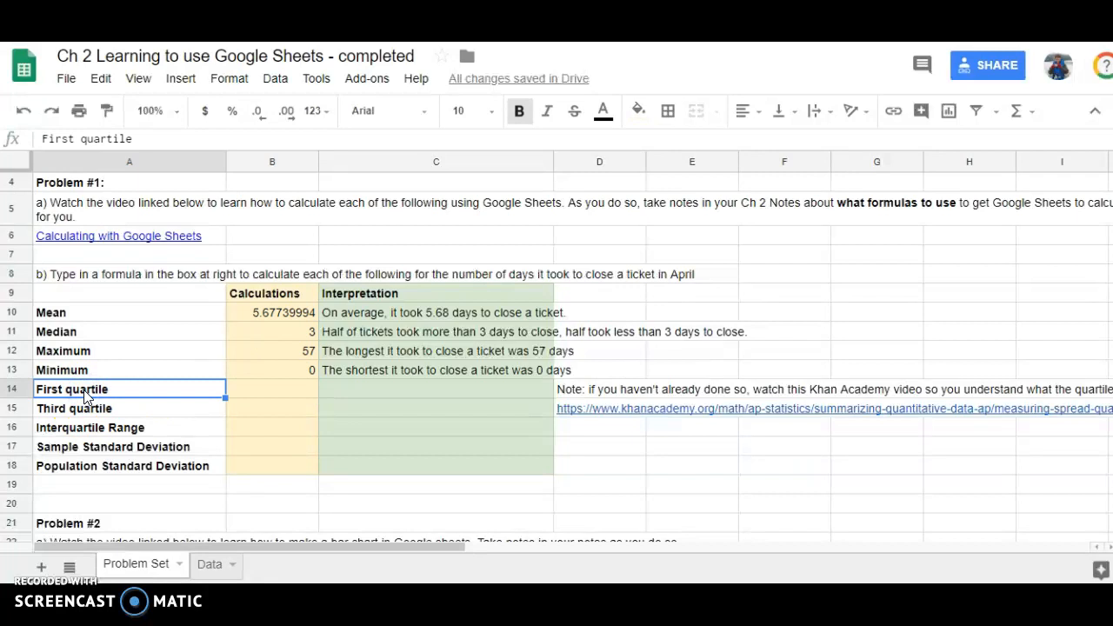
pyautogui.click(99, 409)
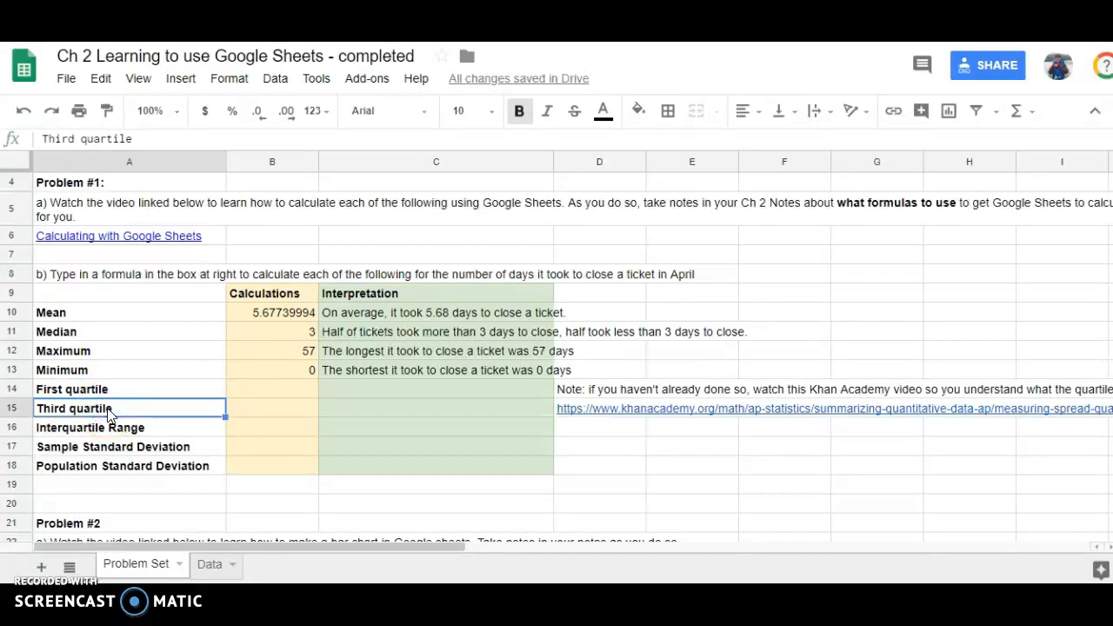
# Calculate the First quartile in B14 with =quartile(Data!C:C,1), referencing the whole DAYStoClose column of the Data sheet
pyautogui.click(276, 393)
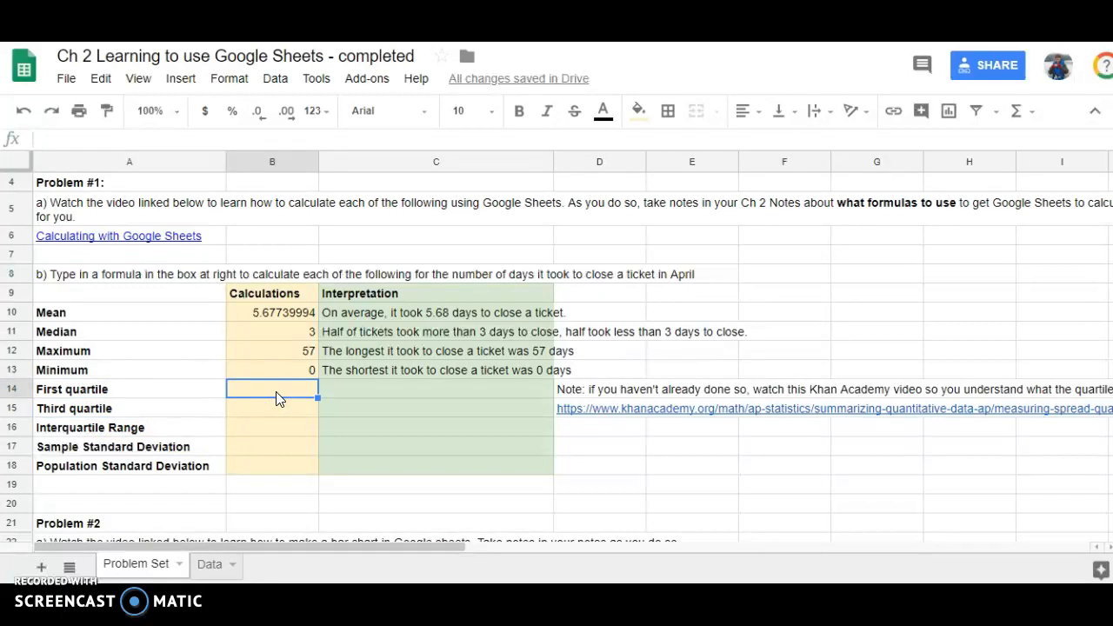
pyautogui.write('=quartile(')
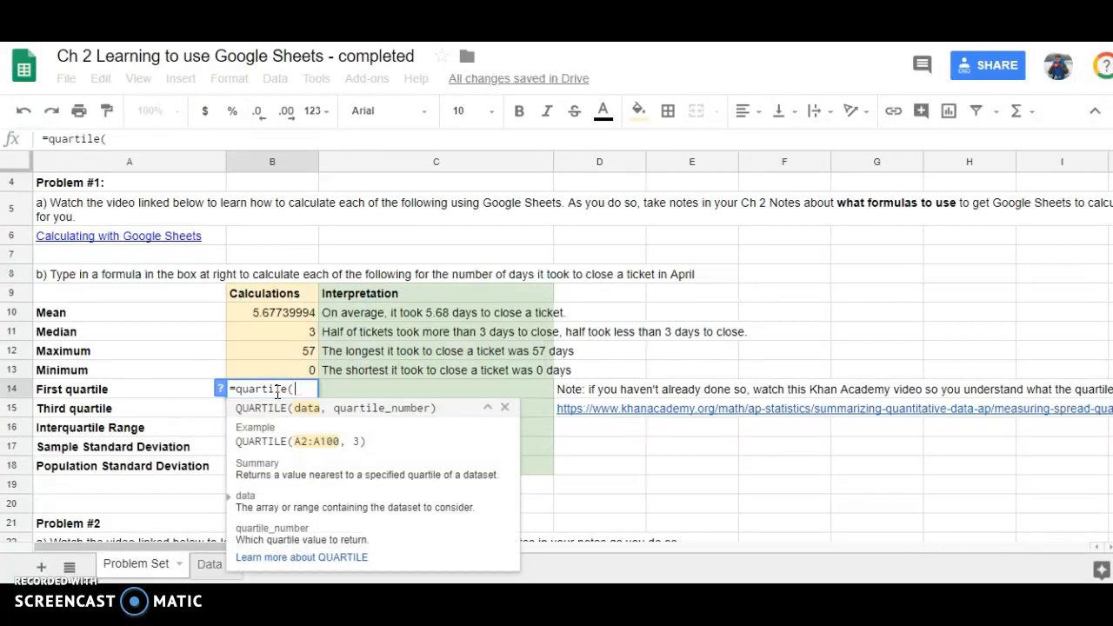
pyautogui.click(209, 563)
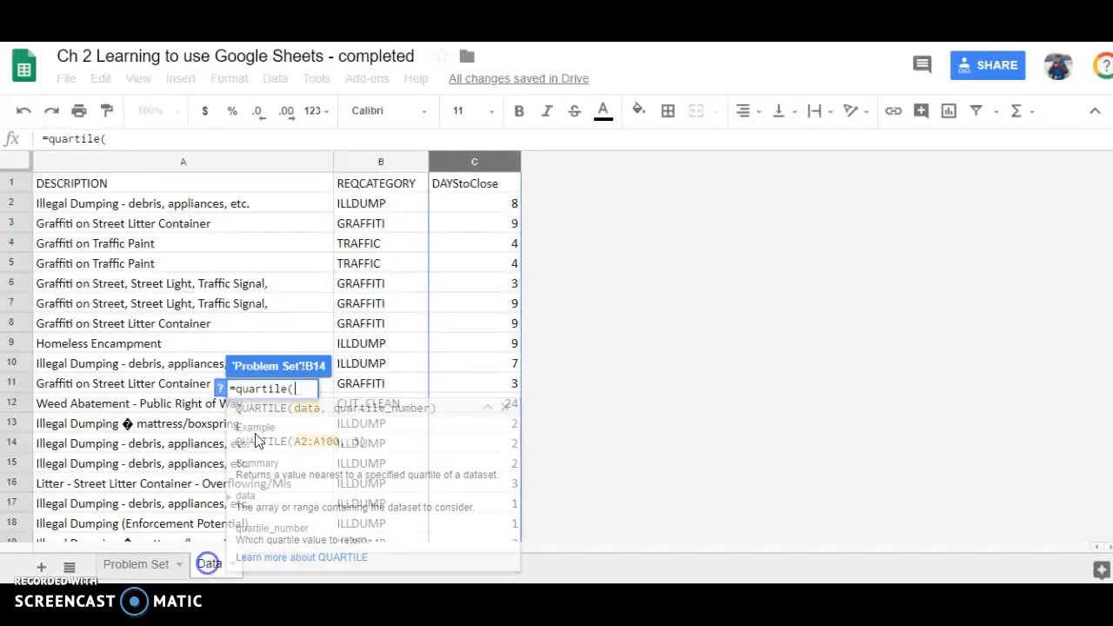
pyautogui.click(478, 162)
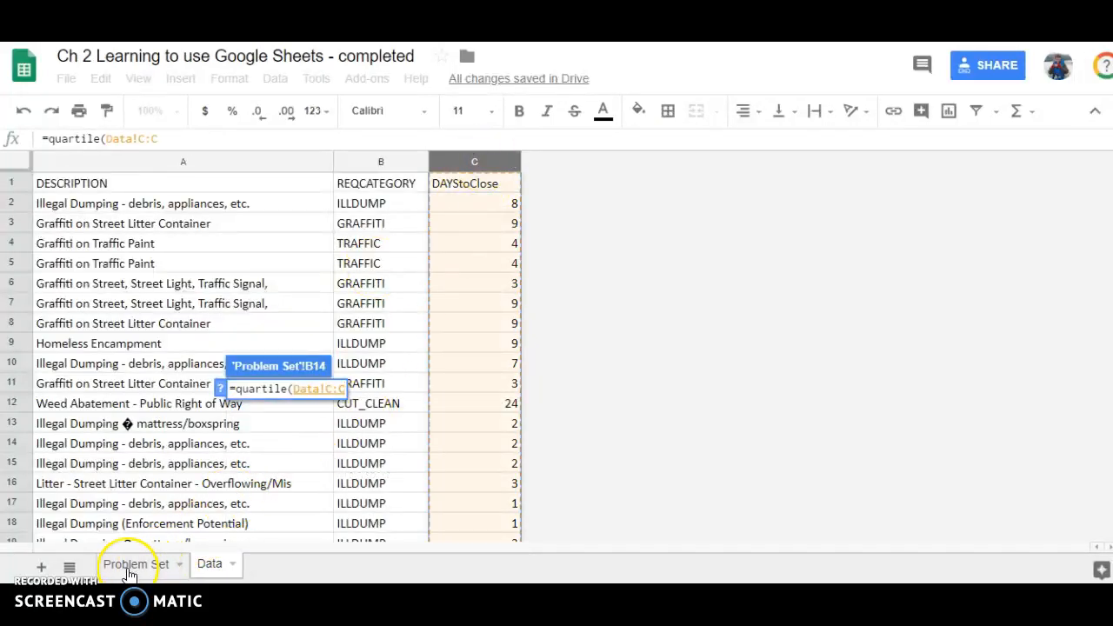
pyautogui.click(129, 570)
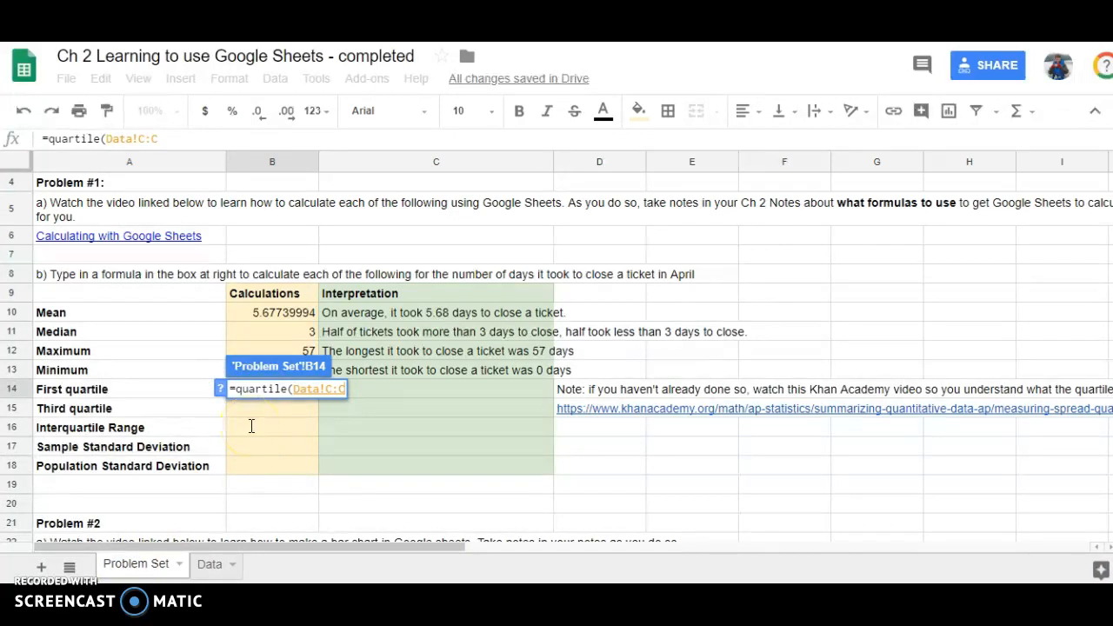
pyautogui.write(',')
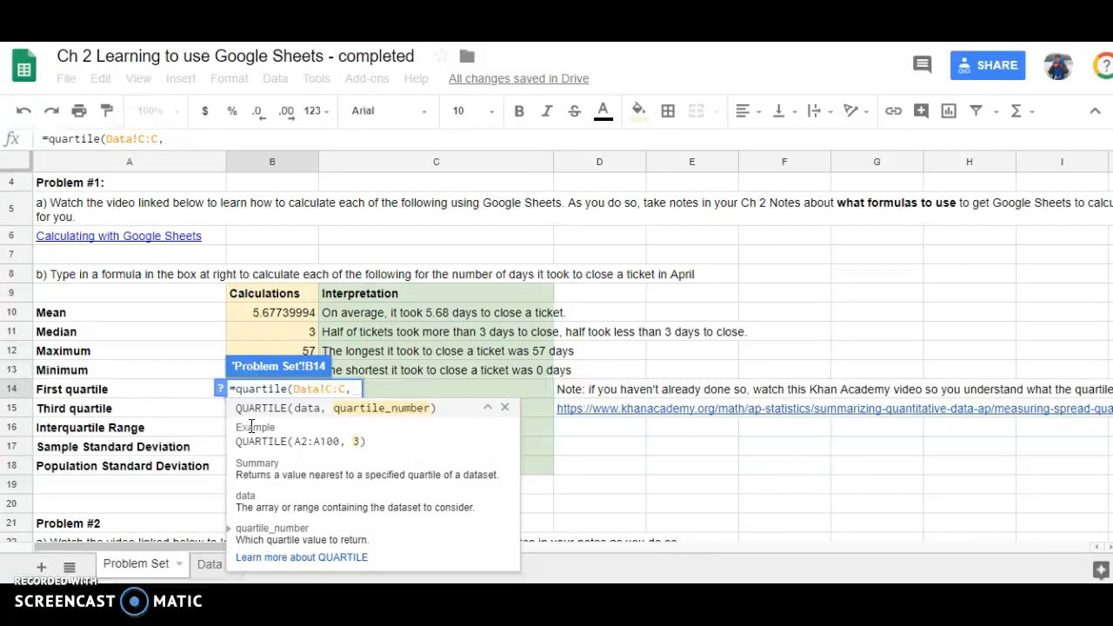
pyautogui.write('1')
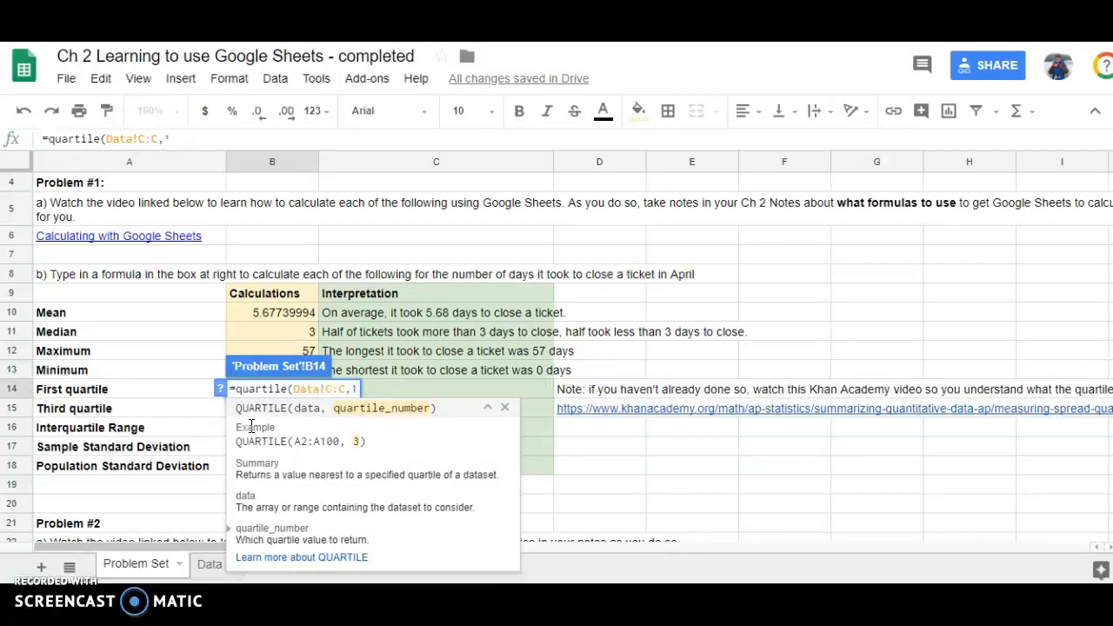
pyautogui.press('Return')
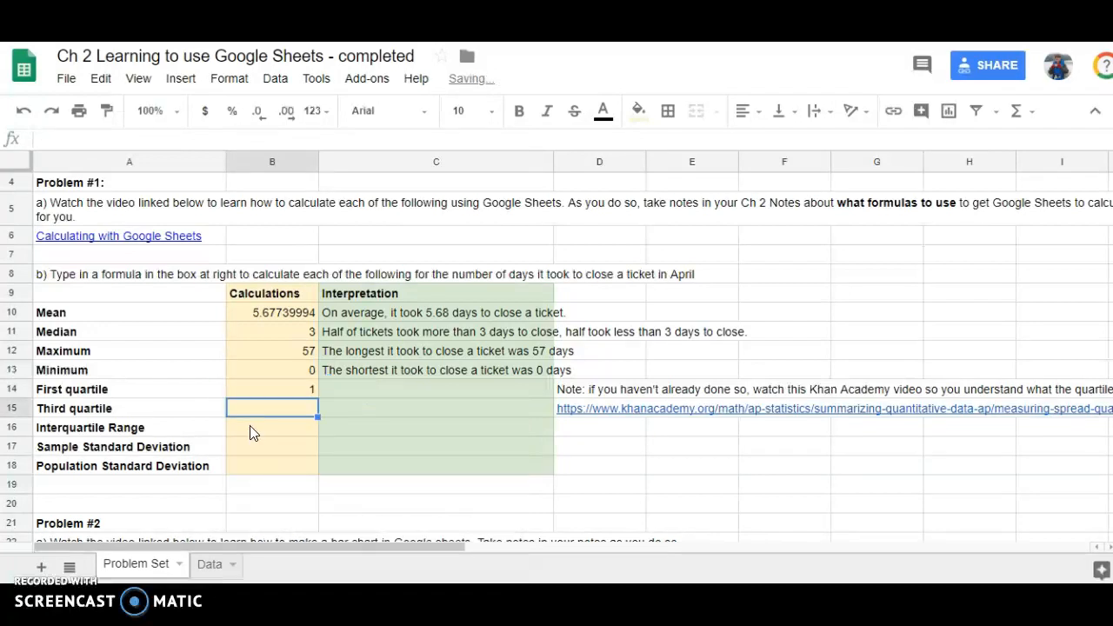
# Enter "The middle of the bottom half of the data is 1 day" as the First quartile's interpretation in C14 and widen column C to fit it
pyautogui.click(359, 387)
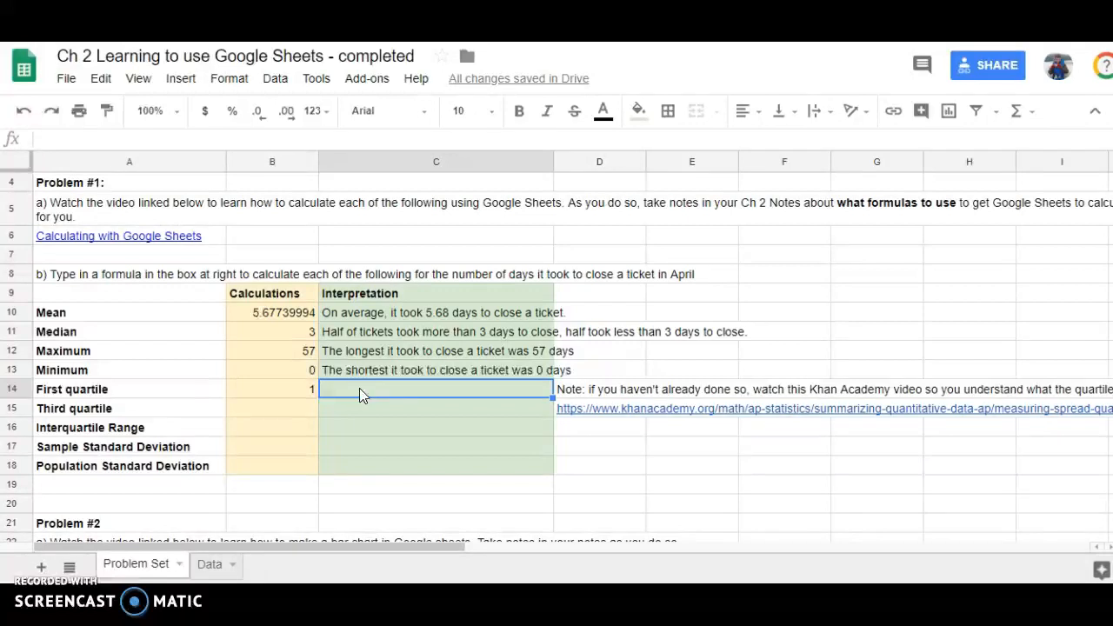
pyautogui.write('T')
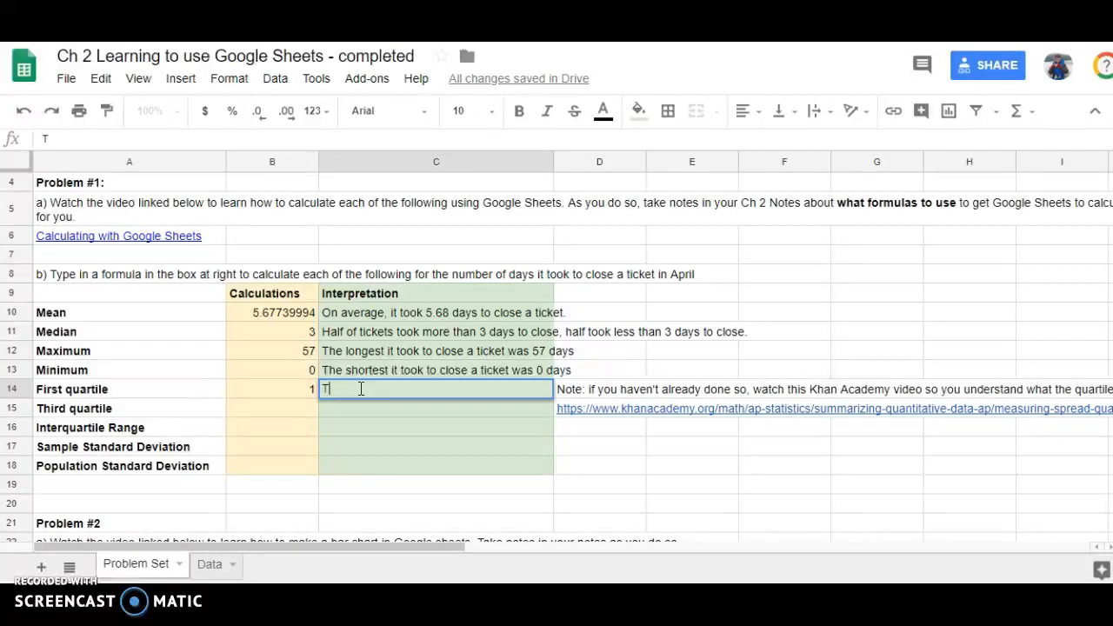
pyautogui.write('he middle of the bottom half of the data is 1 dy')
pyautogui.press('BackSpace')
pyautogui.write('ay')
pyautogui.press('Return')
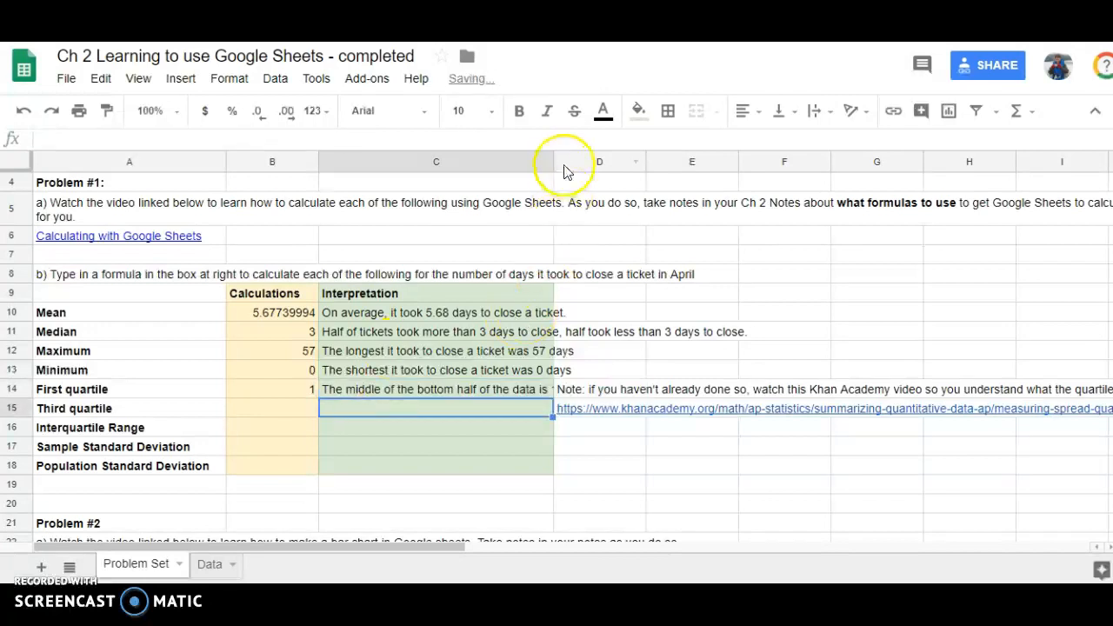
pyautogui.moveTo(553, 162); pyautogui.dragTo(595, 158)
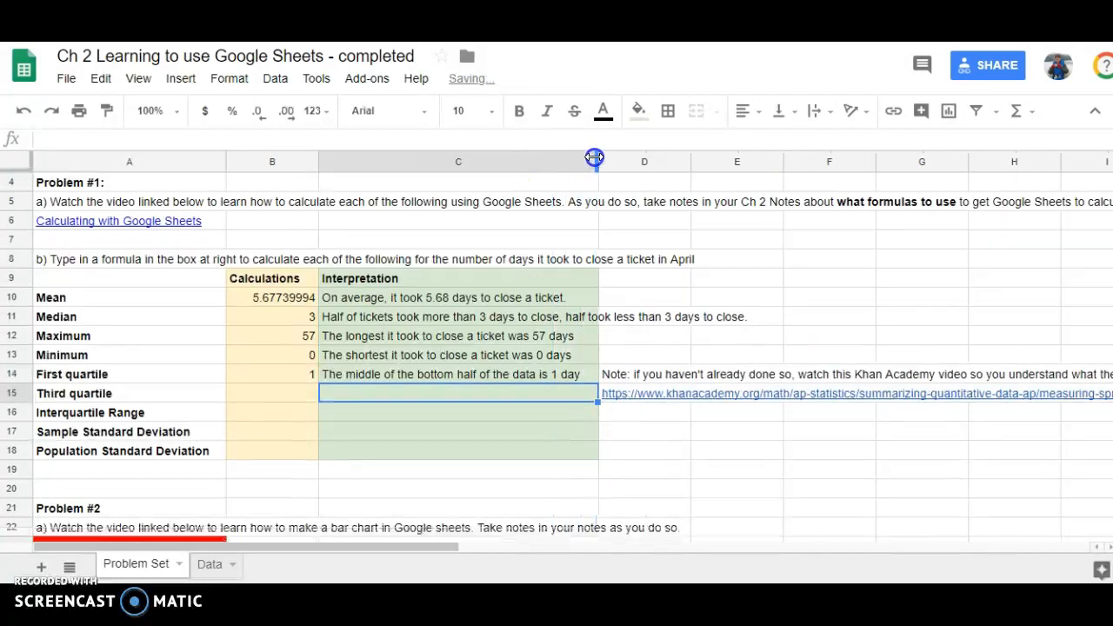
# Calculate the Third quartile in B15 with =quartile(Data!C:C,3), referencing the whole DAYStoClose column of the Data sheet
pyautogui.click(296, 391)
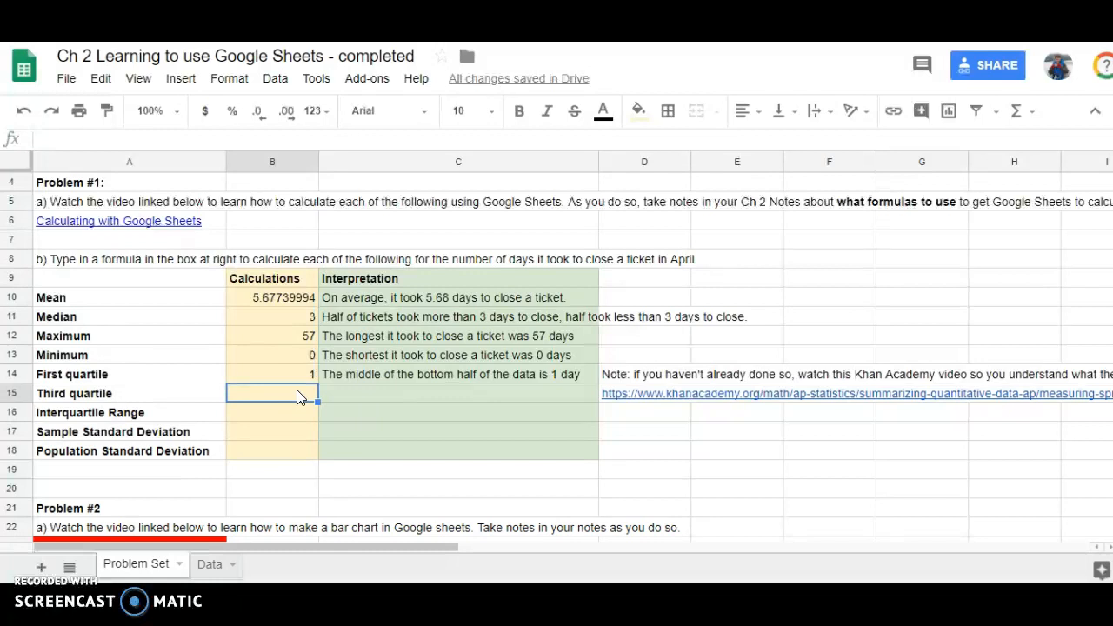
pyautogui.write('=')
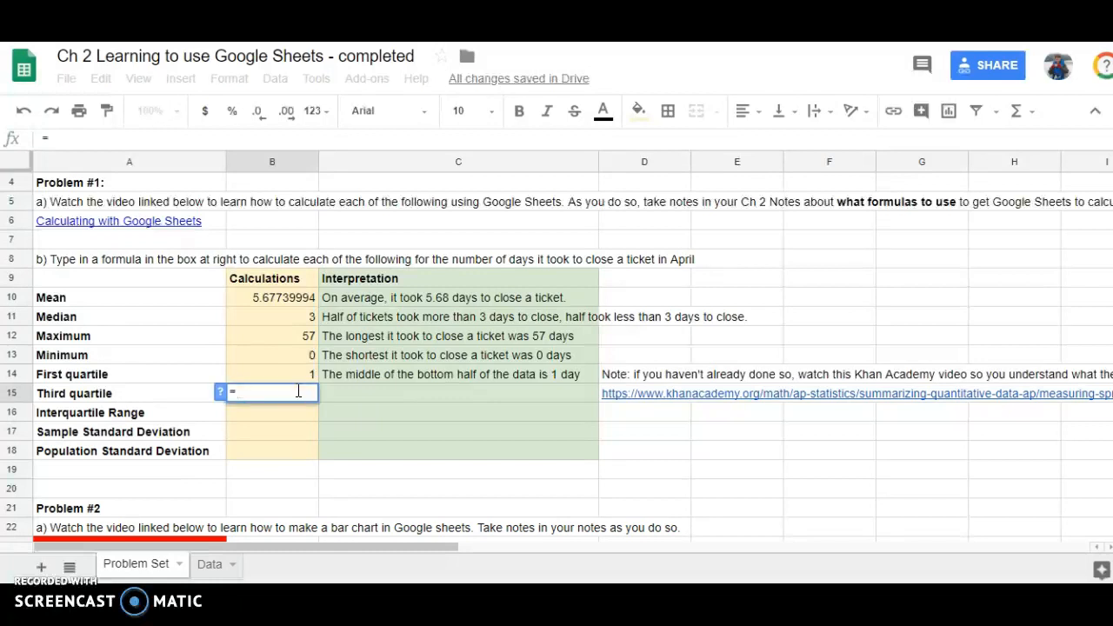
pyautogui.write('quartile(')
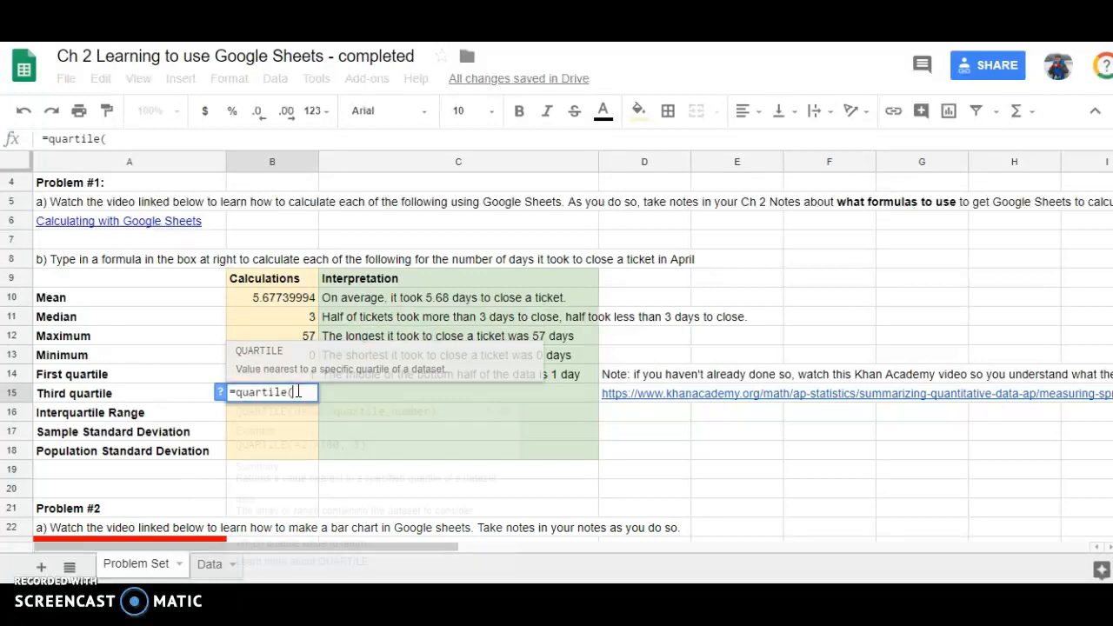
pyautogui.click(209, 563)
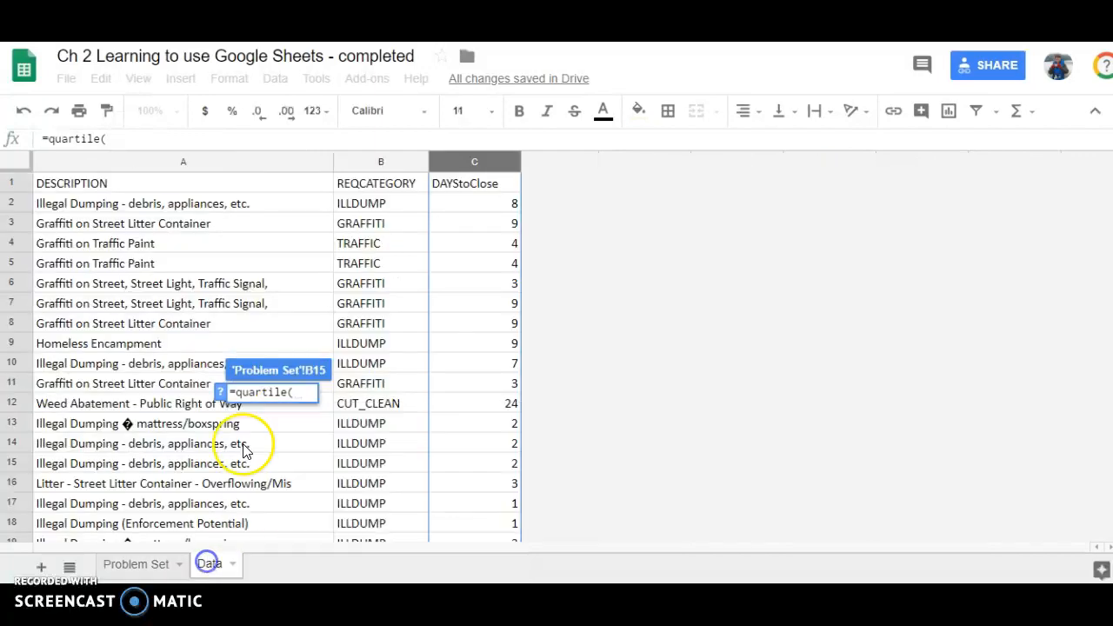
pyautogui.click(475, 161)
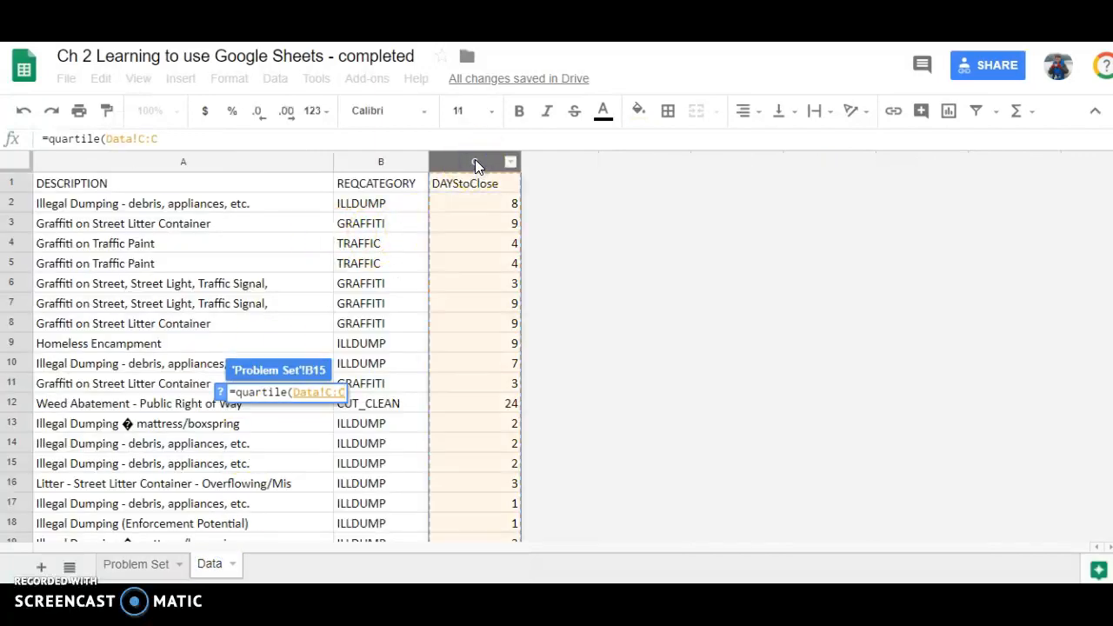
pyautogui.write(',3)')
pyautogui.press('Return')
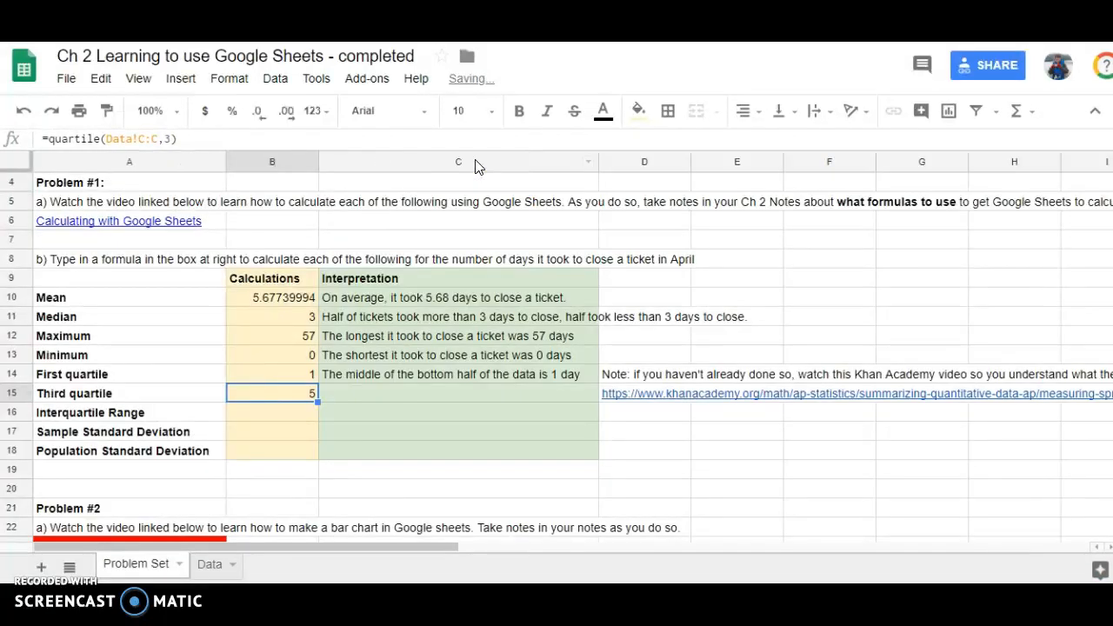
# Enter "The middle of the top half of the data is 5 days" as the Third quartile's interpretation in C15
pyautogui.click(357, 396)
pyautogui.write('The m')
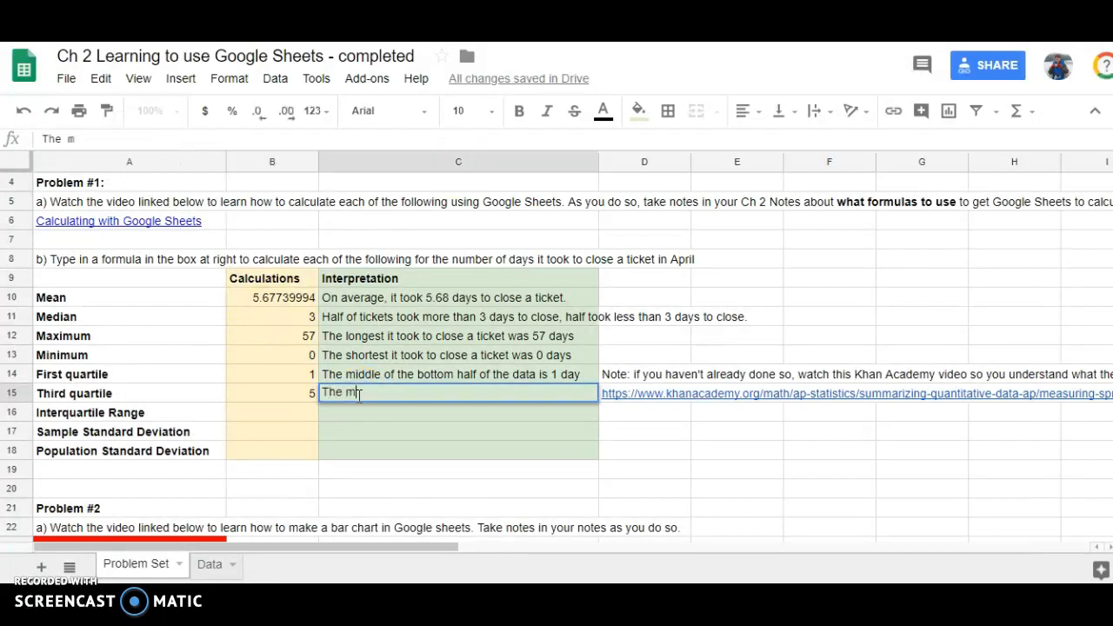
pyautogui.write('iddle of the top half ot')
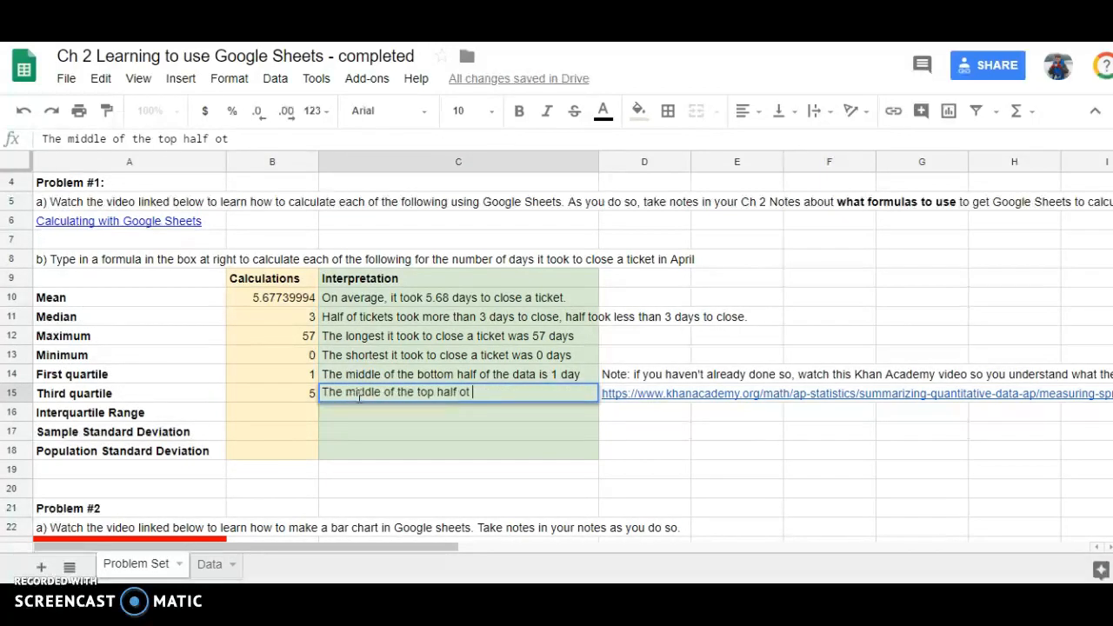
pyautogui.press('BackSpace')
pyautogui.write('f hte dat')
pyautogui.press('BackSpace')
pyautogui.press('BackSpace')
pyautogui.press('BackSpace')
pyautogui.press('BackSpace')
pyautogui.press('BackSpace')
pyautogui.press('BackSpace')
pyautogui.press('BackSpace')
pyautogui.press('BackSpace')
pyautogui.write('the data is 5 days')
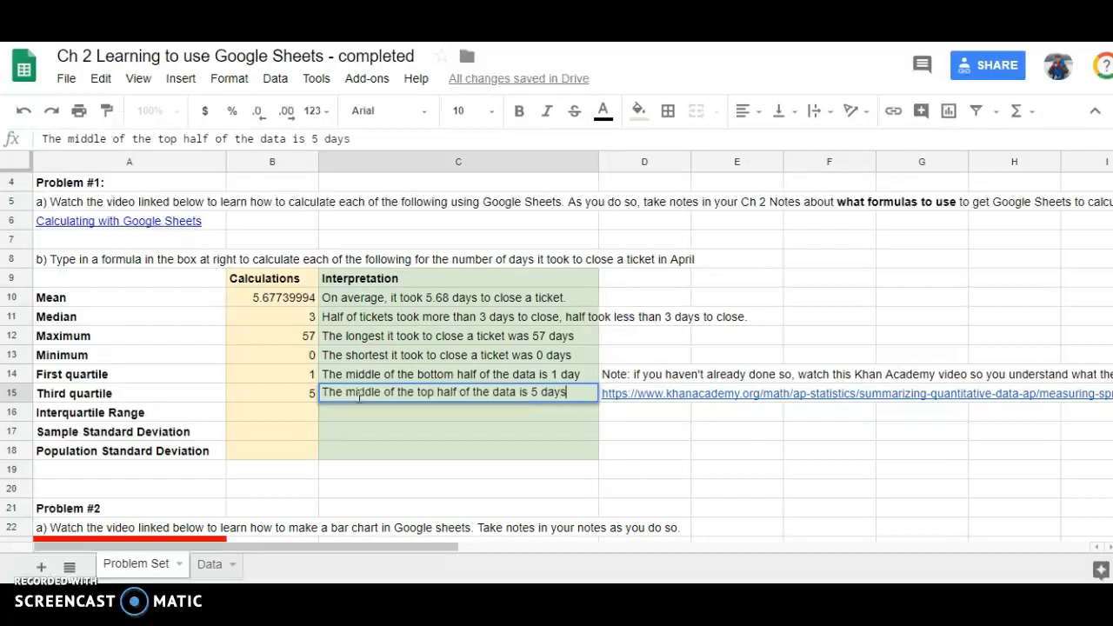
pyautogui.press('Return')
pyautogui.press('Left')
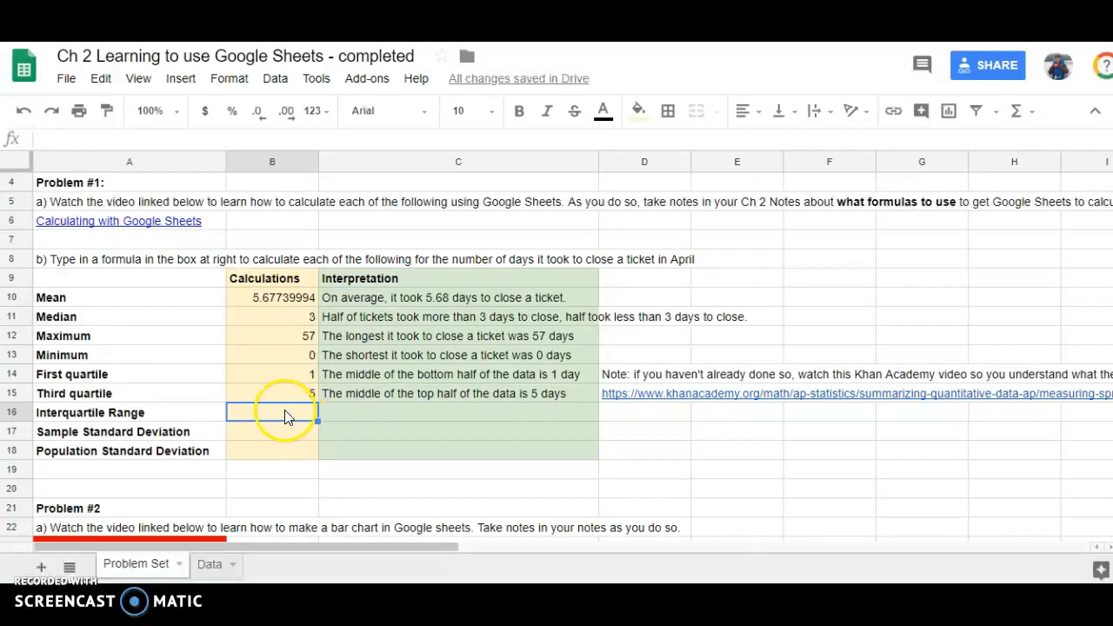
# Compare the Maximum with the Minimum and the Third quartile with the First quartile in B12:B15 to see how range and interquartile range differ
pyautogui.click(288, 339)
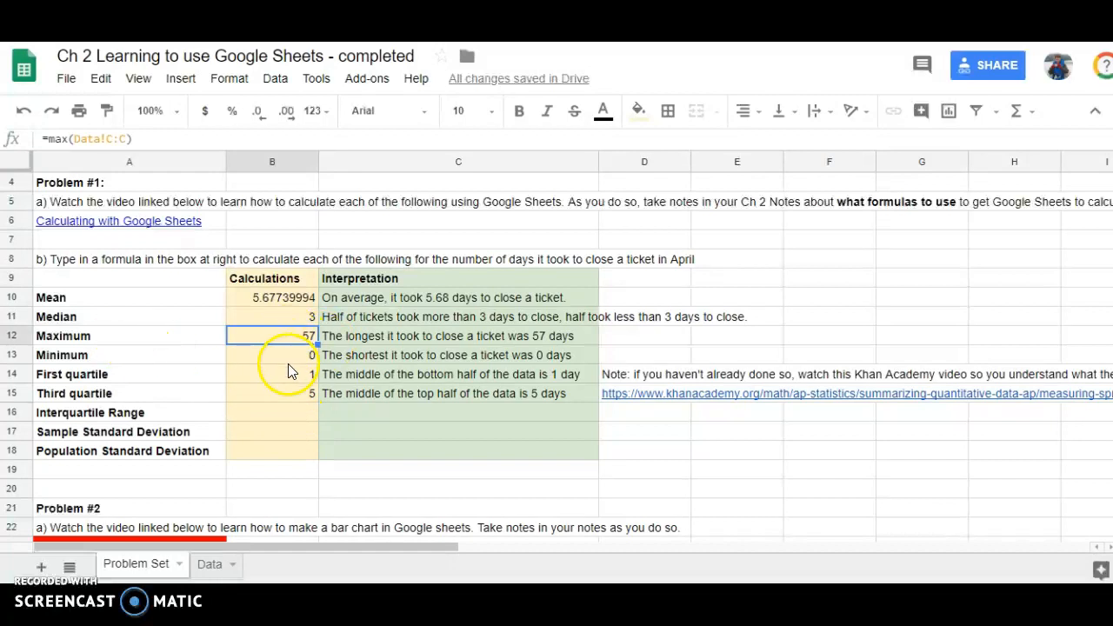
pyautogui.click(287, 357)
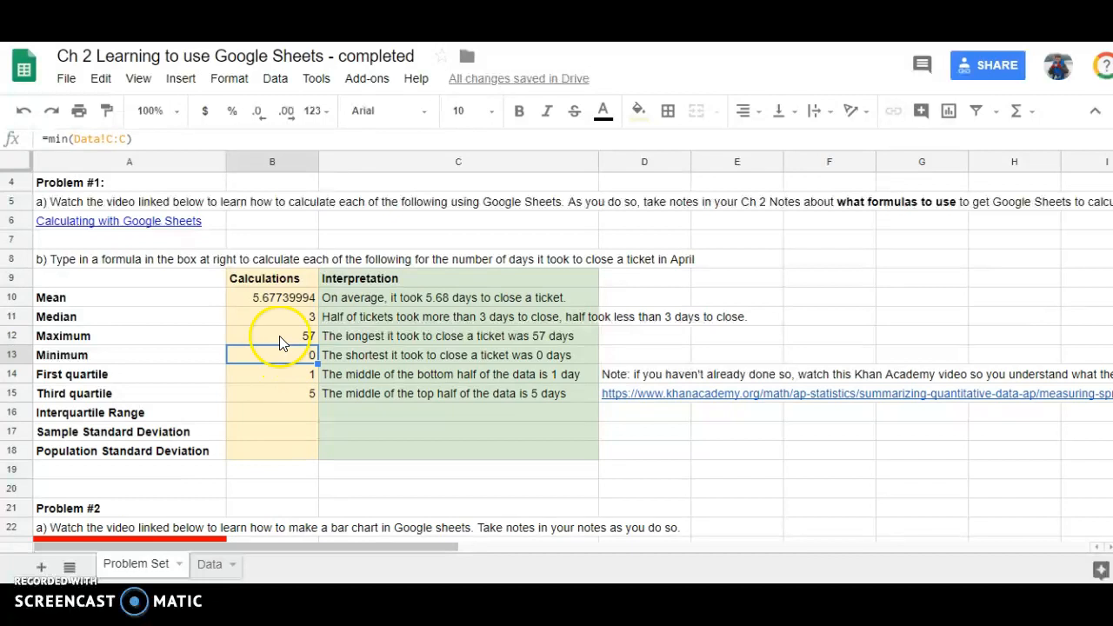
pyautogui.click(279, 339)
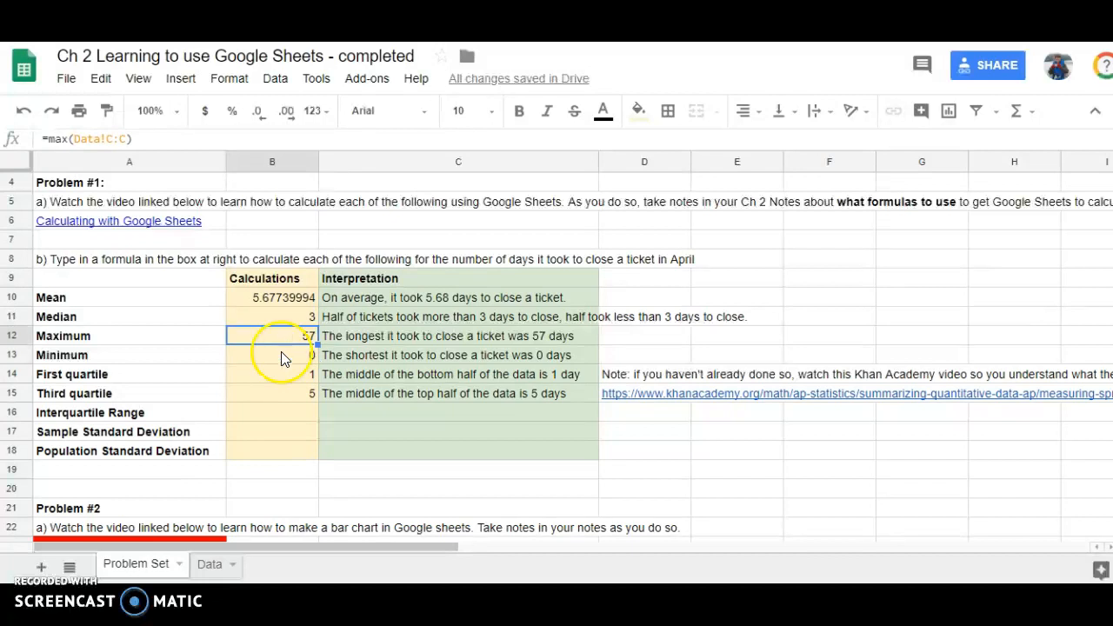
pyautogui.click(281, 357)
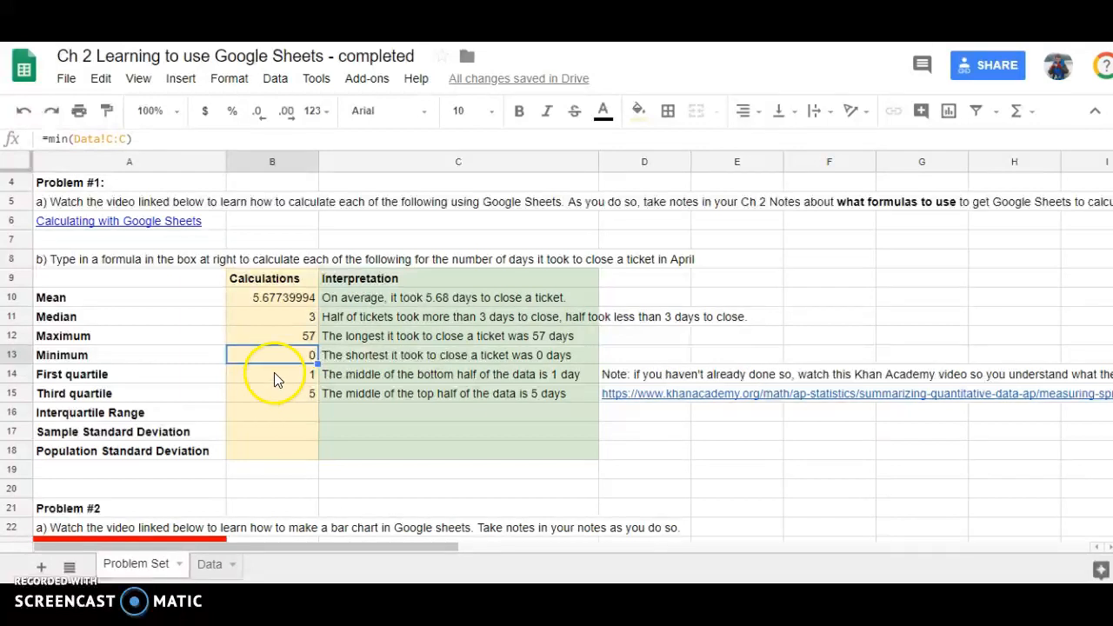
pyautogui.click(274, 376)
pyautogui.click(283, 393)
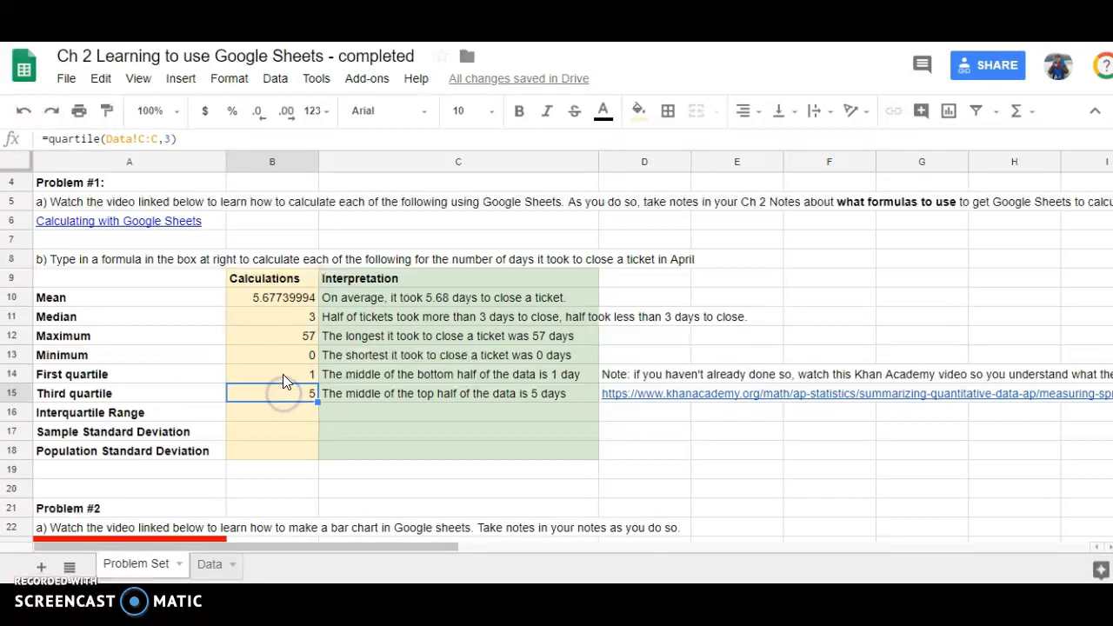
pyautogui.click(282, 374)
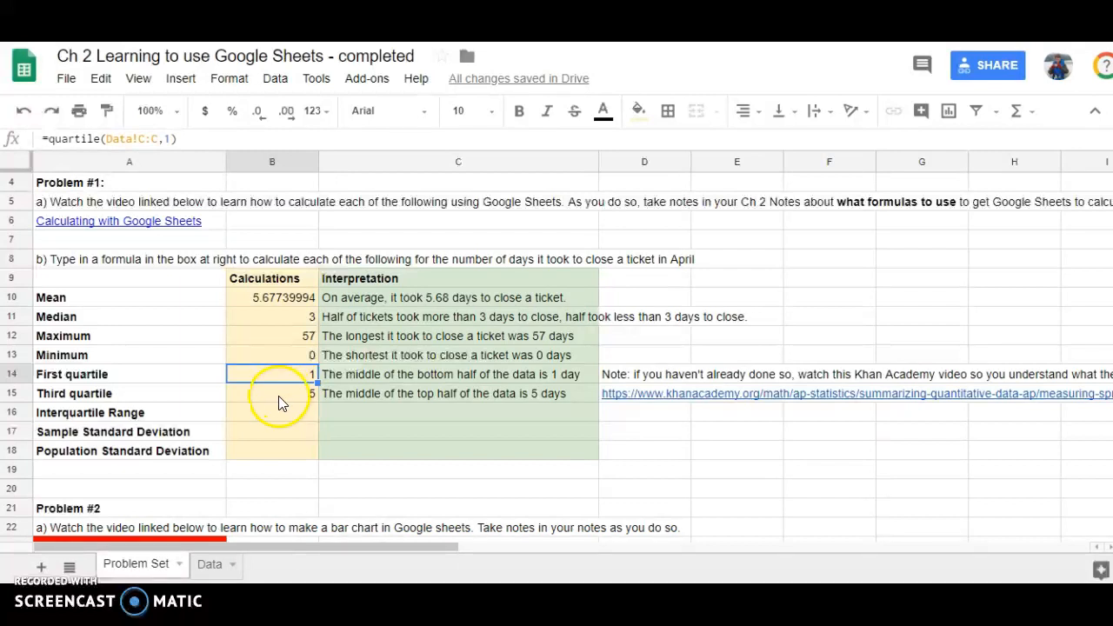
pyautogui.click(278, 393)
pyautogui.moveTo(279, 393); pyautogui.dragTo(281, 374)
pyautogui.click(278, 392)
pyautogui.click(281, 372)
pyautogui.click(282, 393)
pyautogui.click(283, 374)
pyautogui.click(279, 396)
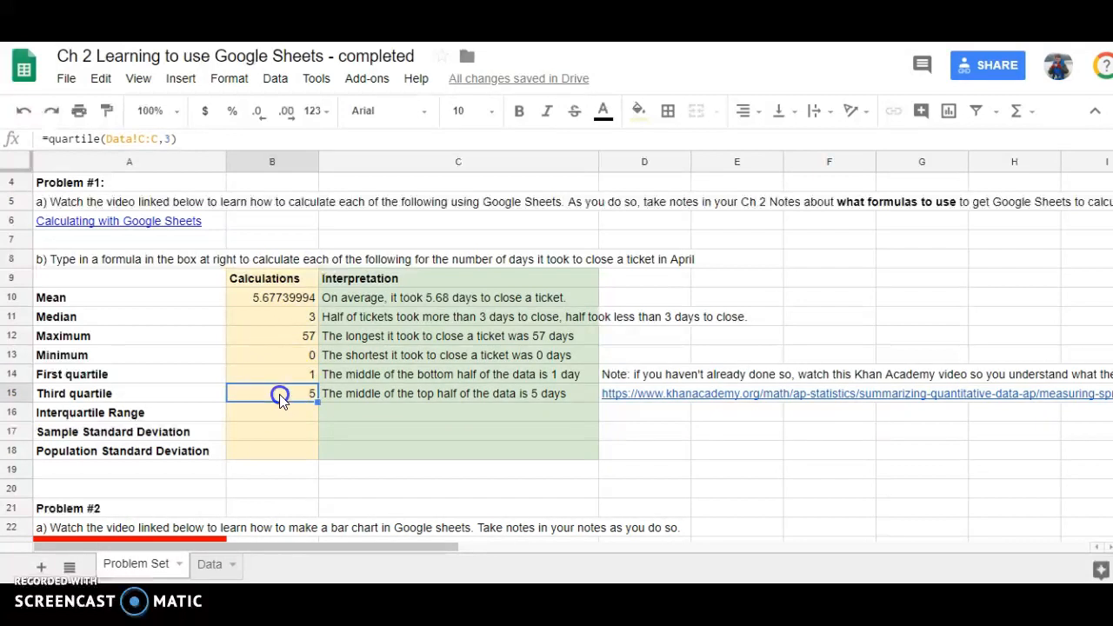
pyautogui.click(282, 374)
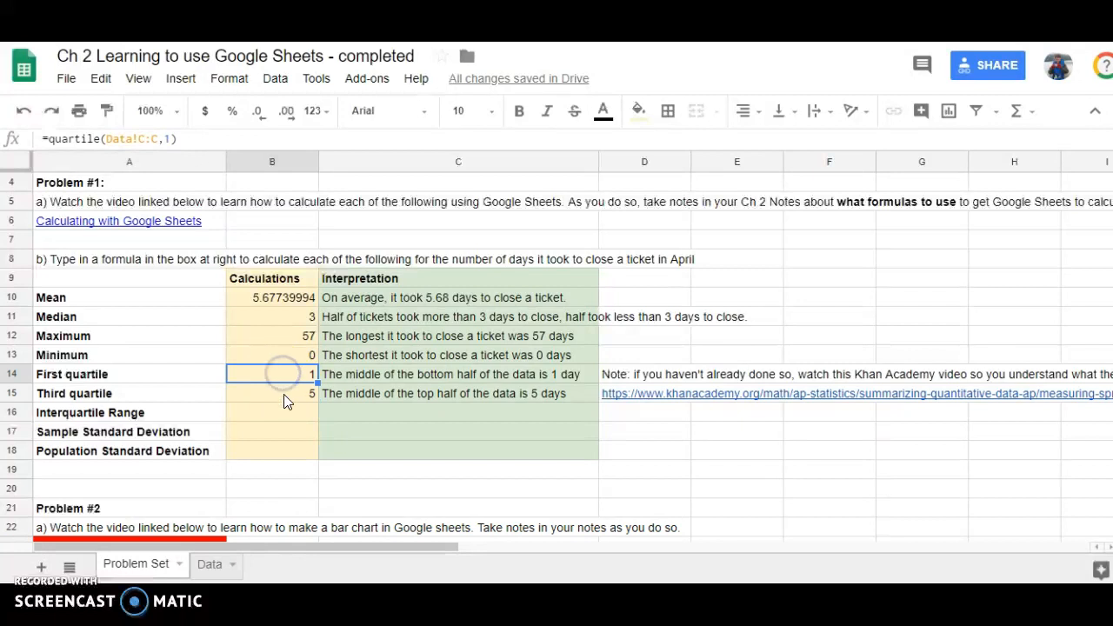
# Examine the Maximum, Median, First quartile and Third quartile cells in B11:B15 to see how the quartiles bound the middle of the data
pyautogui.click(285, 396)
pyautogui.click(305, 340)
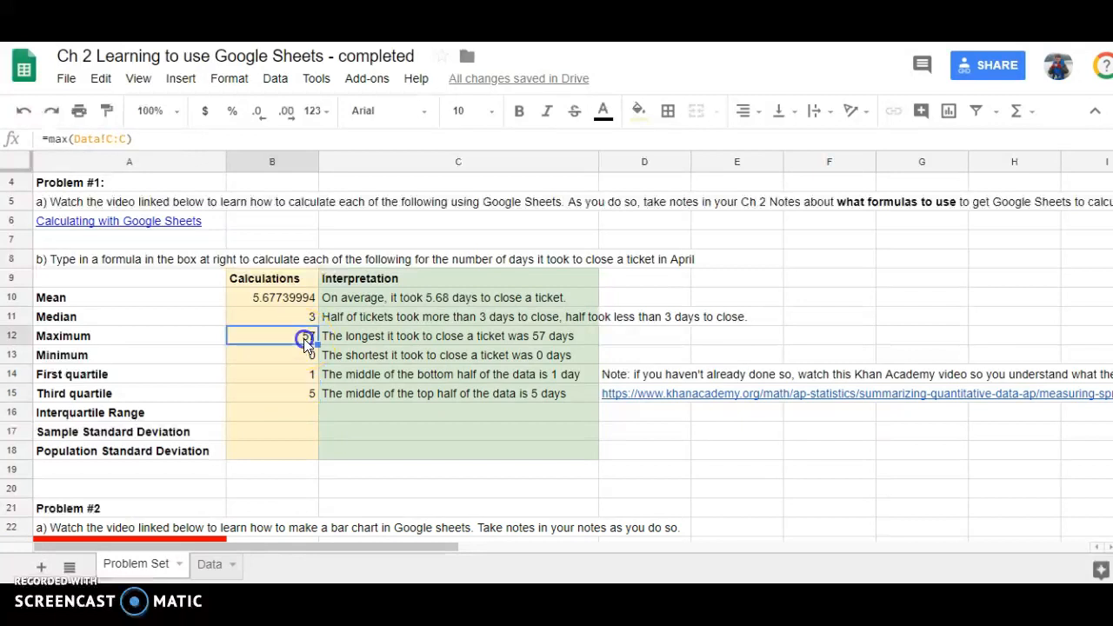
pyautogui.click(293, 317)
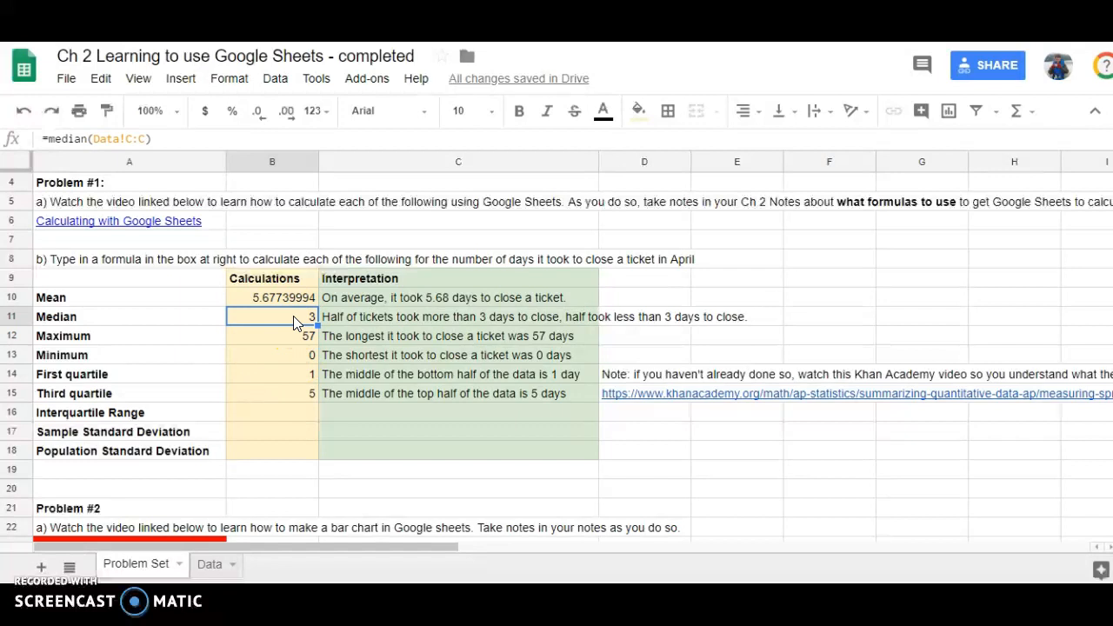
pyautogui.click(292, 374)
pyautogui.click(290, 392)
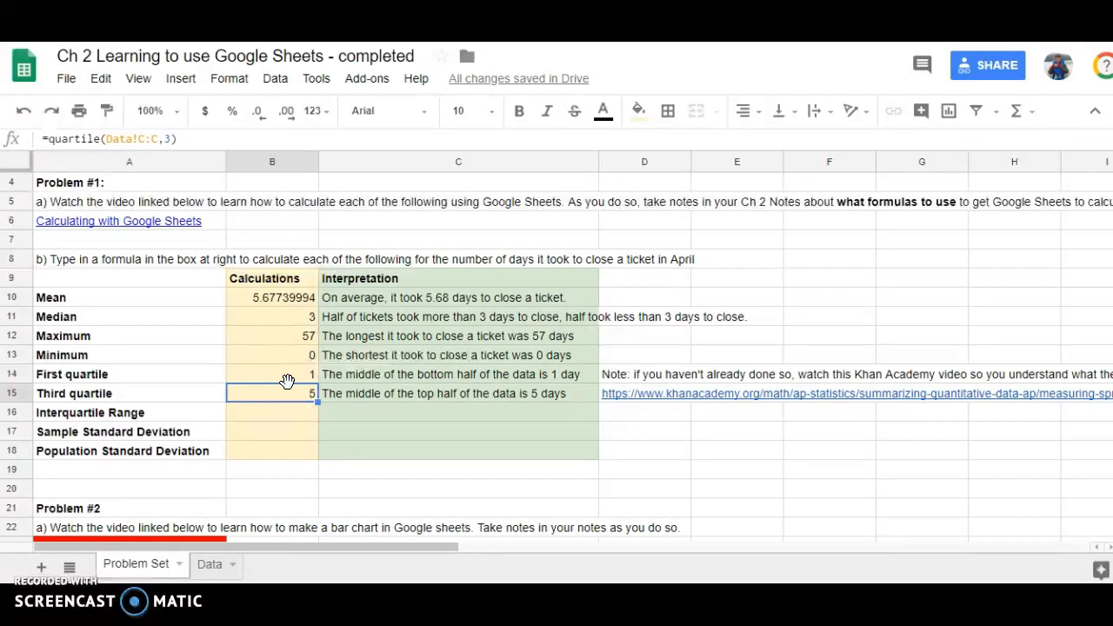
# Calculate the Interquartile Range in B16 by subtracting the First quartile from the Third quartile with =B15-B14
pyautogui.click(271, 413)
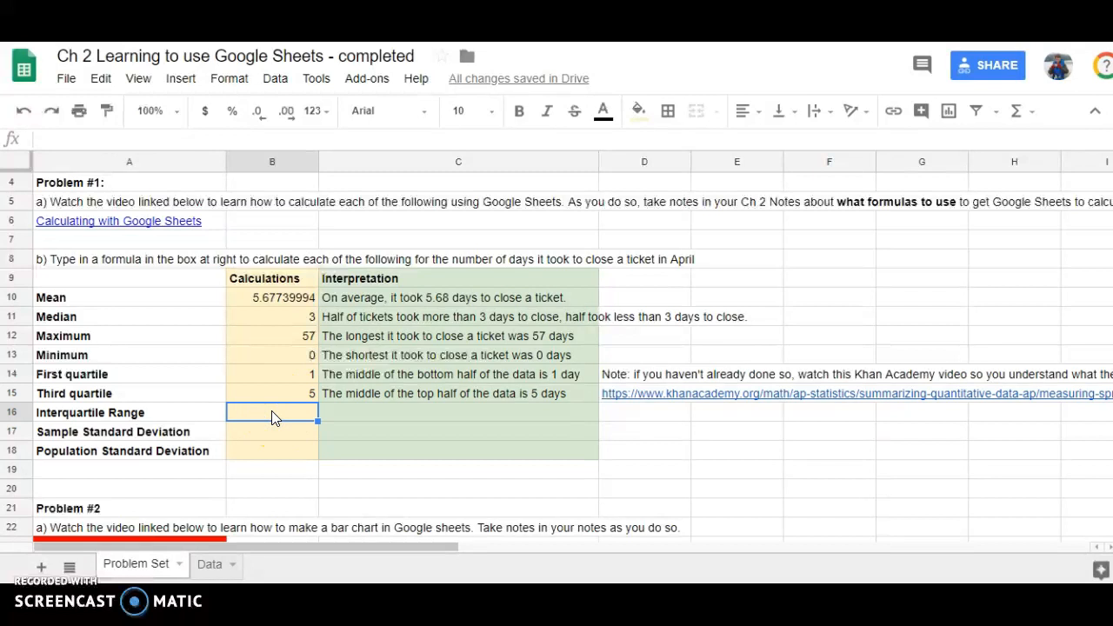
pyautogui.write('=')
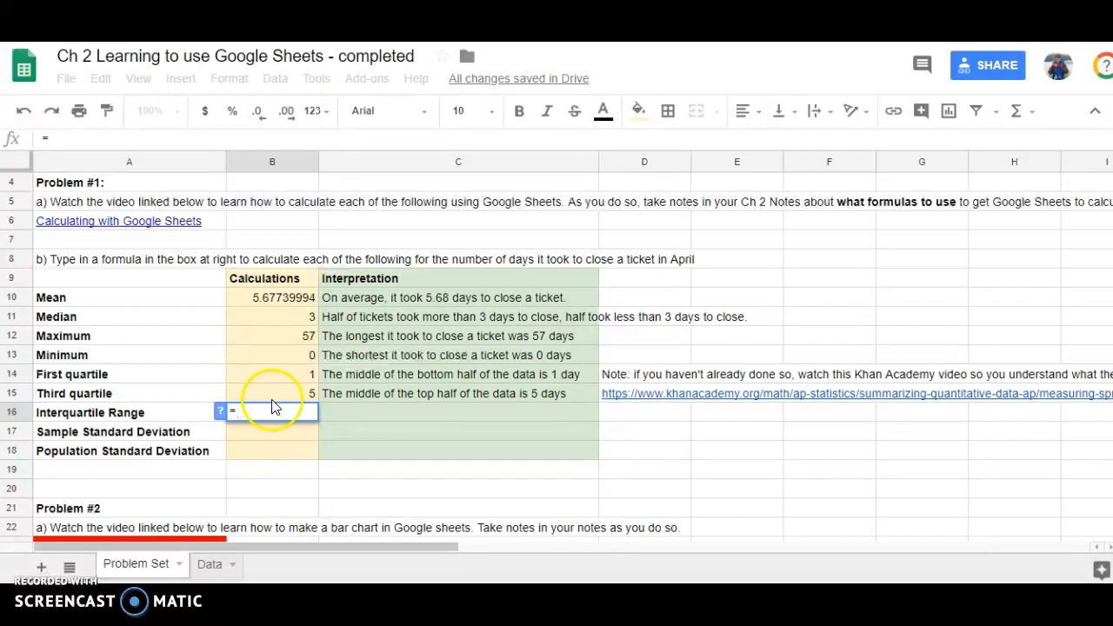
pyautogui.click(298, 397)
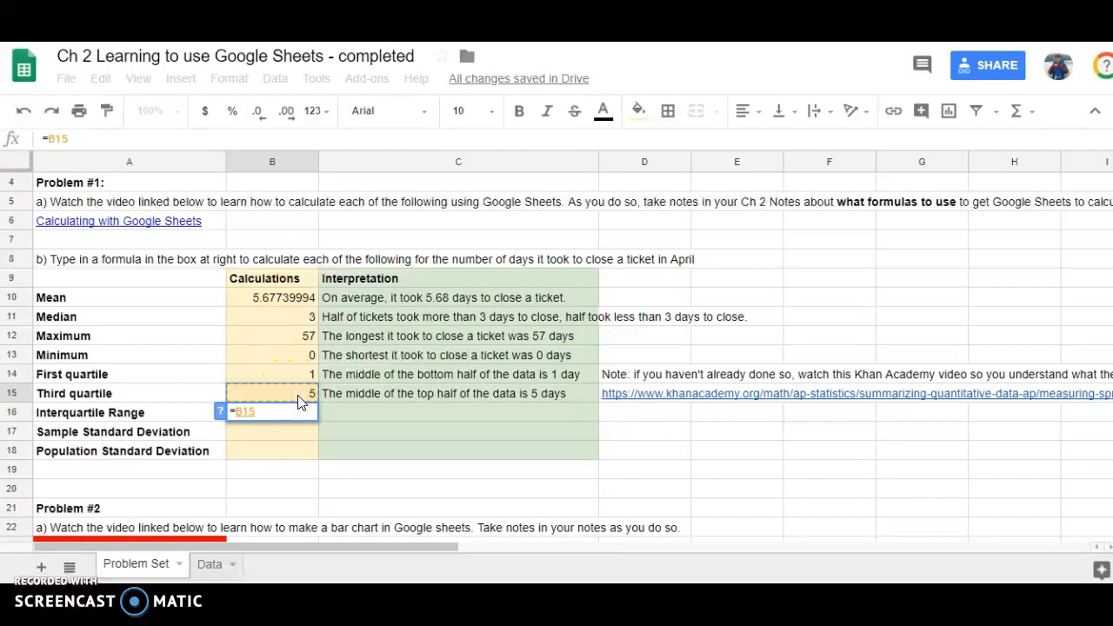
pyautogui.write('-')
pyautogui.click(292, 371)
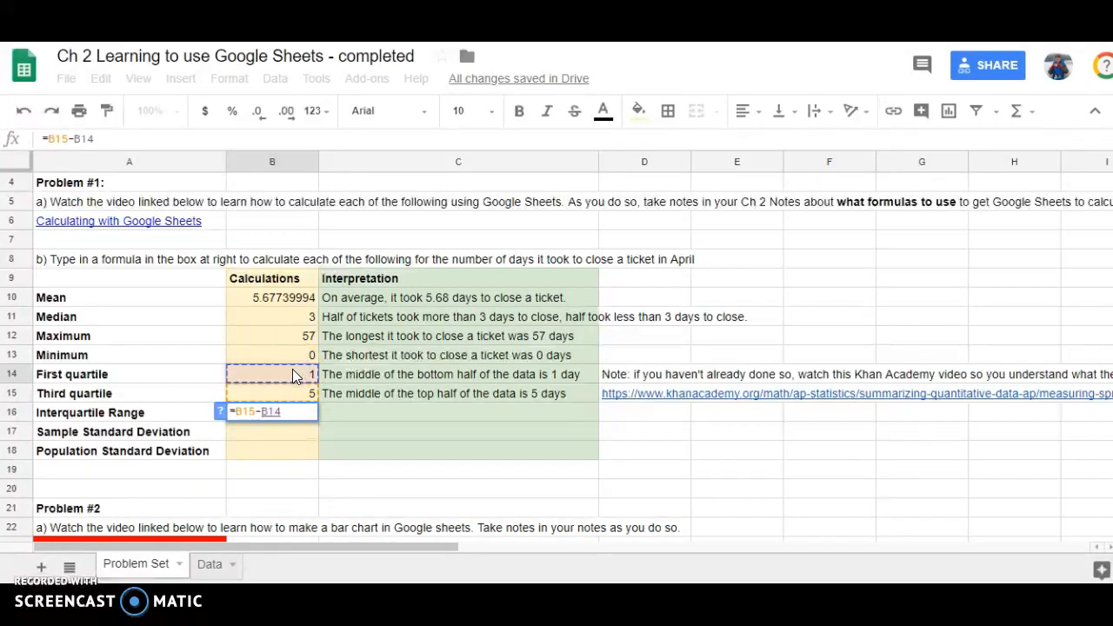
pyautogui.press('Return')
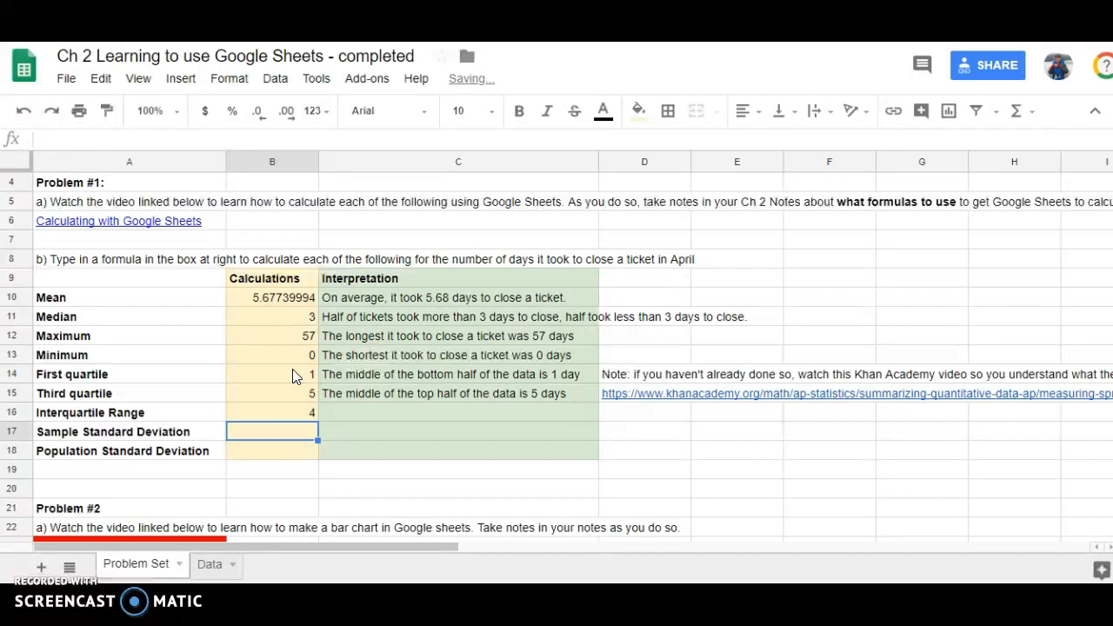
# Enter "The middle 50% of the tickets were closed between 1 day and 5 days after they were generated." as the Interquartile Range's interpretation in C16
pyautogui.moveTo(676, 400)
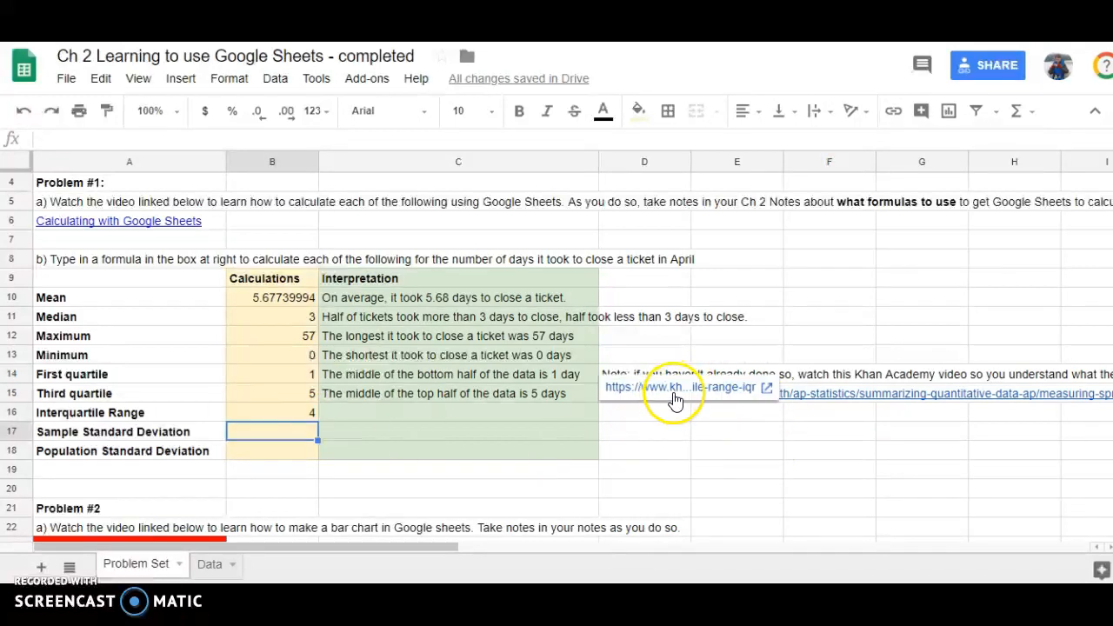
pyautogui.click(362, 414)
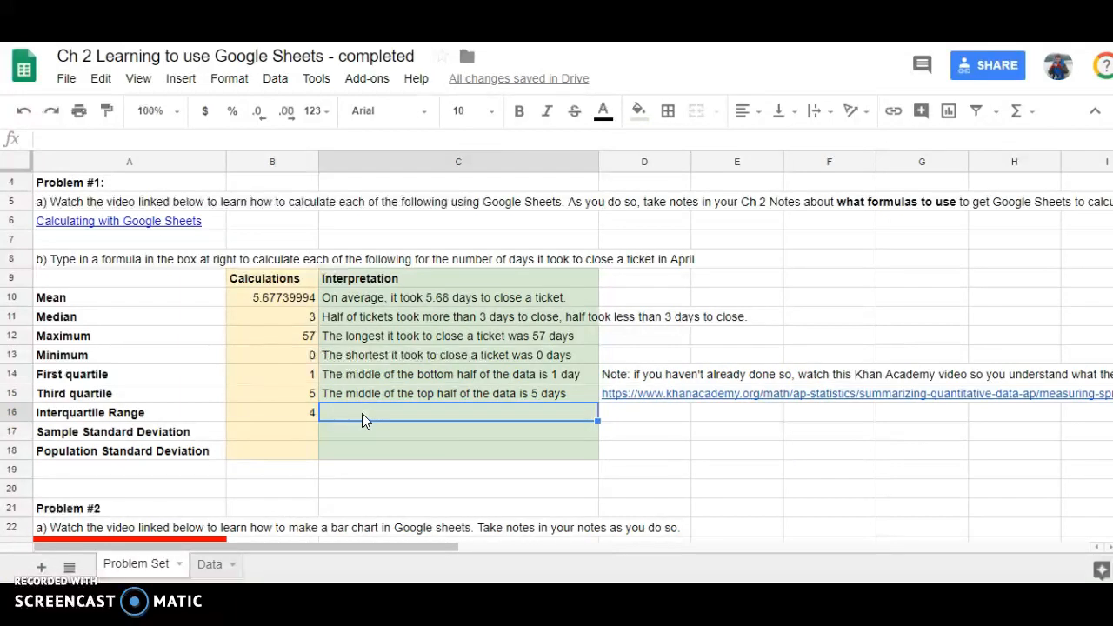
pyautogui.write('The middle')
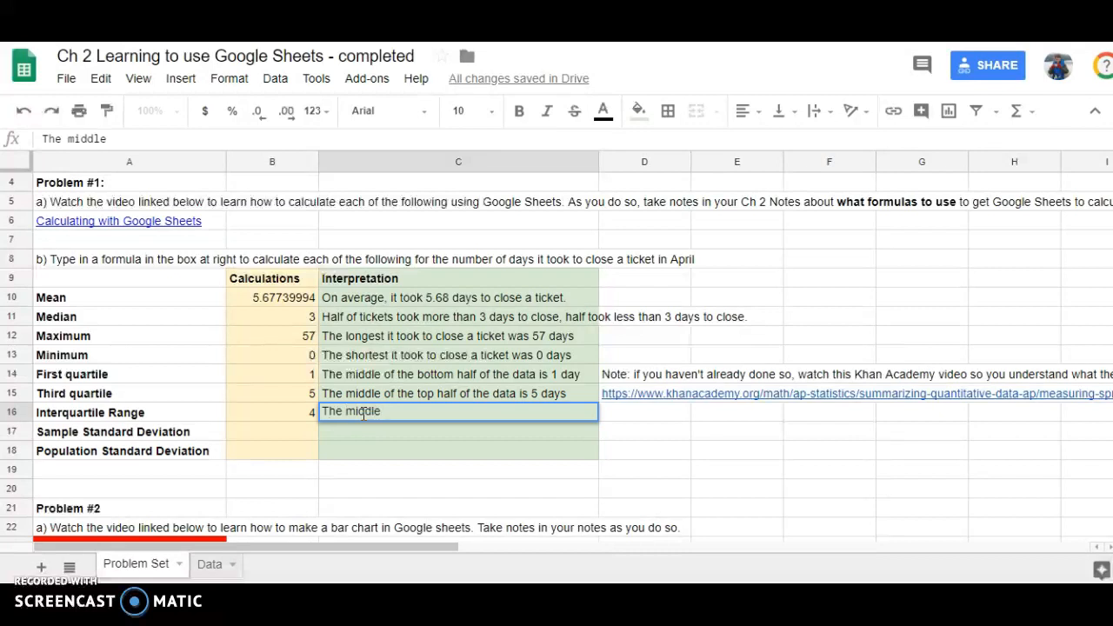
pyautogui.write(' 50% of the data')
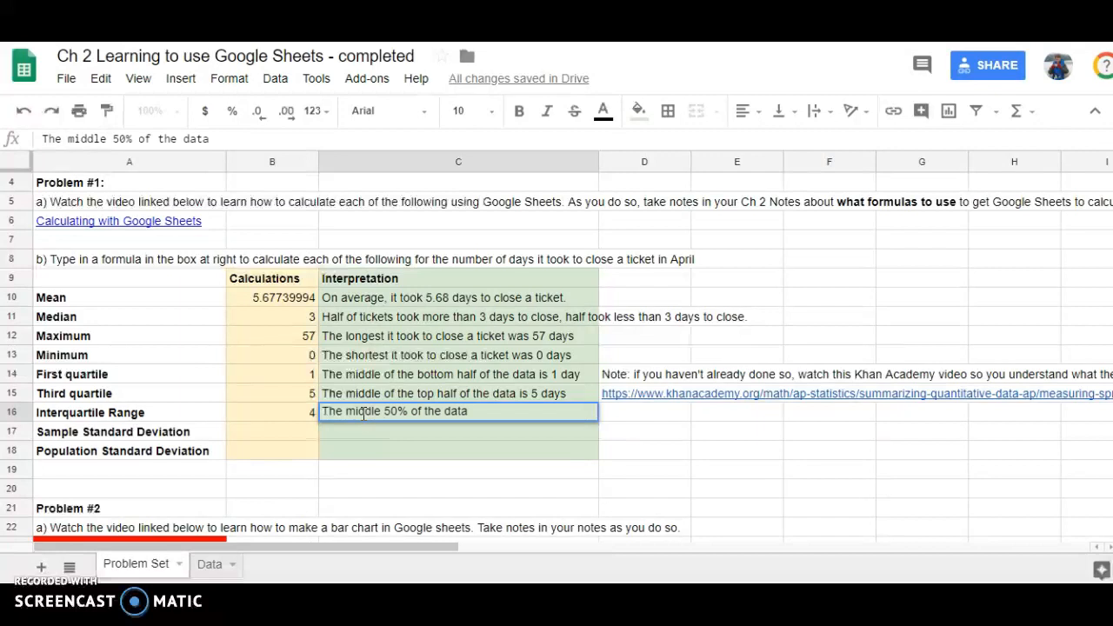
pyautogui.press('BackSpace')
pyautogui.press('BackSpace')
pyautogui.press('BackSpace')
pyautogui.press('BackSpace')
pyautogui.write('tickets were ')
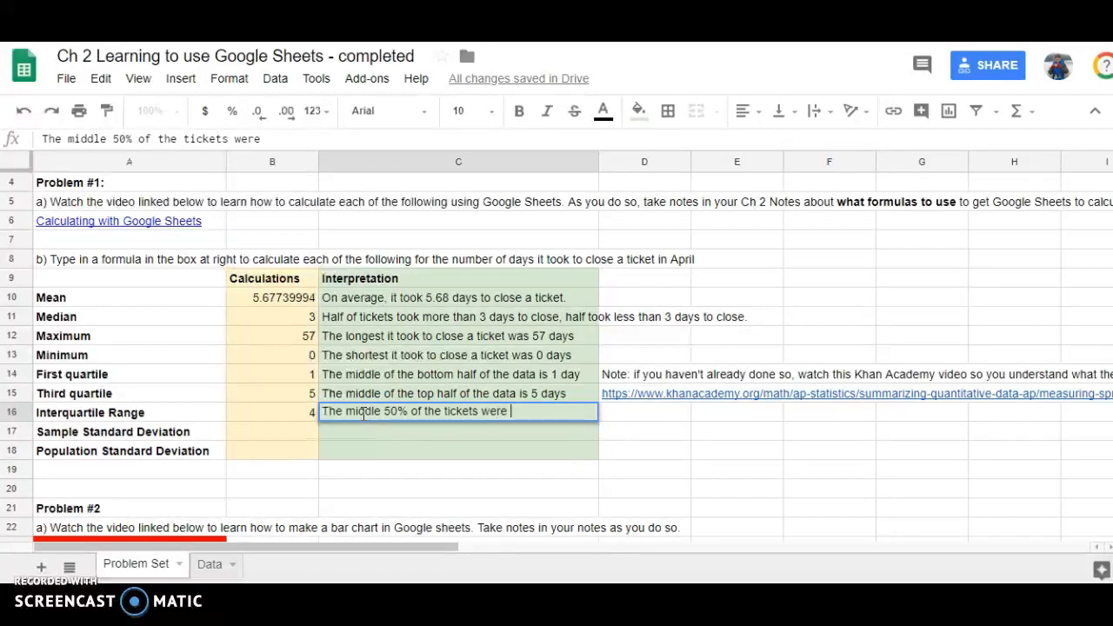
pyautogui.write('closed between ')
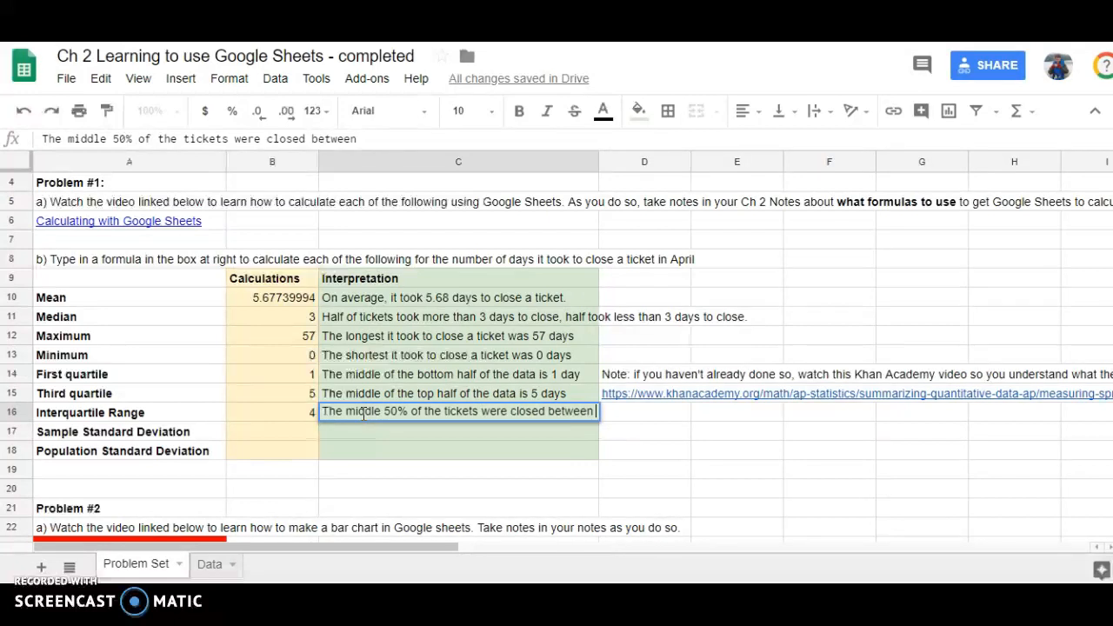
pyautogui.write('1 day')
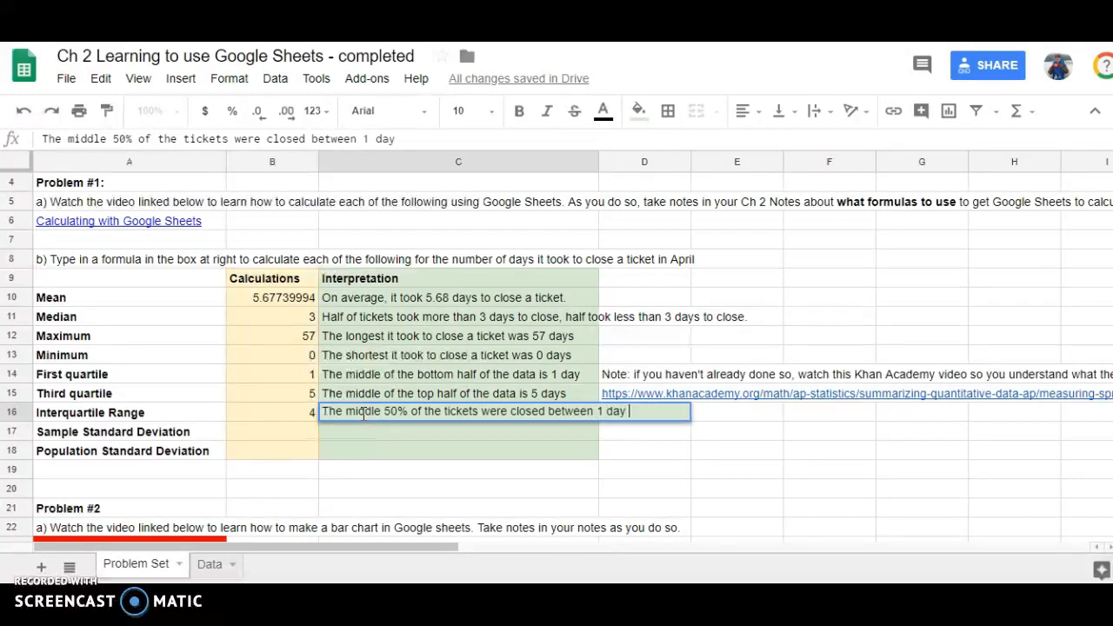
pyautogui.write(' and 5 days after they wer')
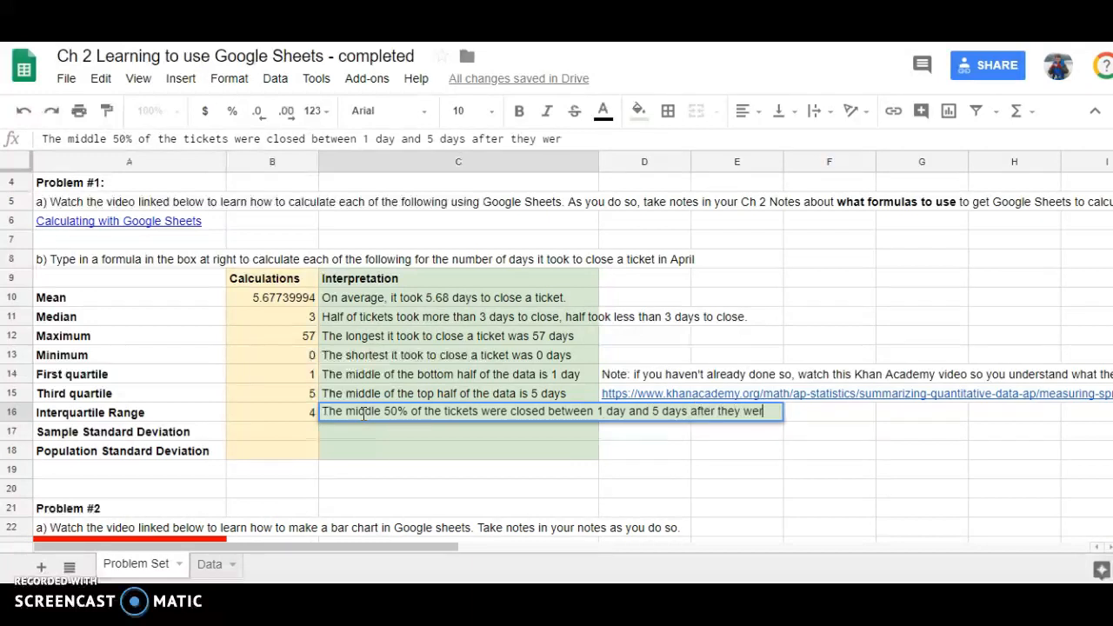
pyautogui.write('e generated.')
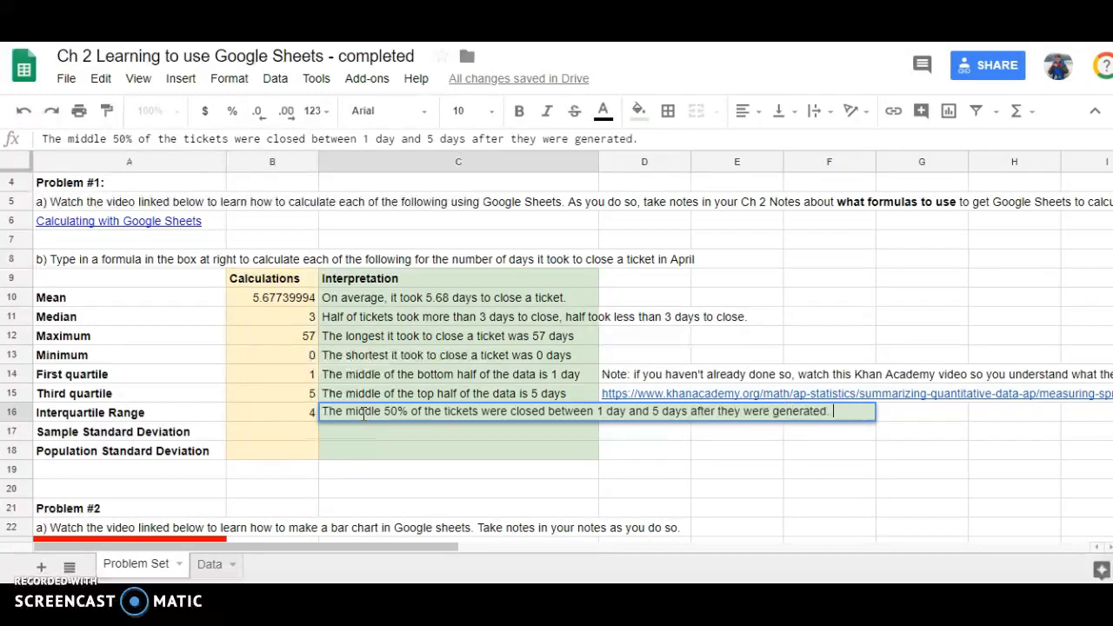
# Add a second sentence, "The middle 50% of the data has a range of 4 days", to the Interquartile Range's interpretation in C16
pyautogui.write(' The middle ')
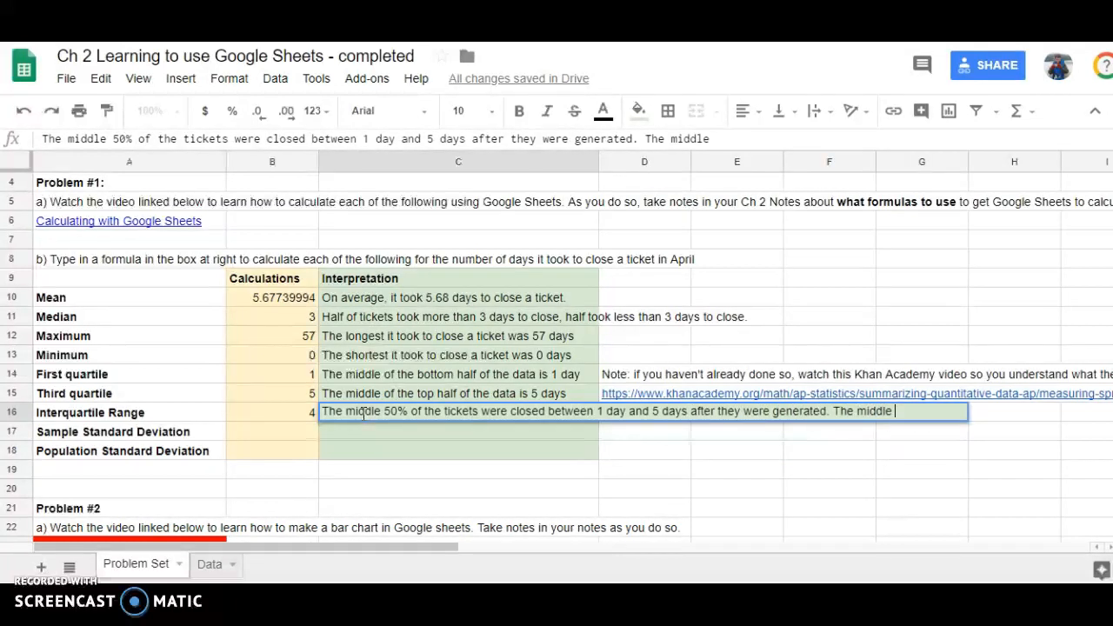
pyautogui.write('50%')
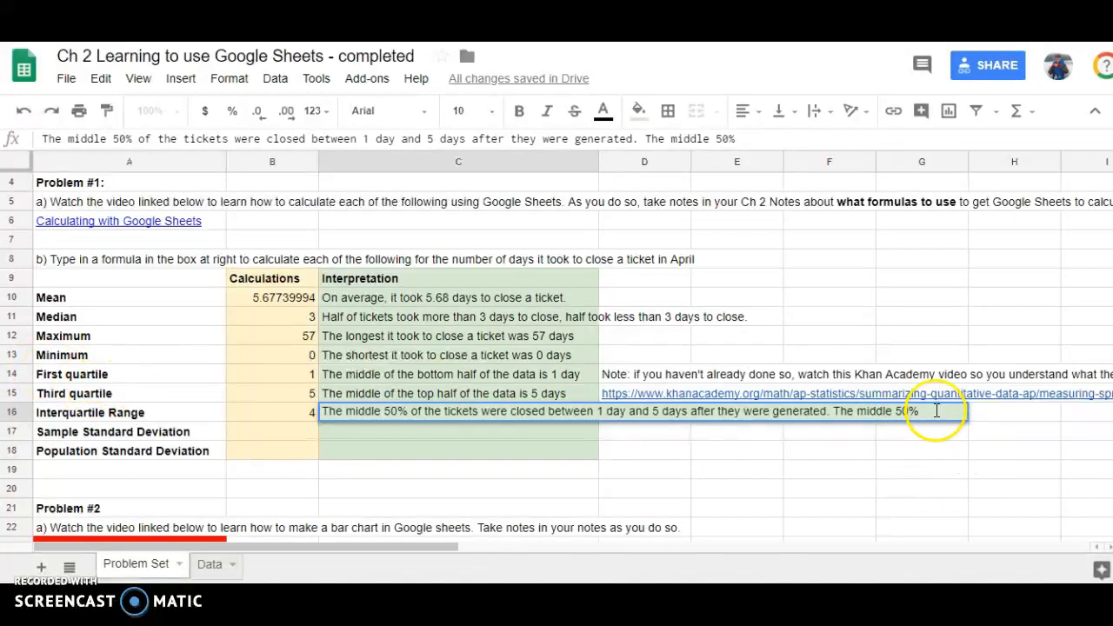
pyautogui.write('of the')
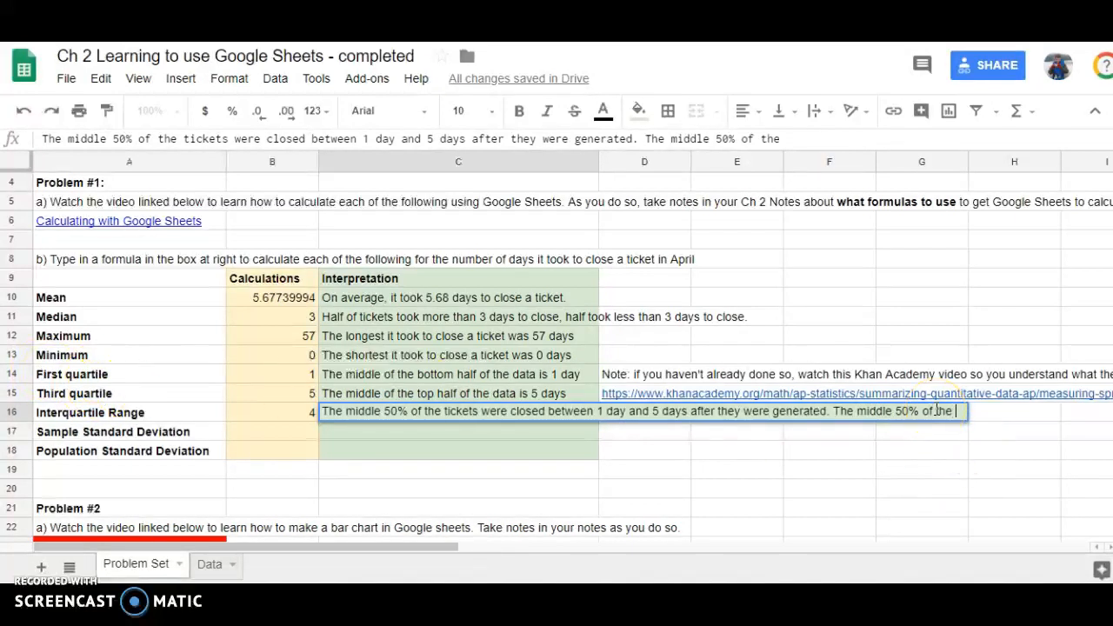
pyautogui.write(' data')
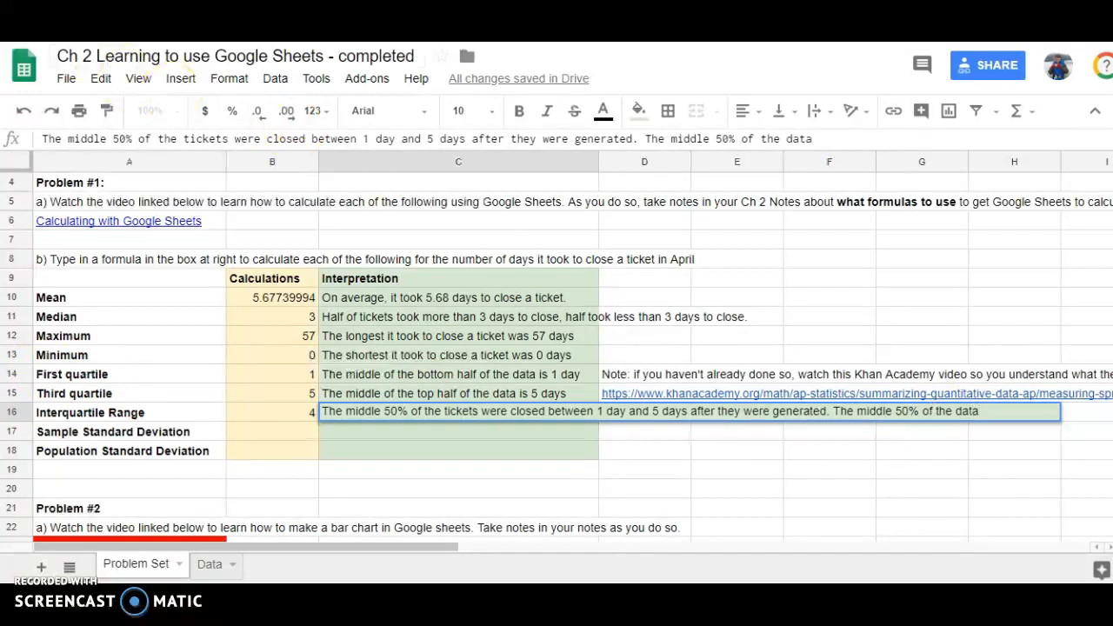
pyautogui.write(' has a range of 4 days')
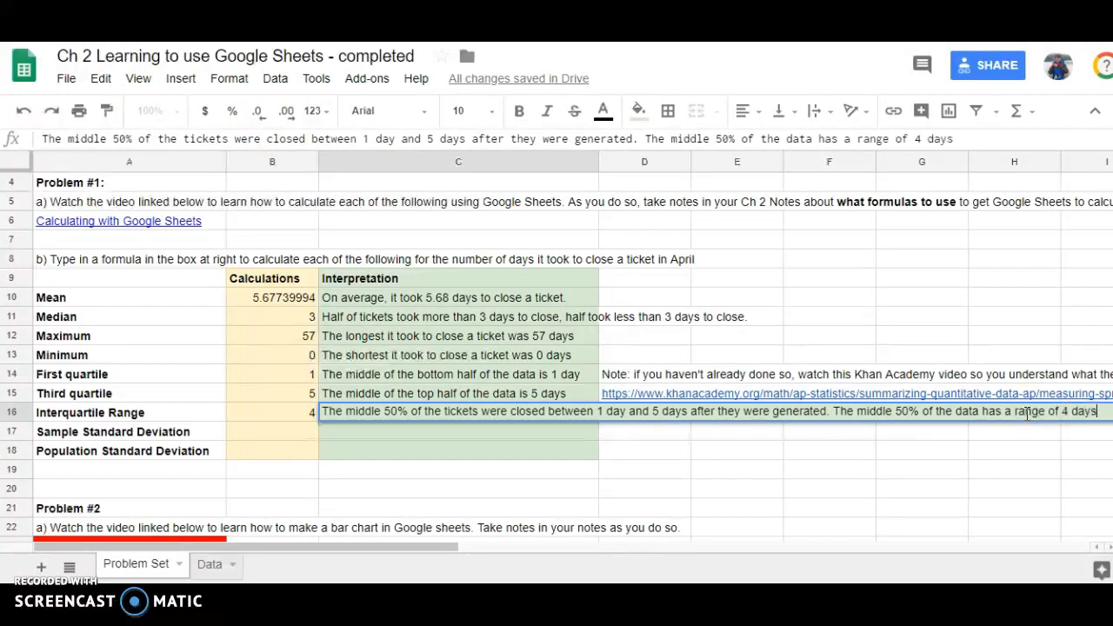
pyautogui.press('Return')
pyautogui.press('Left')
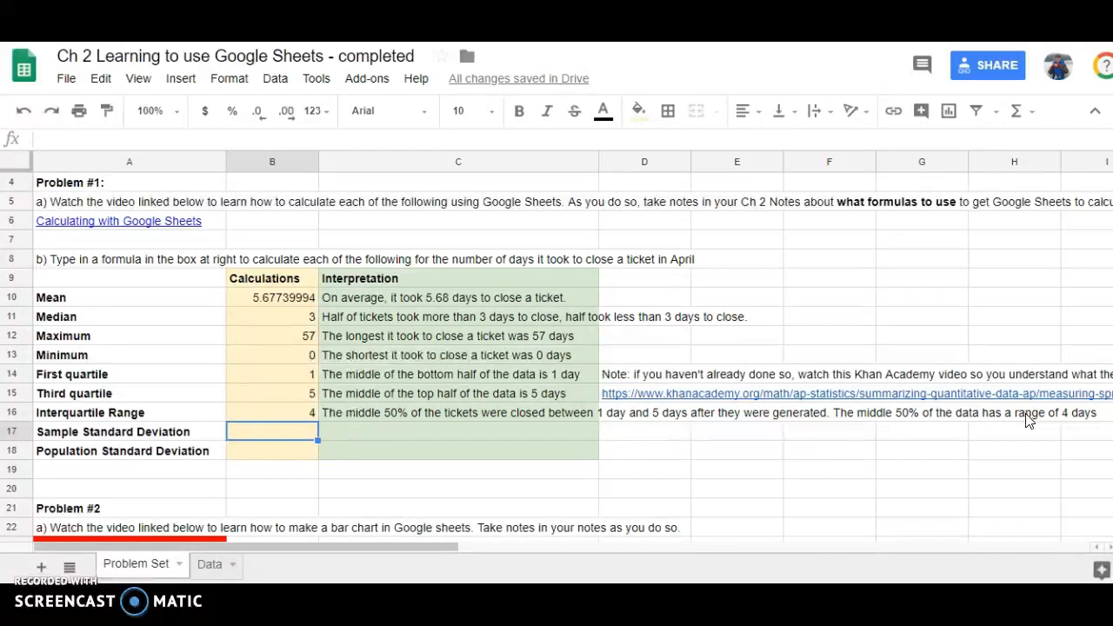
# Calculate the Sample Standard Deviation in B17 with =STDEV(Data!C:C), referencing the whole DAYStoClose column of the Data sheet
pyautogui.write('=s')
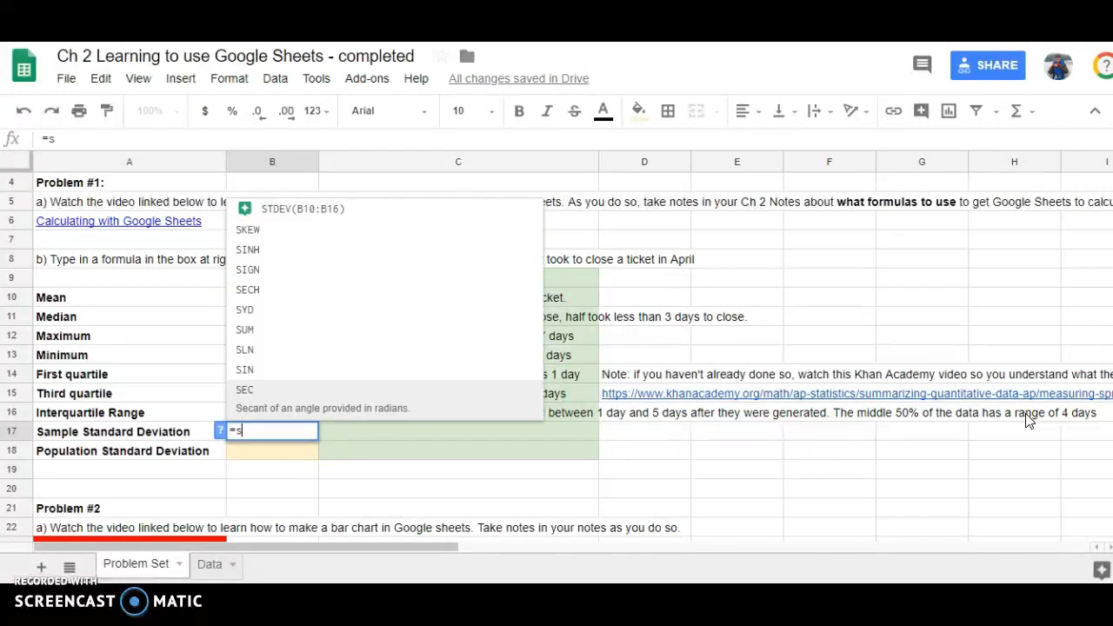
pyautogui.write('td')
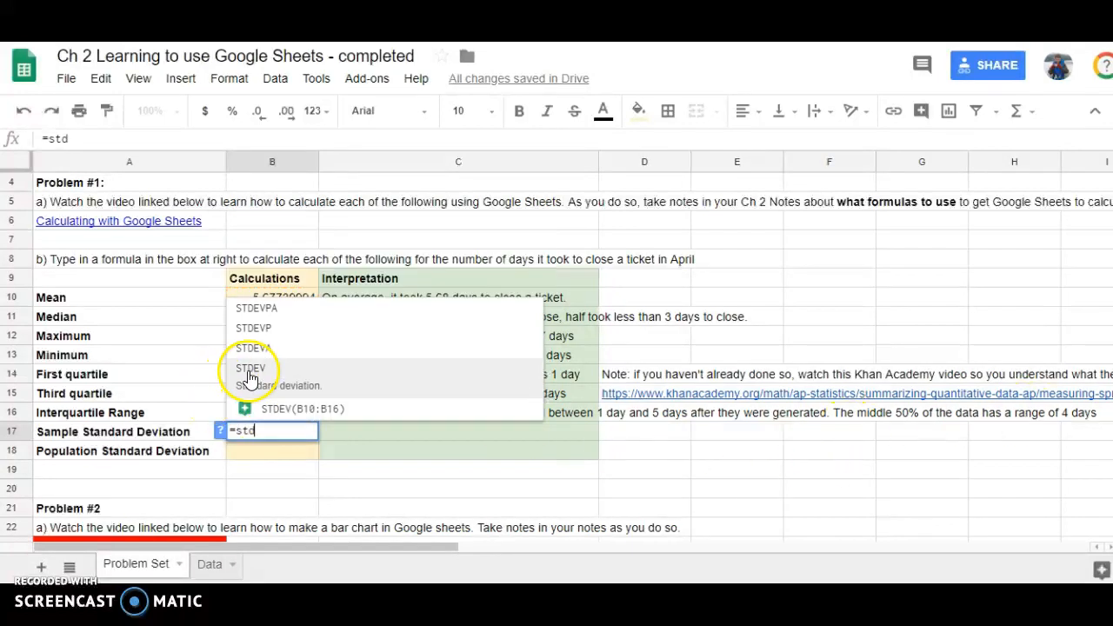
pyautogui.click(258, 370)
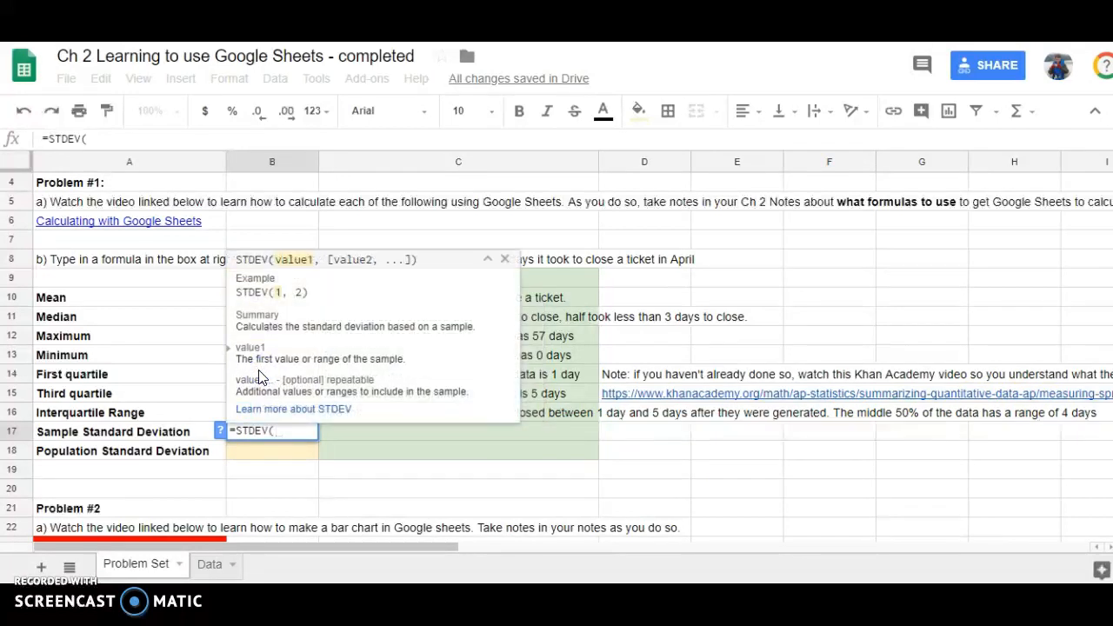
pyautogui.click(231, 432)
pyautogui.click(214, 562)
pyautogui.click(467, 164)
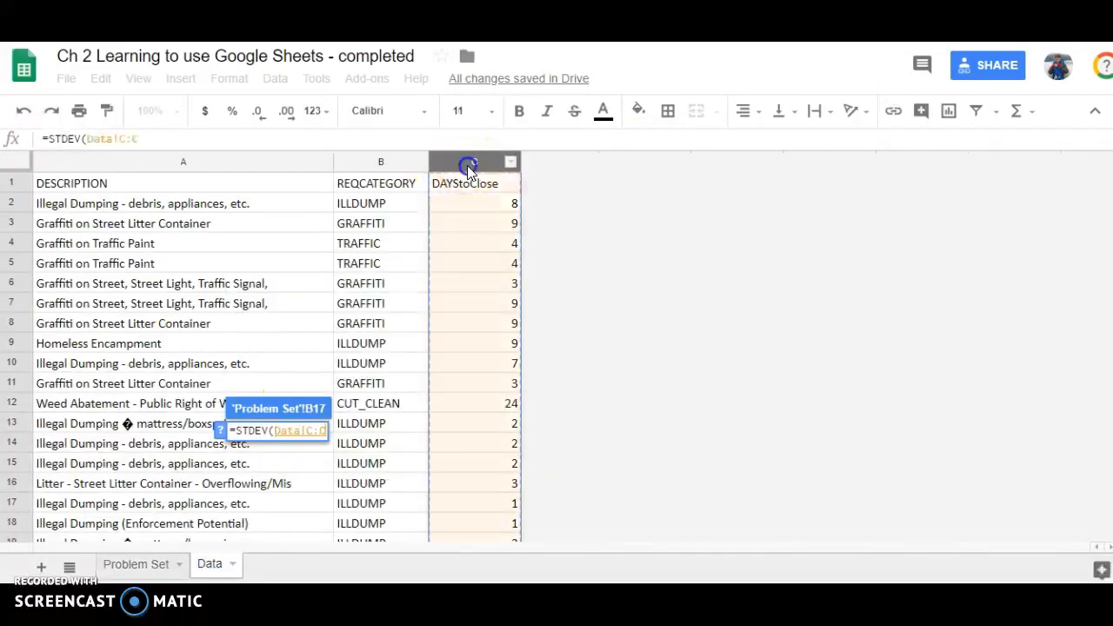
pyautogui.press('Return')
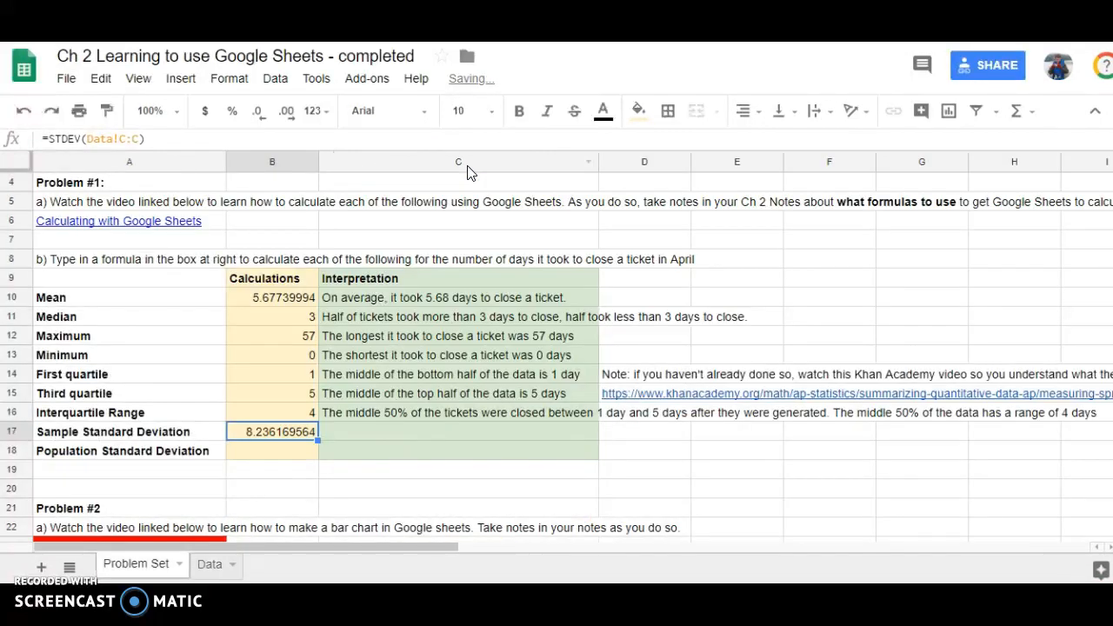
# Enter "On average, the values in the sample were 8.24 days away from the mean" as the Sample Standard Deviation's interpretation in C17
pyautogui.click(347, 432)
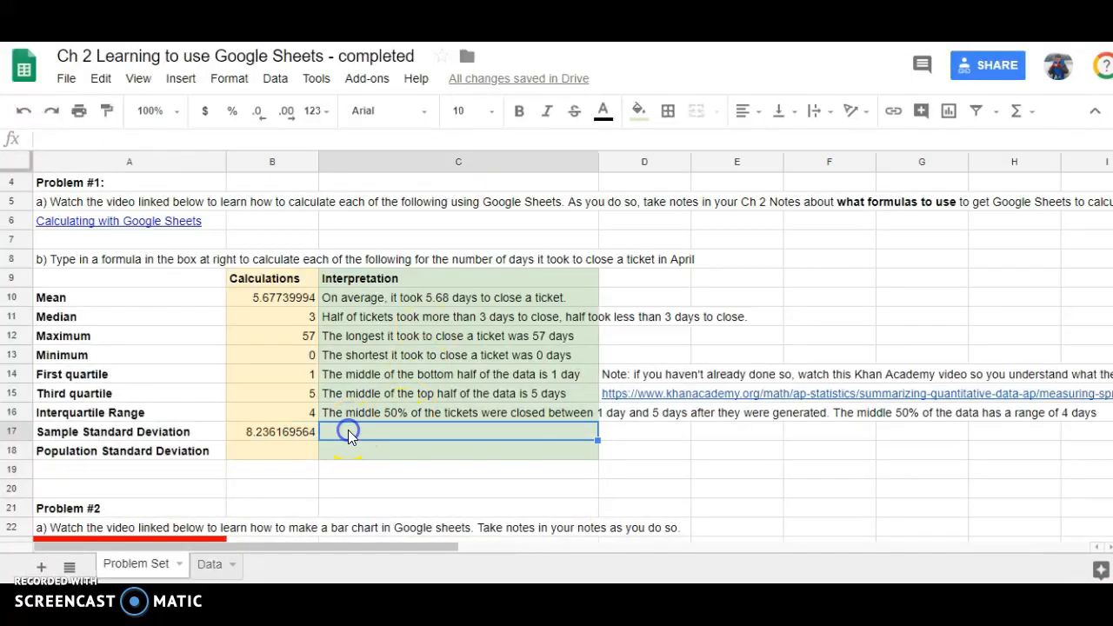
pyautogui.write('On ave')
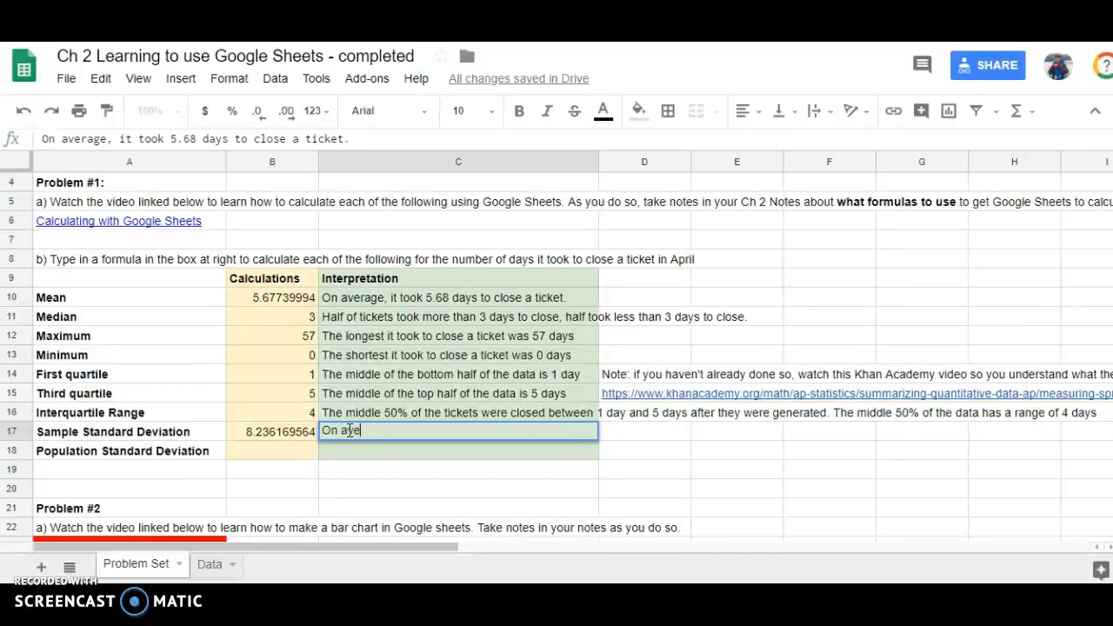
pyautogui.write('rage')
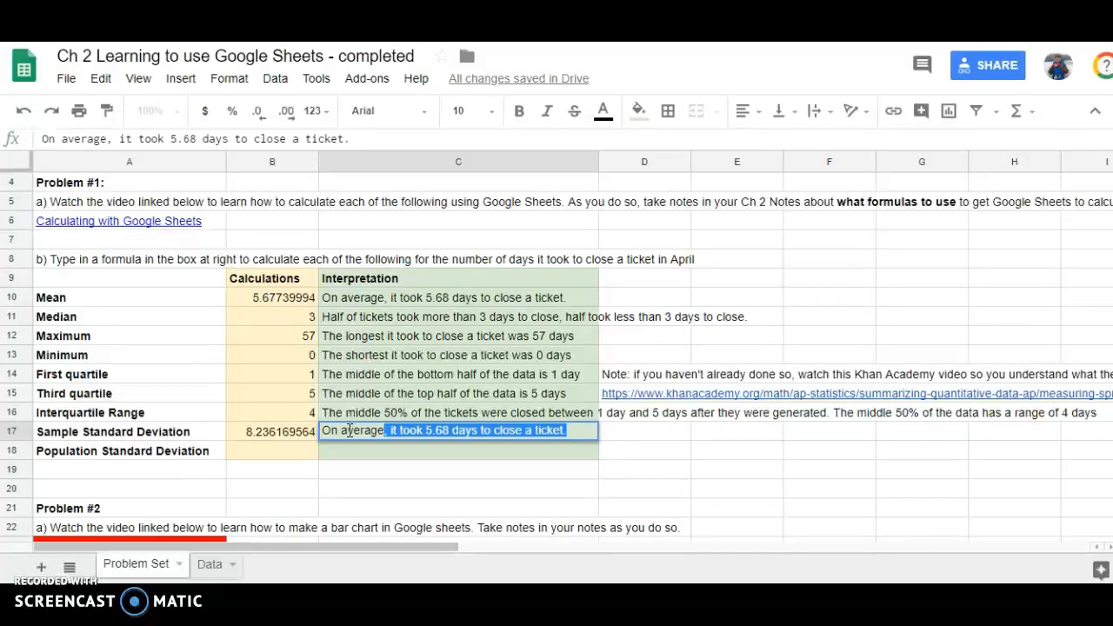
pyautogui.write(', the values in the sample wre')
pyautogui.press('BackSpace')
pyautogui.press('BackSpace')
pyautogui.write('ere 8.2')
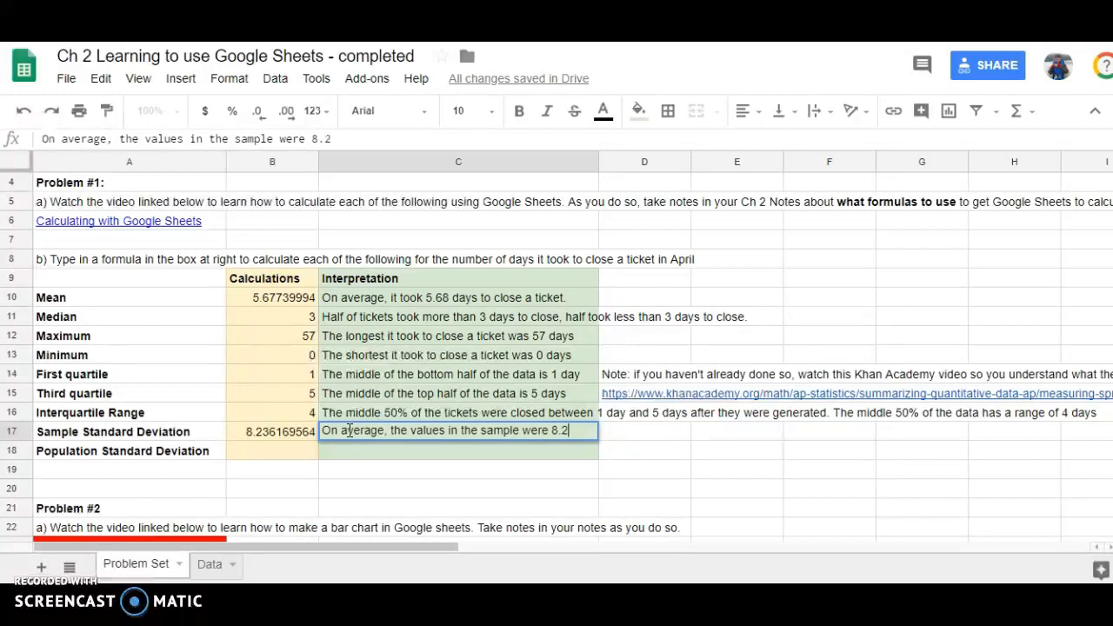
pyautogui.write('4 days awa')
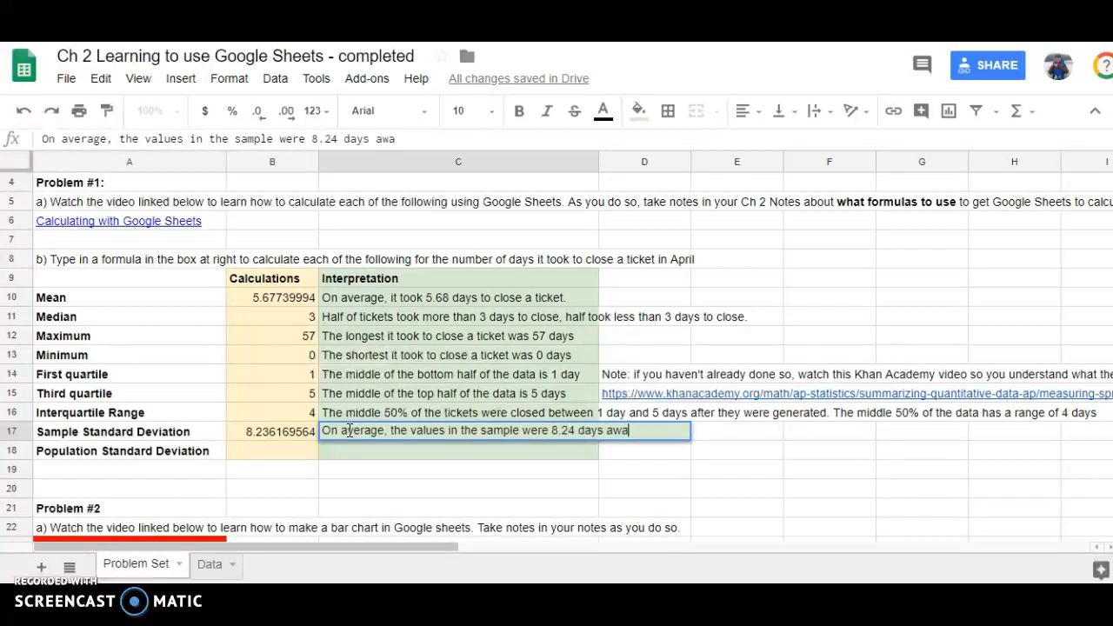
pyautogui.write('y from the mean')
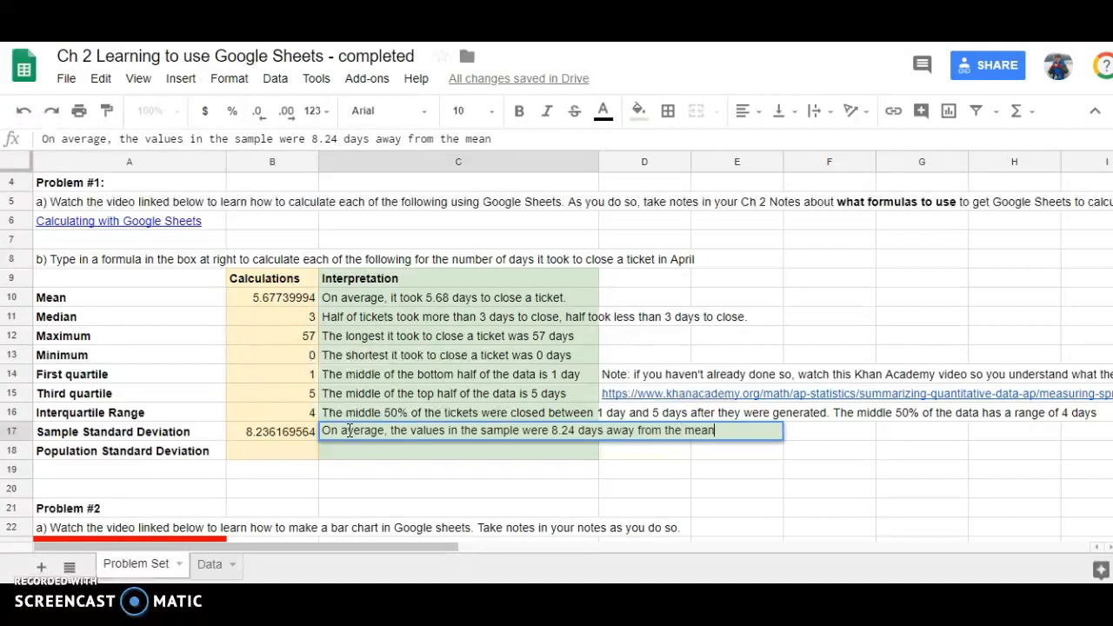
pyautogui.press('Return')
pyautogui.press('Left')
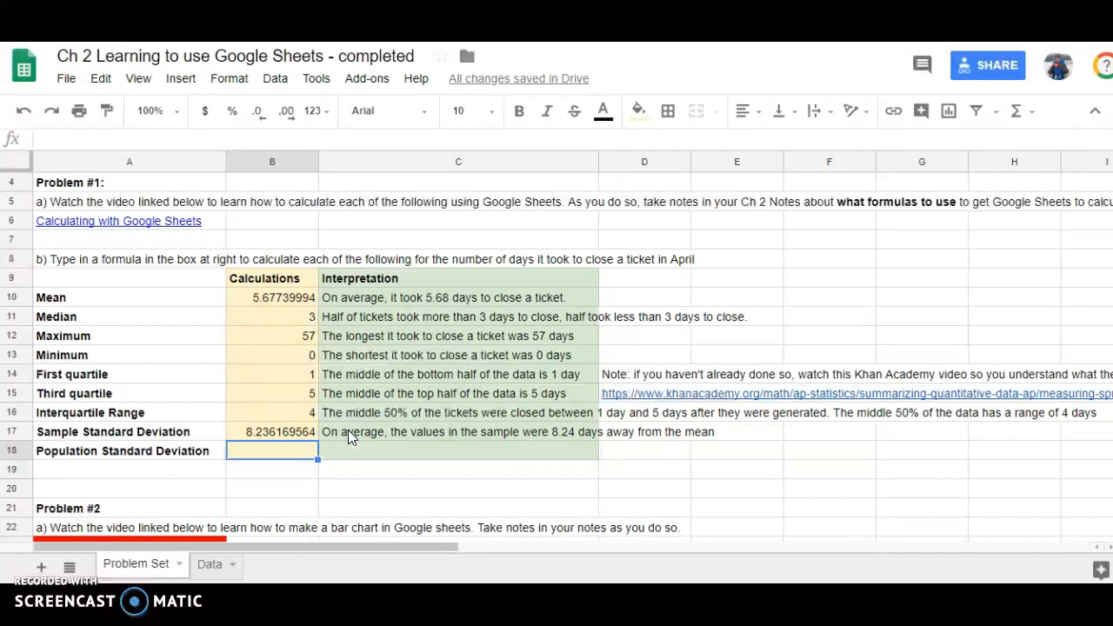
pyautogui.click(248, 431)
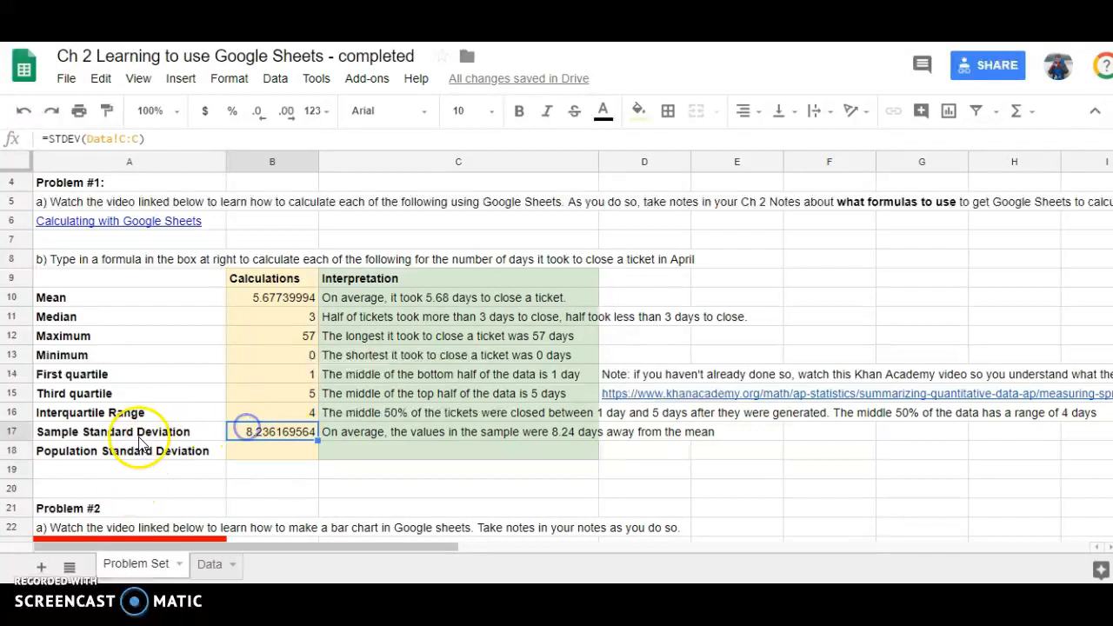
pyautogui.click(140, 435)
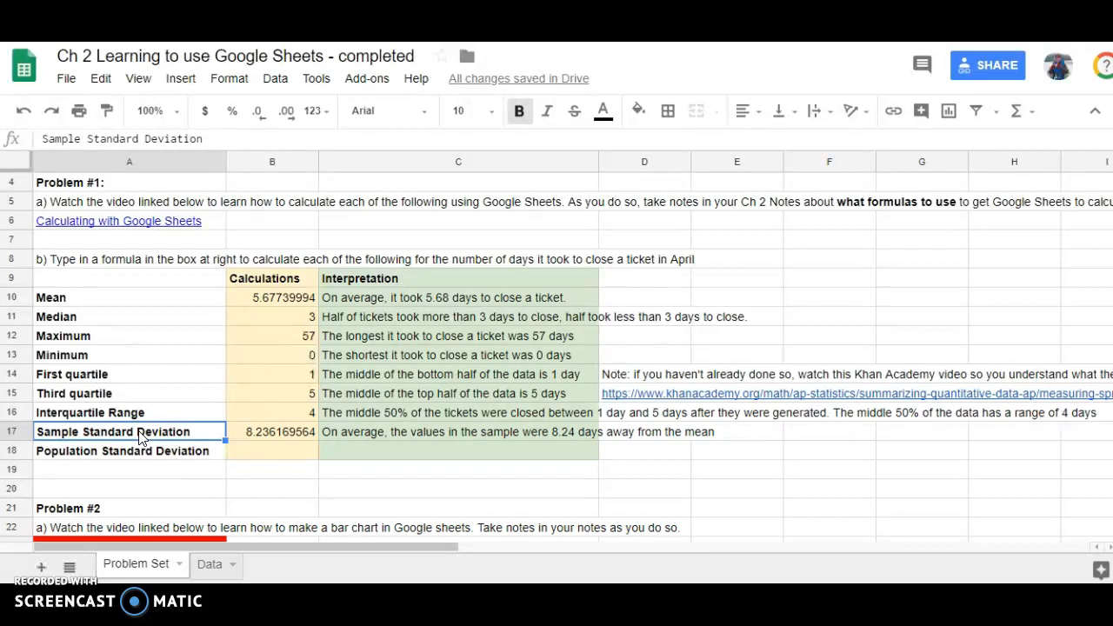
# Calculate the Population Standard Deviation in B18 with =STDEVP(Data!C:C), referencing the whole DAYStoClose column of the Data sheet
pyautogui.click(247, 450)
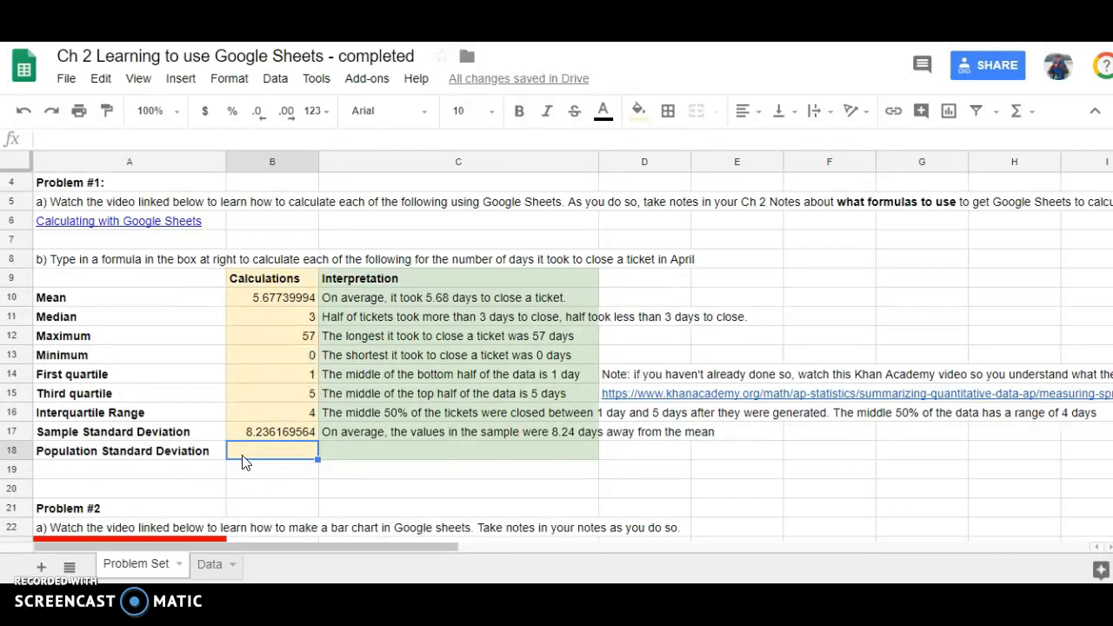
pyautogui.write('=st')
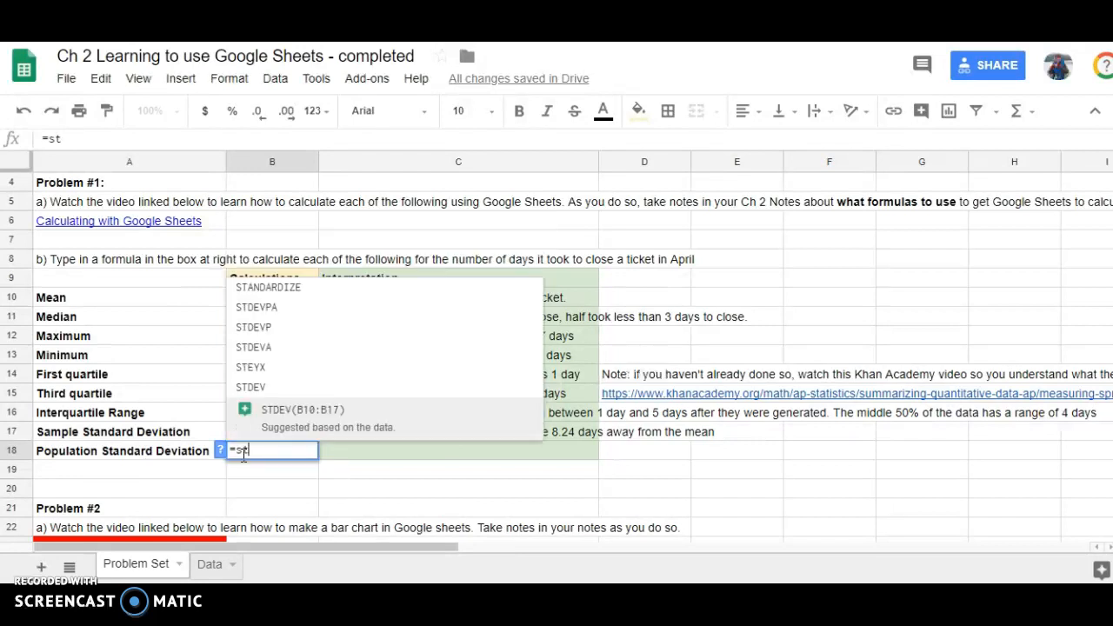
pyautogui.write('de')
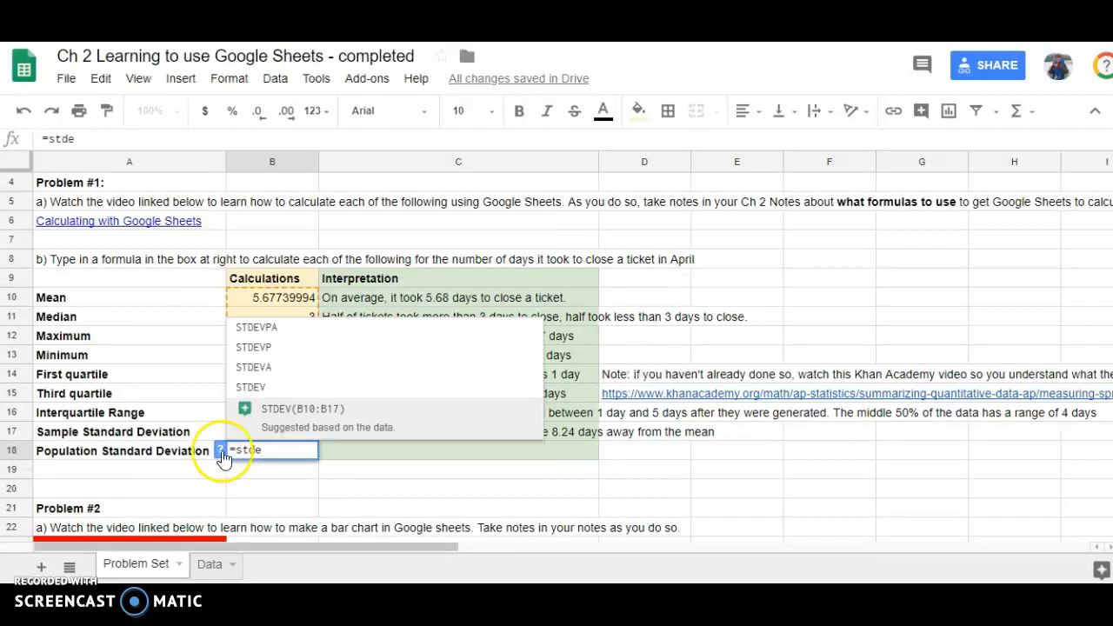
pyautogui.click(262, 369)
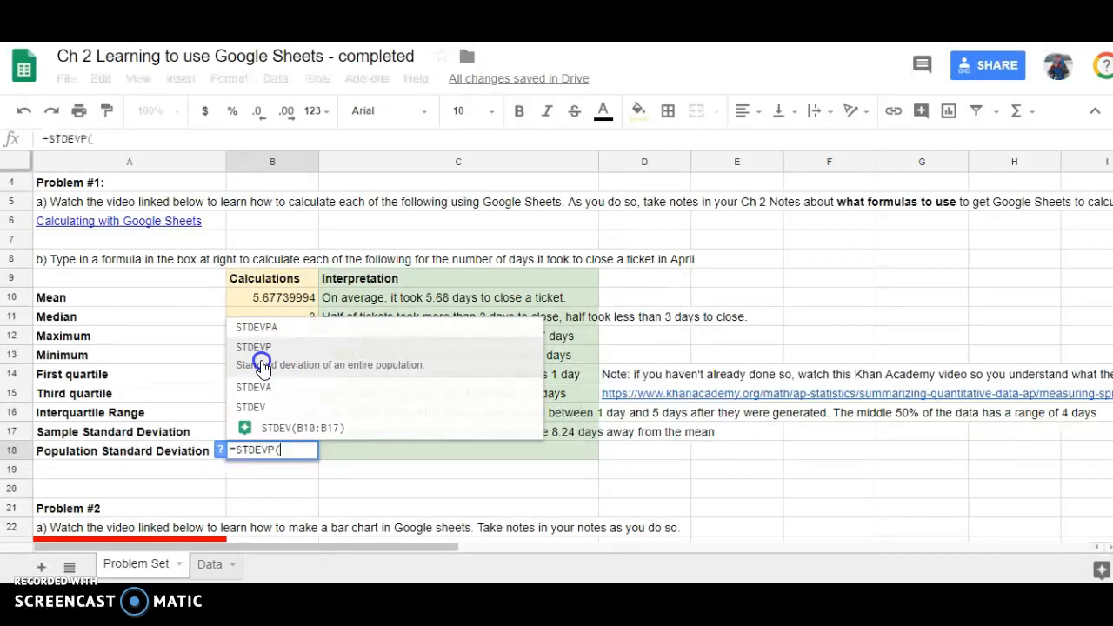
pyautogui.click(210, 564)
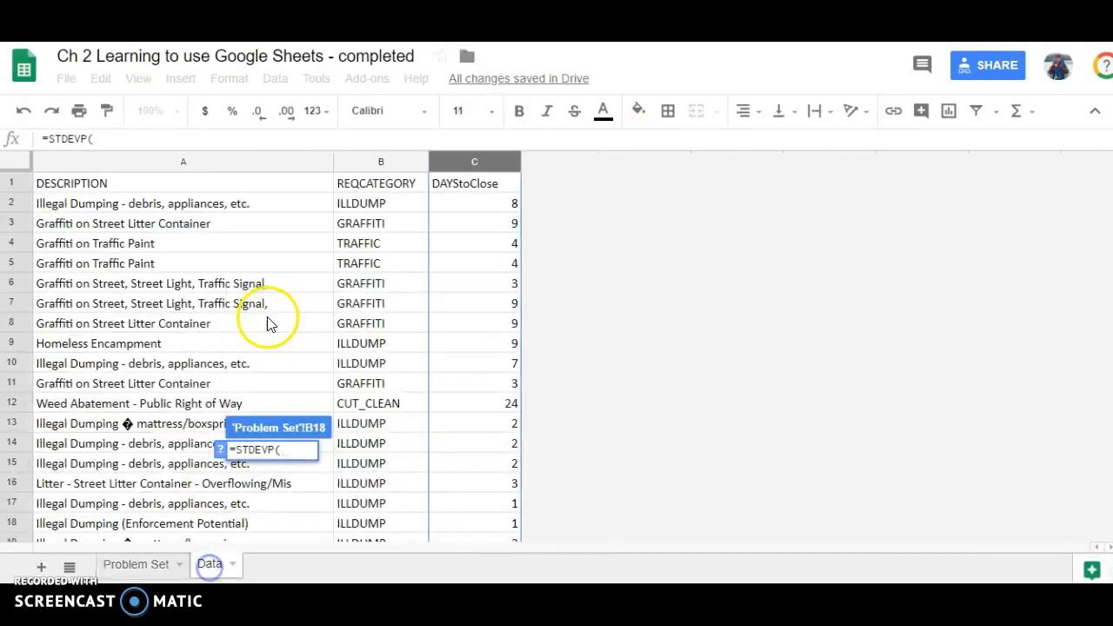
pyautogui.click(472, 161)
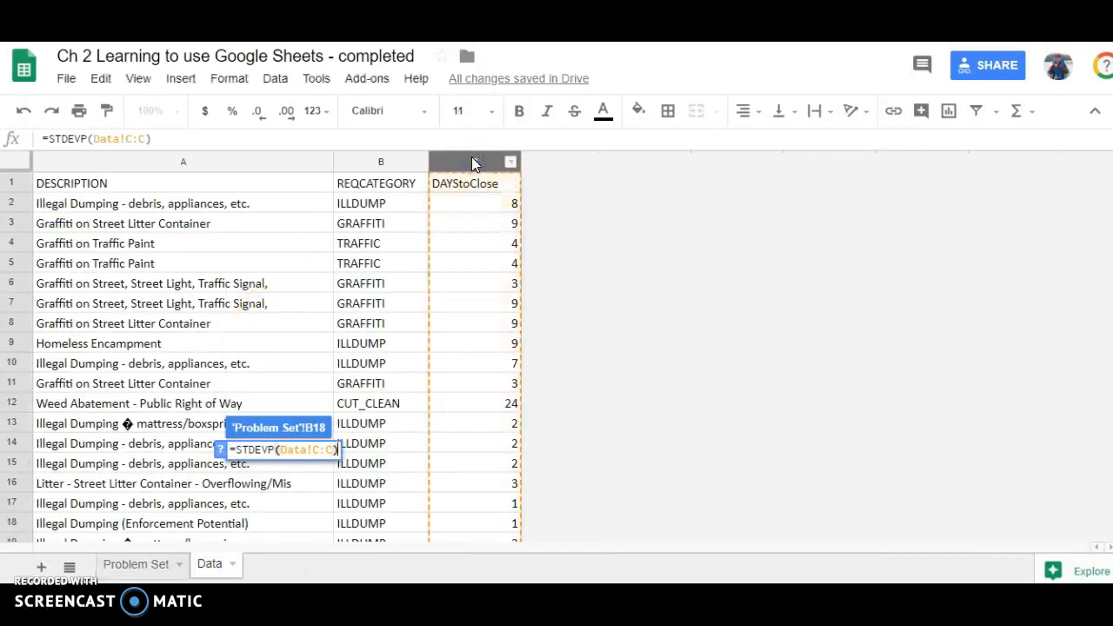
pyautogui.press('Return')
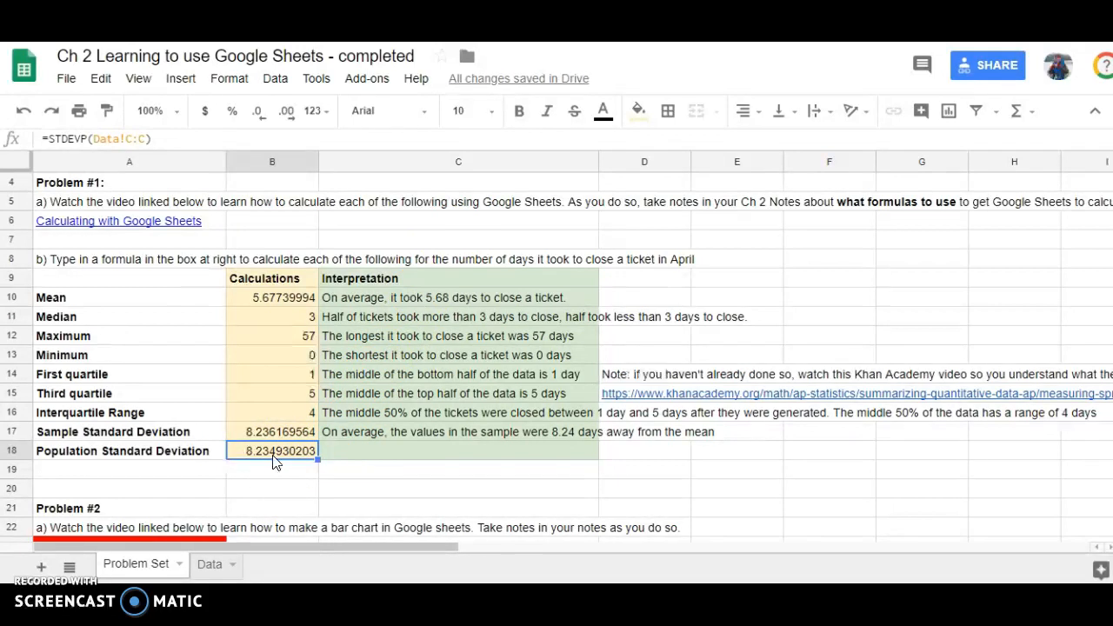
# Enter "(only use if we had data for a whole population!!!) Interpret same as sample standard deviation." as the Population Standard Deviation's interpretation in C18
pyautogui.click(362, 457)
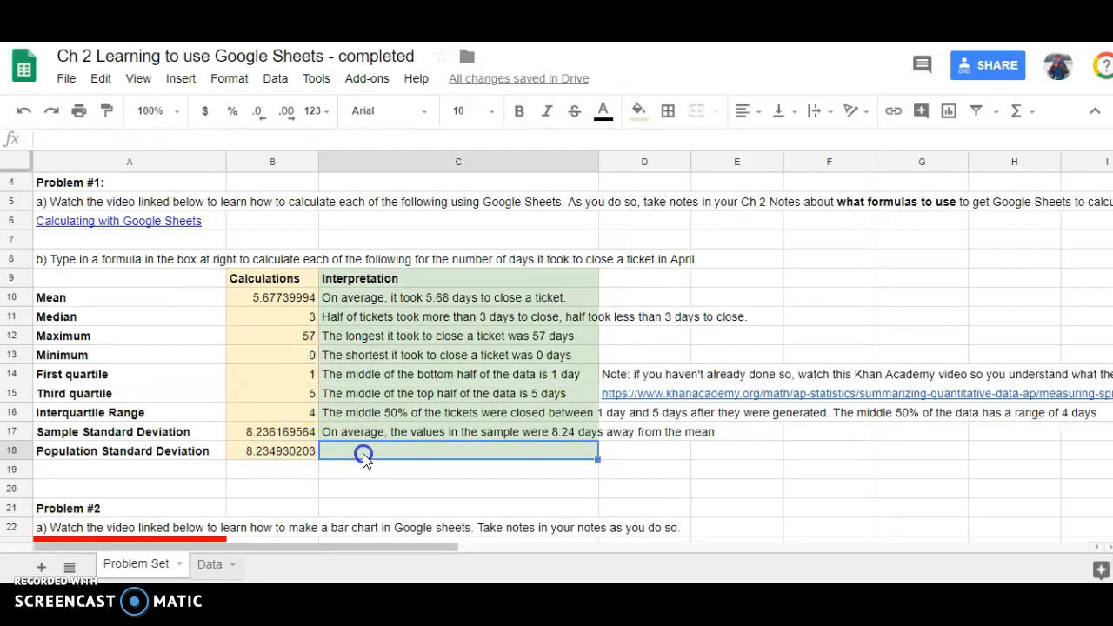
pyautogui.write('(only')
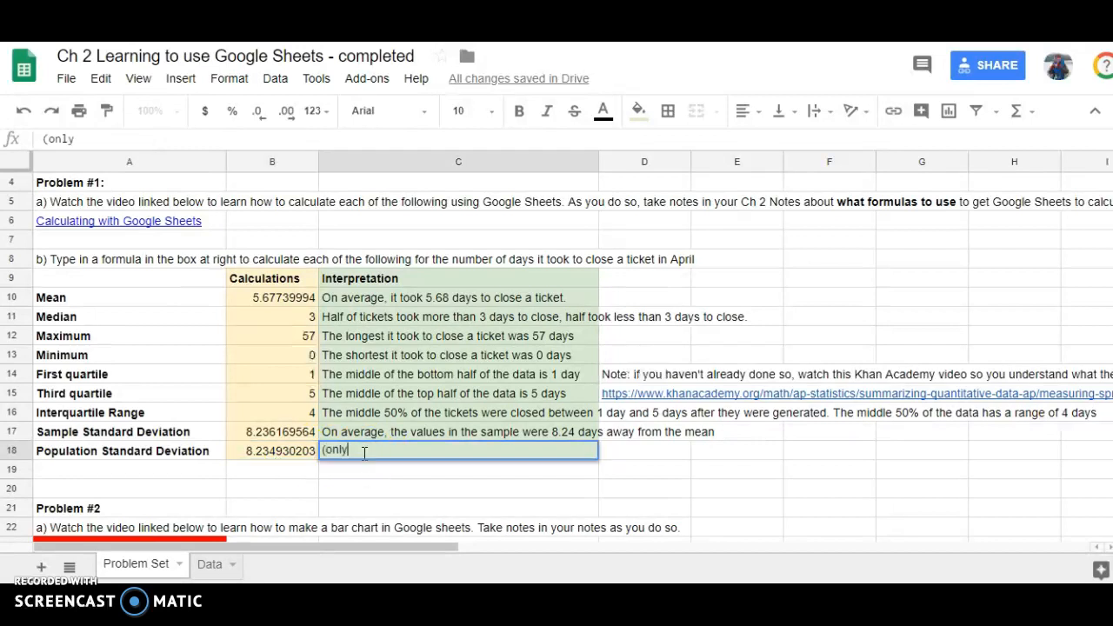
pyautogui.write(' use if we ha')
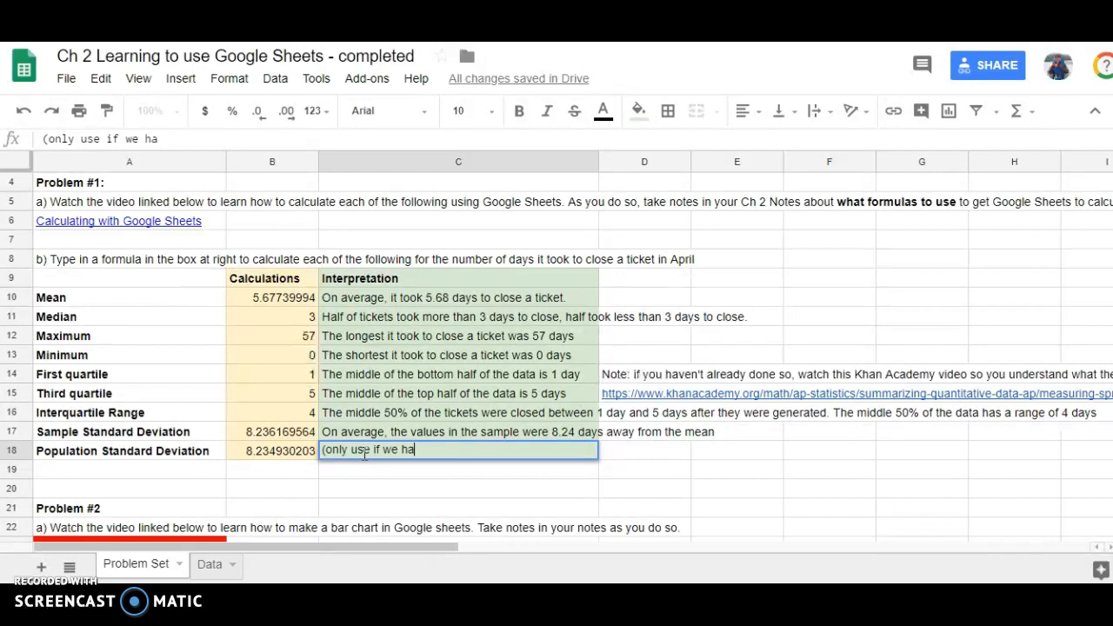
pyautogui.write('d data for a')
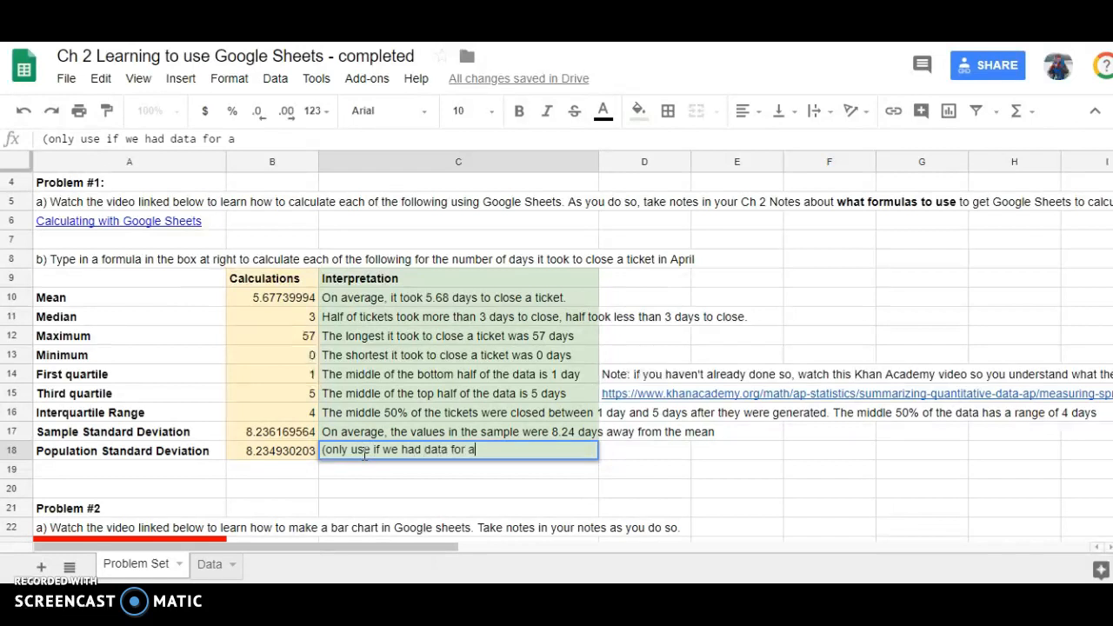
pyautogui.write(' whole popup')
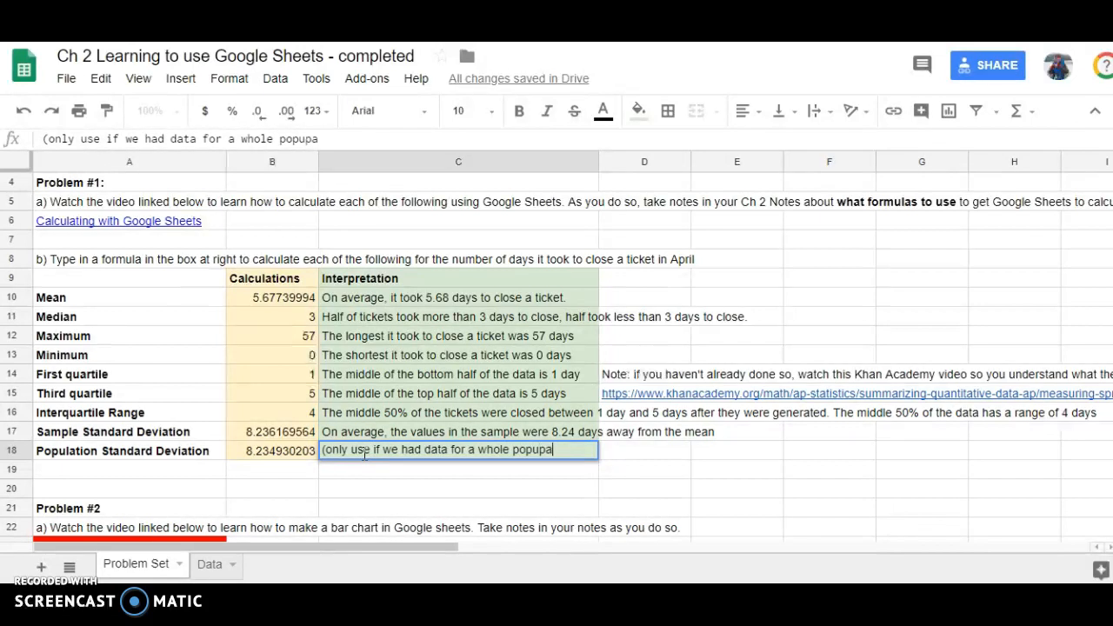
pyautogui.press('BackSpace')
pyautogui.write('lation!!!) Inter')
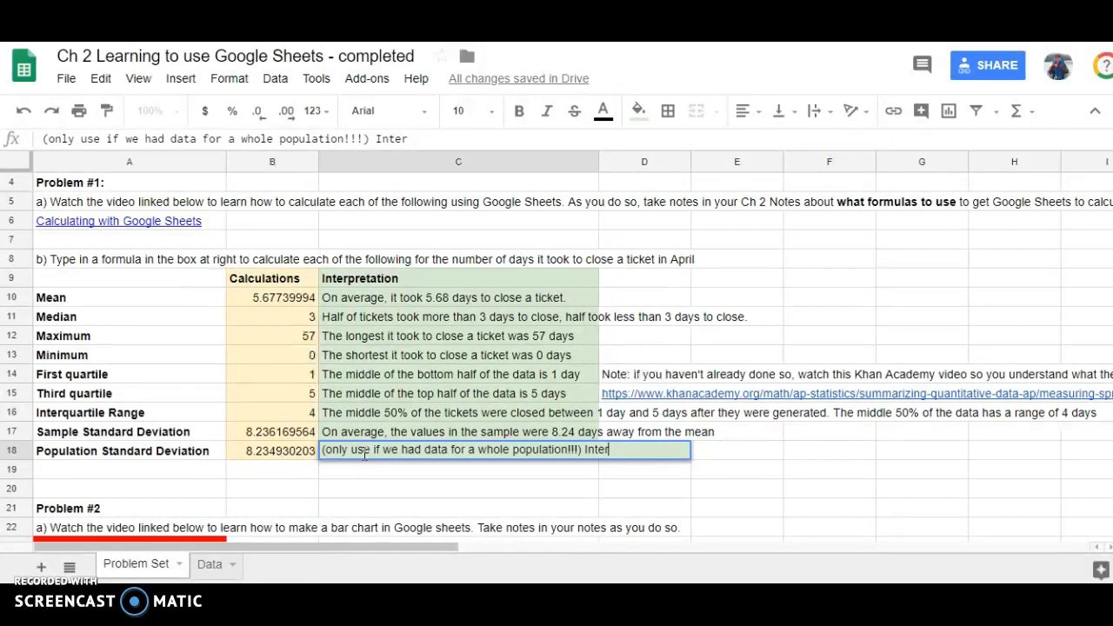
pyautogui.write('pret same ')
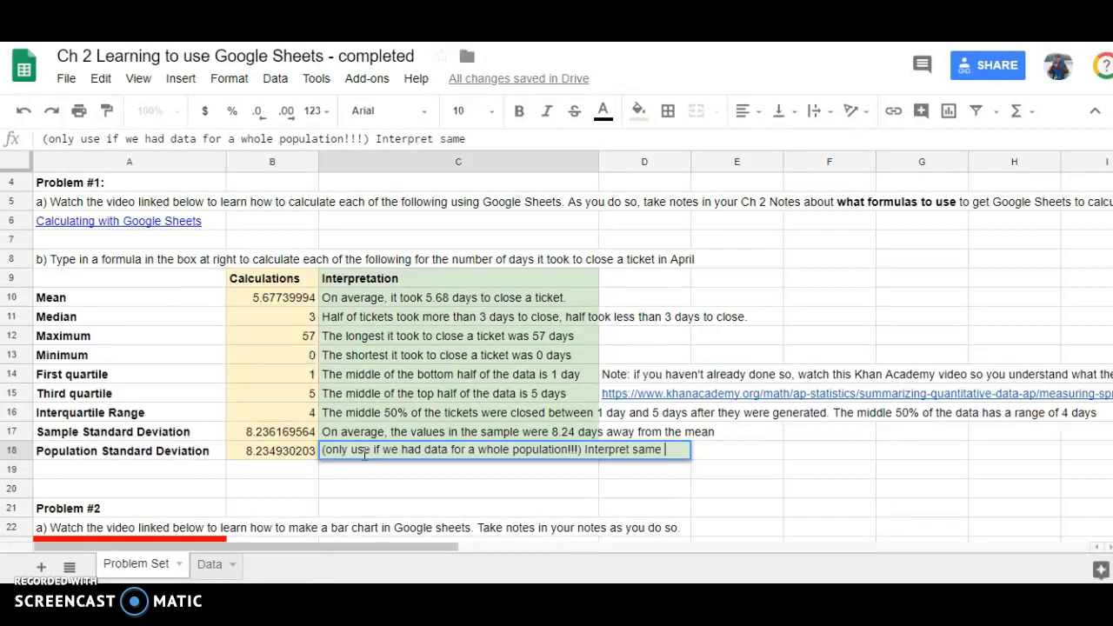
pyautogui.write('as sample standard devia')
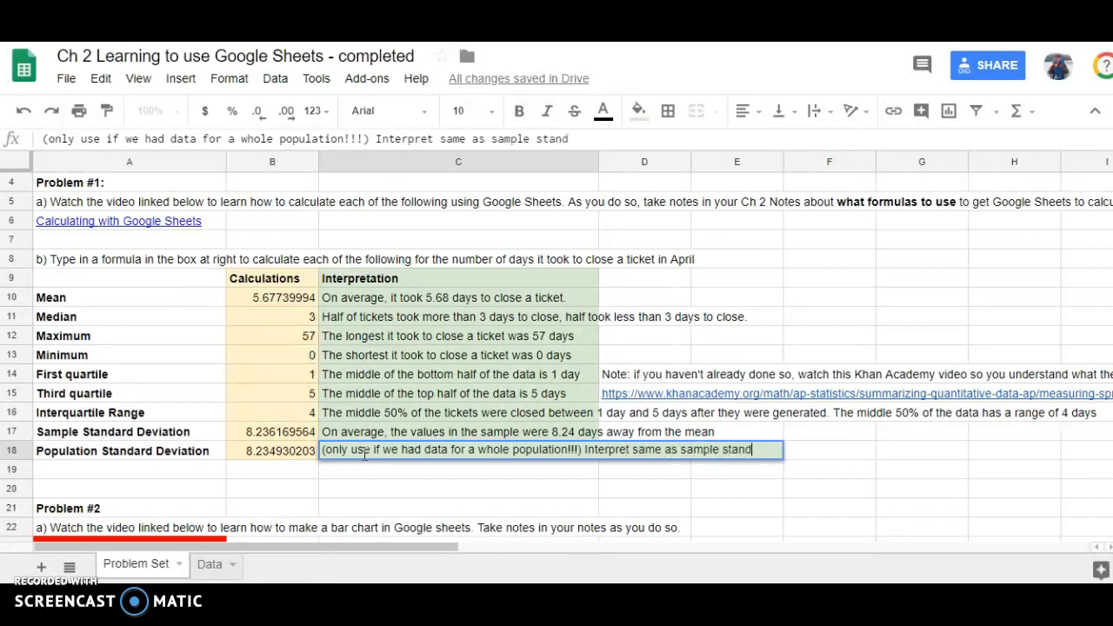
pyautogui.write('tion.')
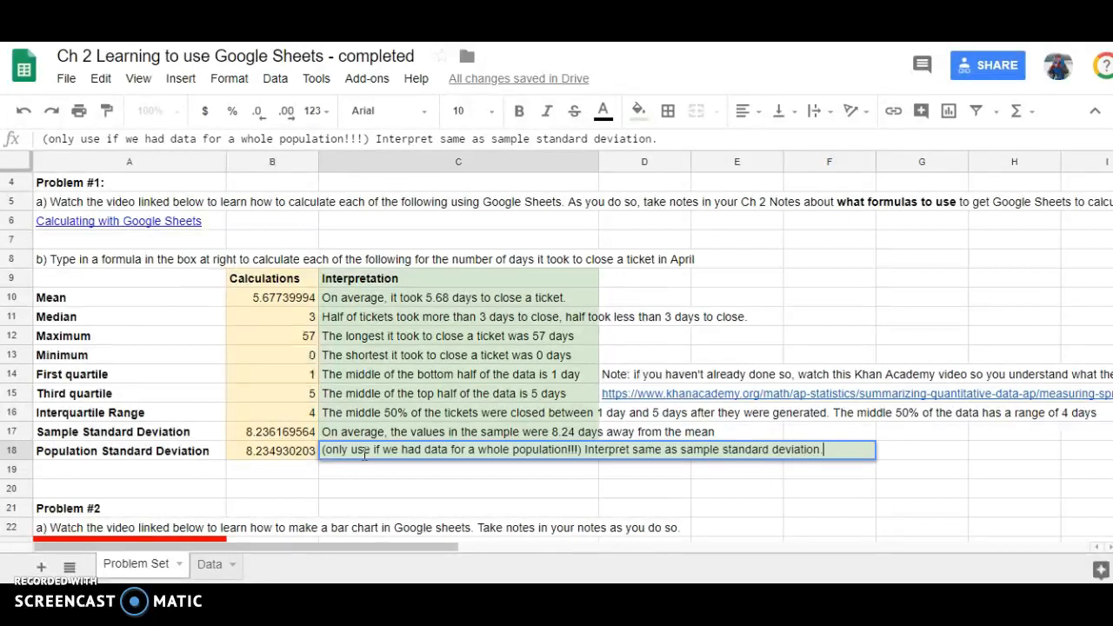